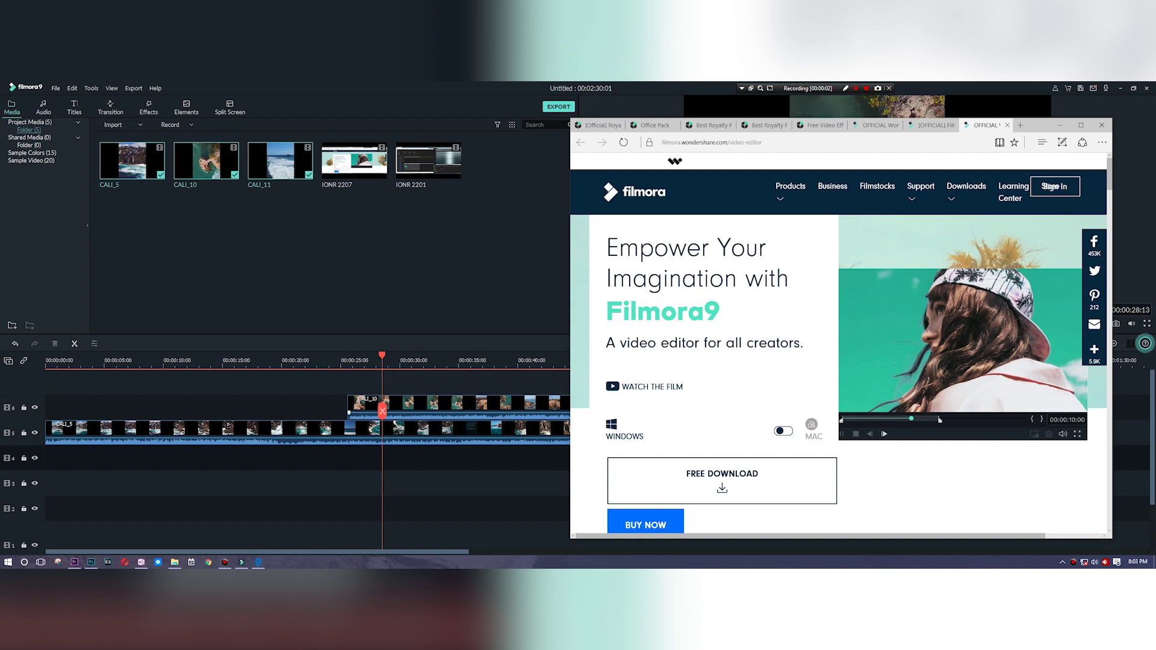
Look through the Filmora9 product page, from Create Without Limits through the feature sections to Share Your Story Online.
left_click_drag(607, 248, 723, 314)
scroll(722, 314, "down", 6)
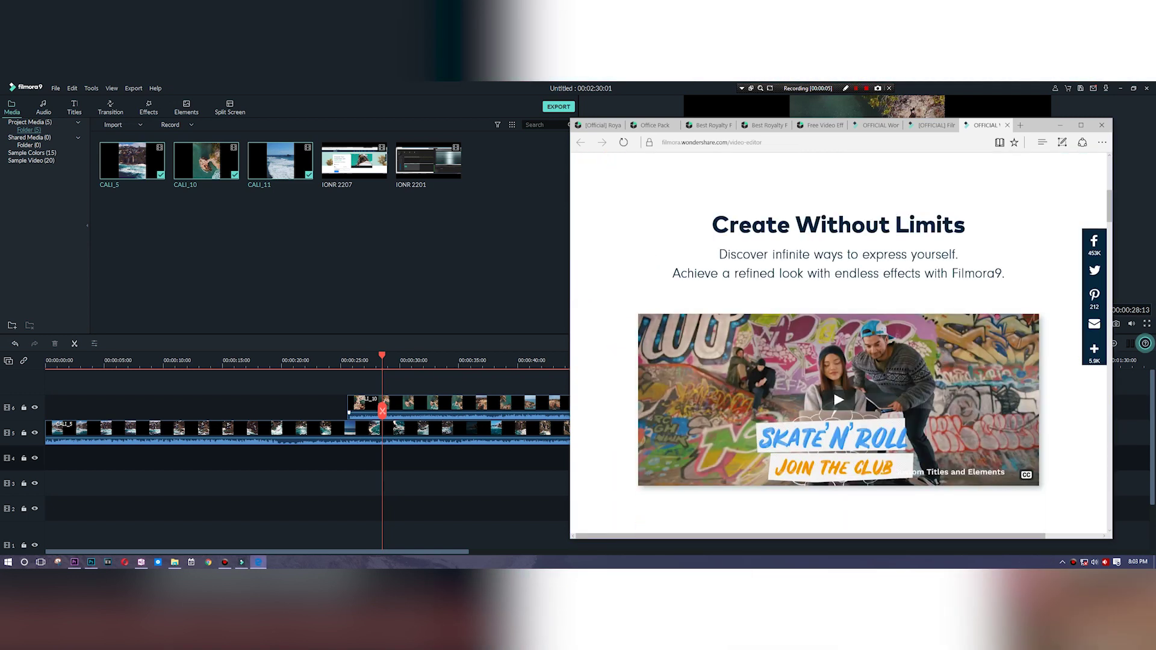
scroll(722, 314, "up", 5)
scroll(839, 344, "down", 9)
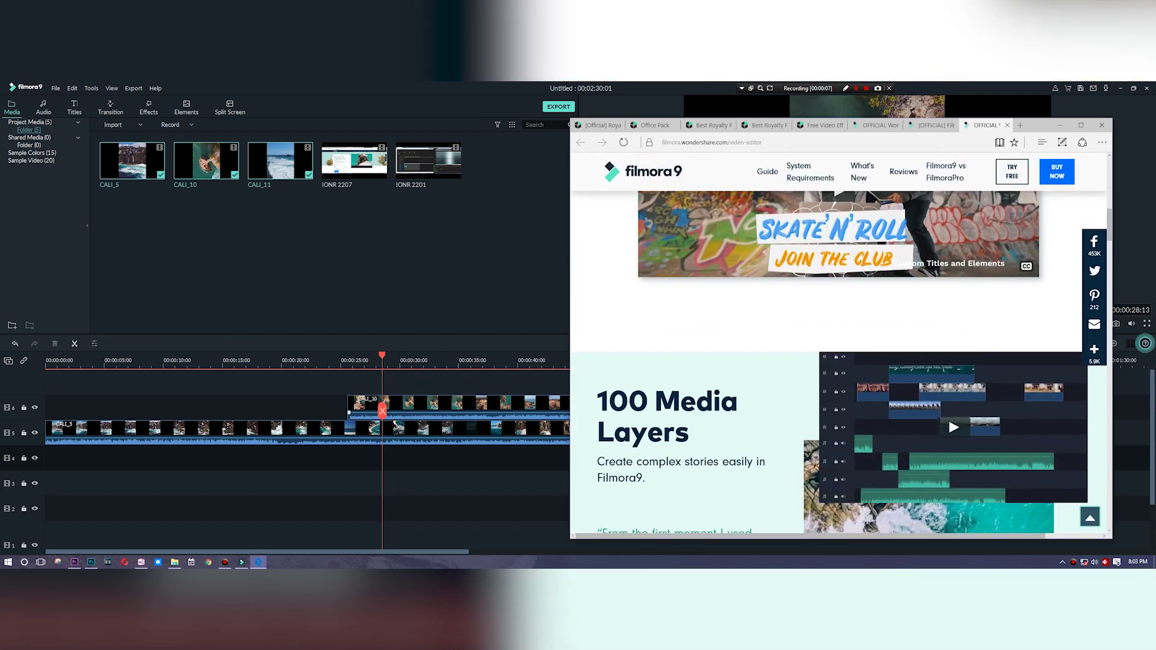
scroll(839, 361, "down", 6)
scroll(839, 361, "up", 3)
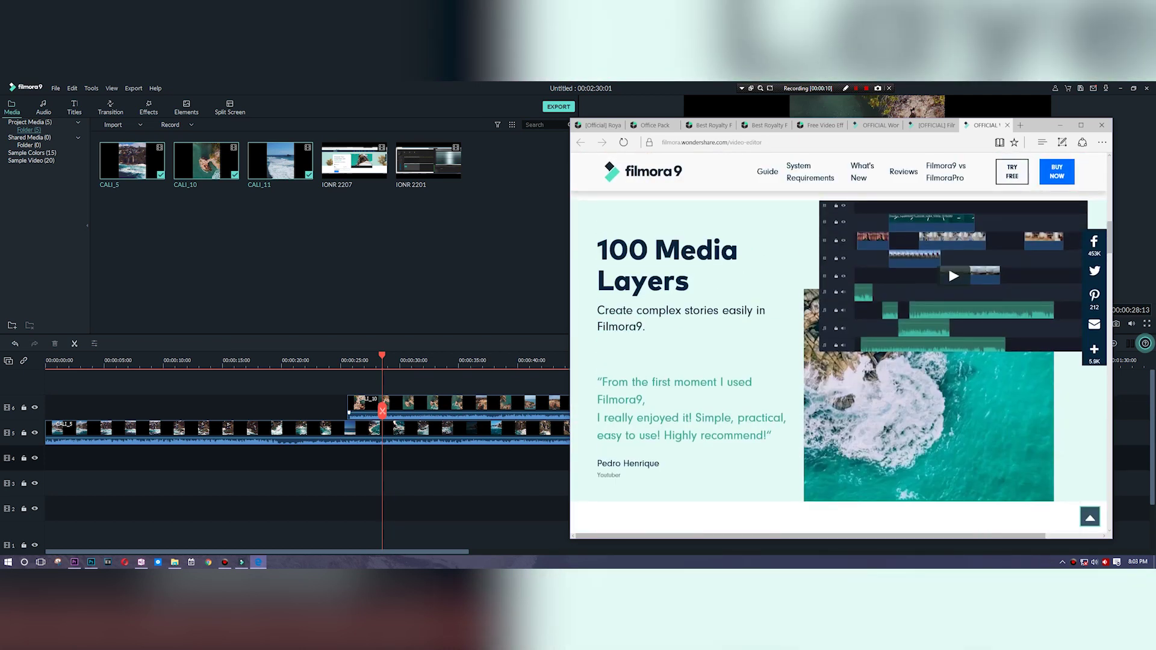
scroll(840, 362, "down", 5)
scroll(841, 362, "up", 4)
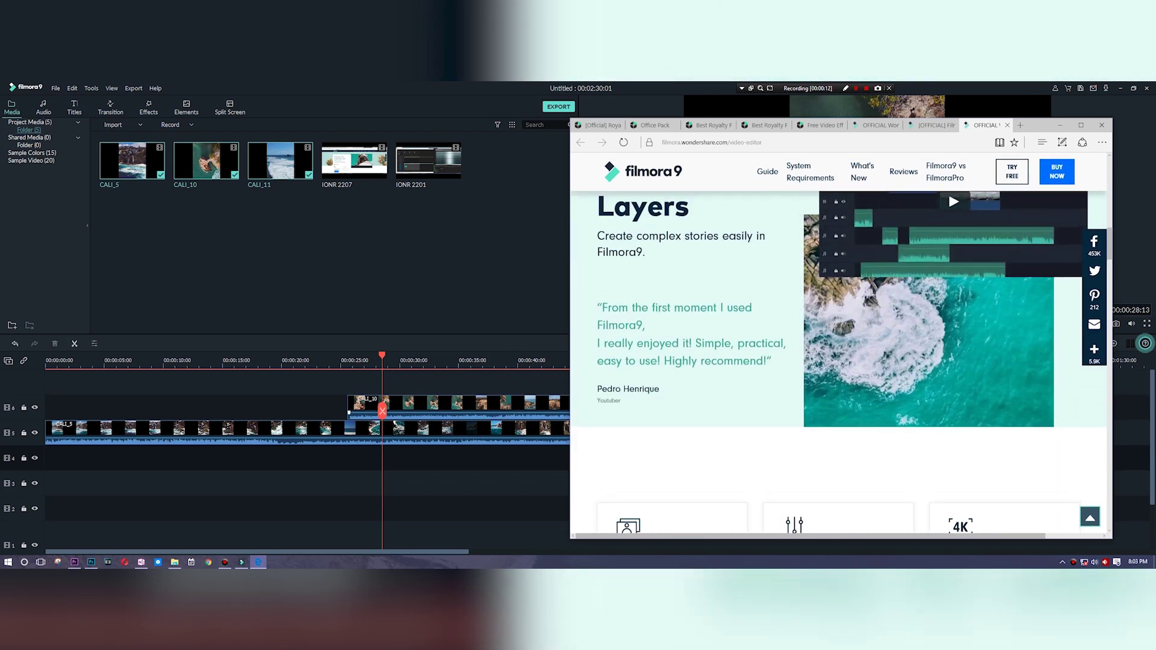
scroll(840, 361, "down", 10)
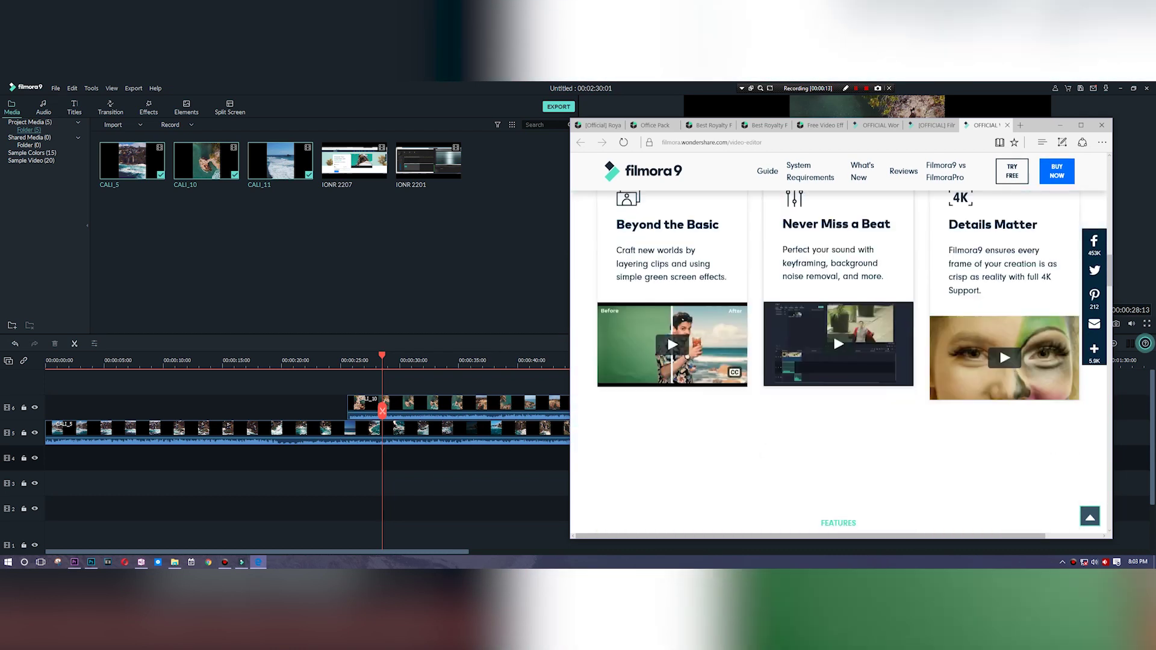
scroll(840, 361, "down", 8)
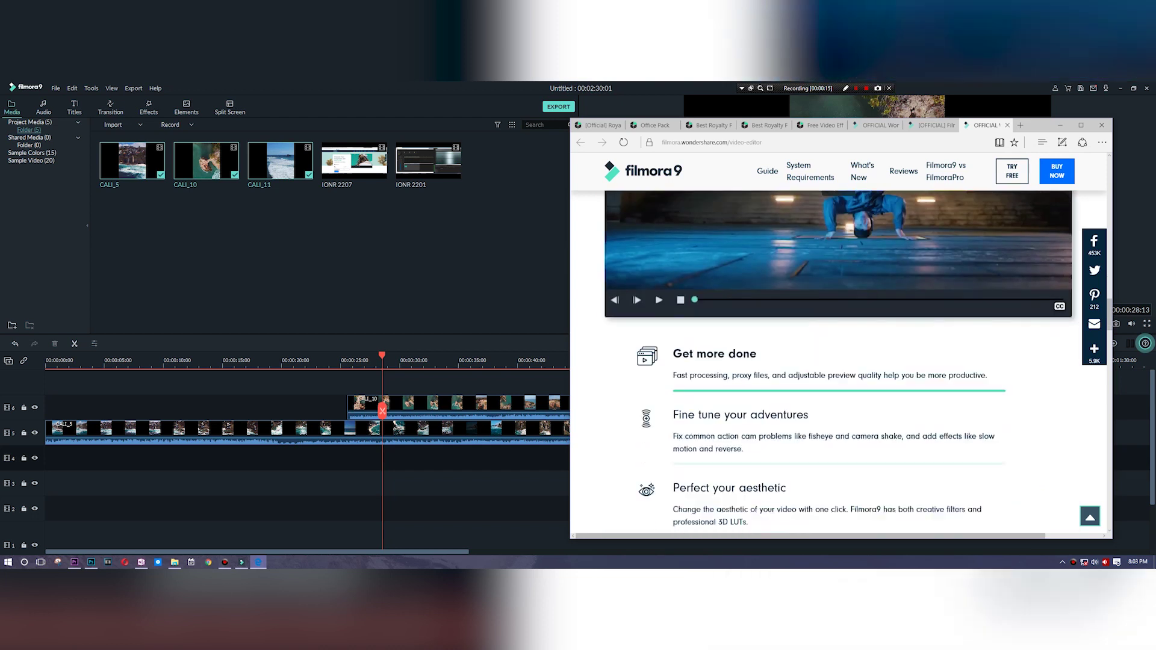
scroll(841, 361, "down", 6)
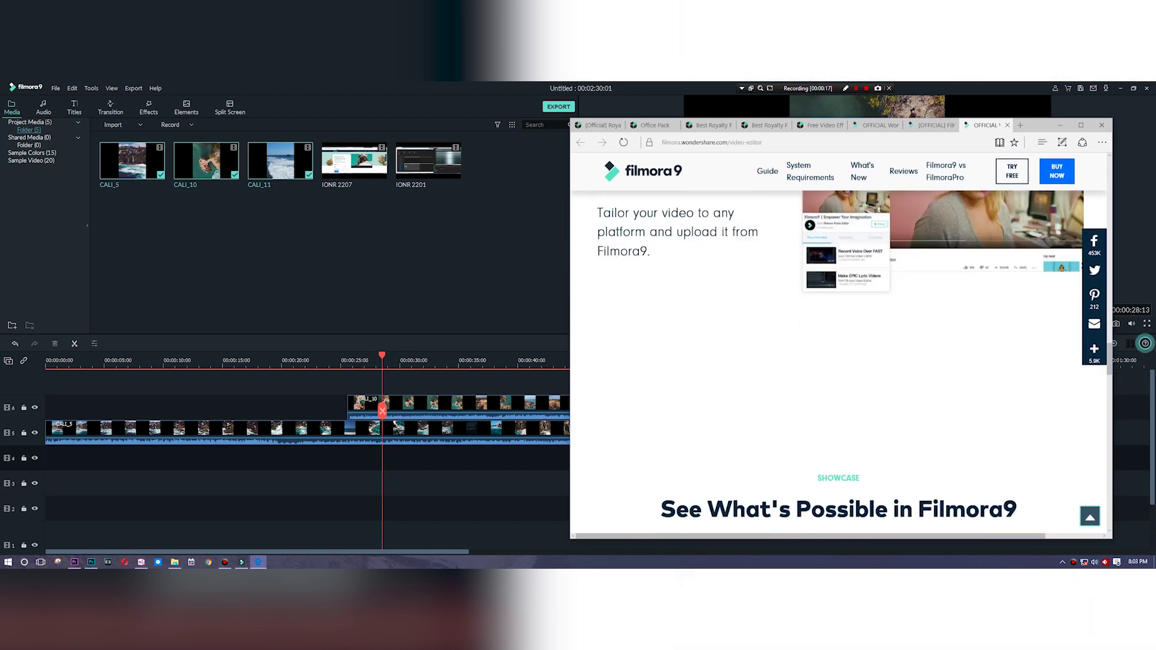
scroll(840, 361, "up", 8)
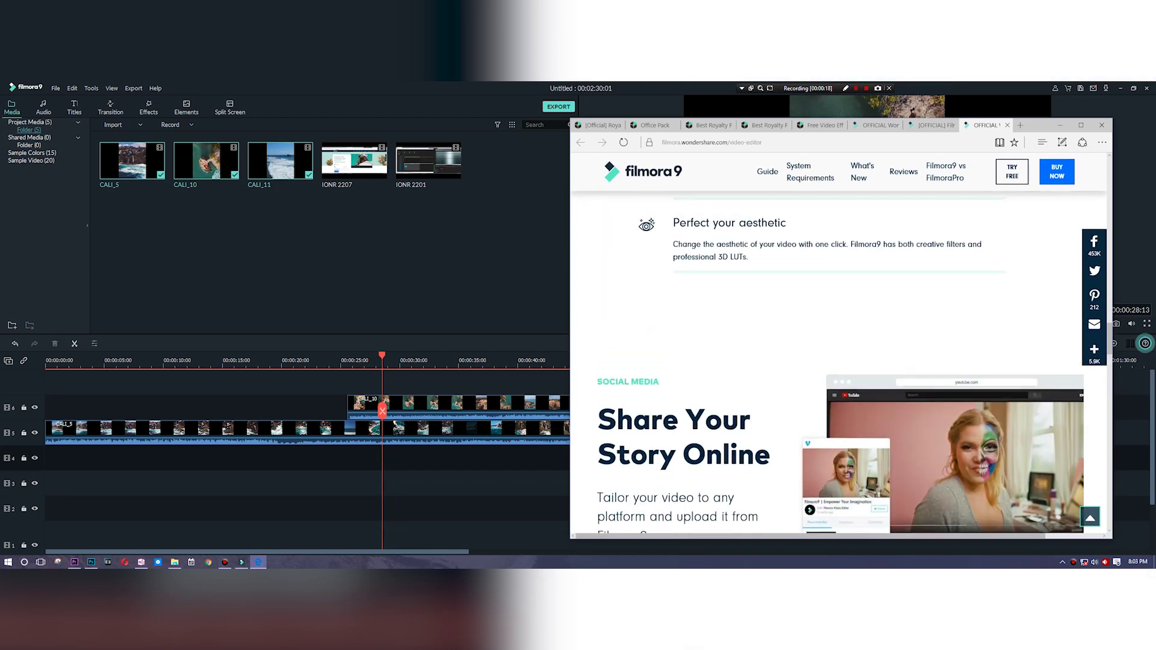
Look over the Filmstocks Office Pack page and the Filmstocks home page.
left_click(654, 126)
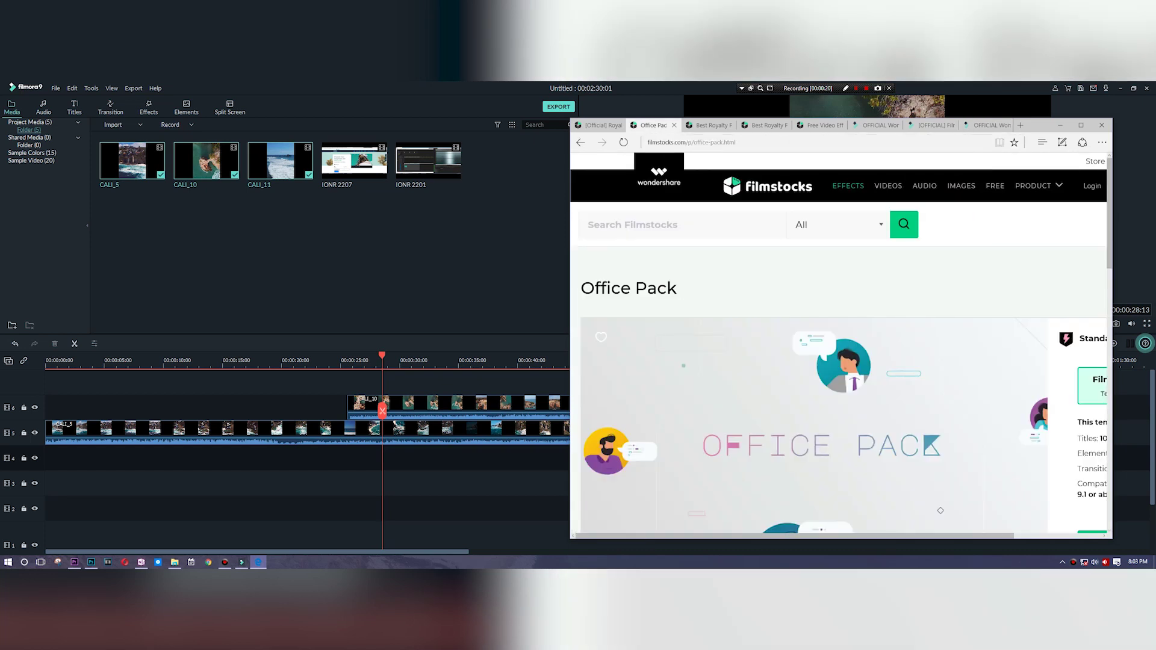
scroll(841, 362, "down", 4)
scroll(840, 362, "up", 4)
left_click(602, 125)
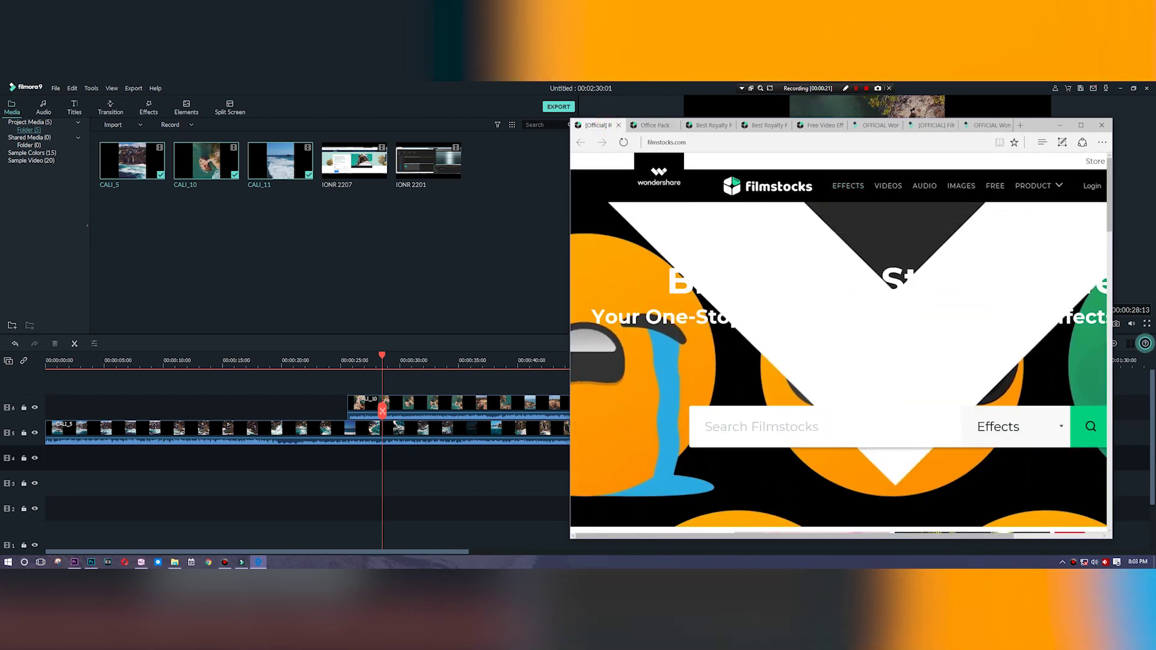
scroll(840, 362, "down", 5)
scroll(841, 361, "up", 5)
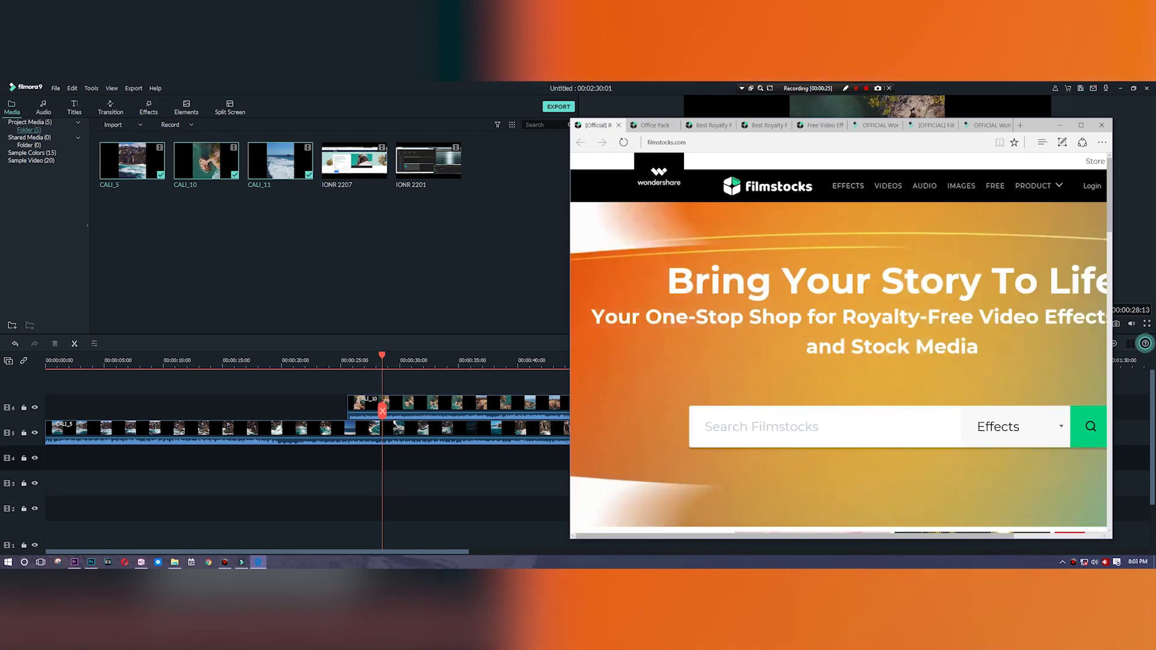
scroll(840, 362, "down", 5)
scroll(840, 362, "up", 5)
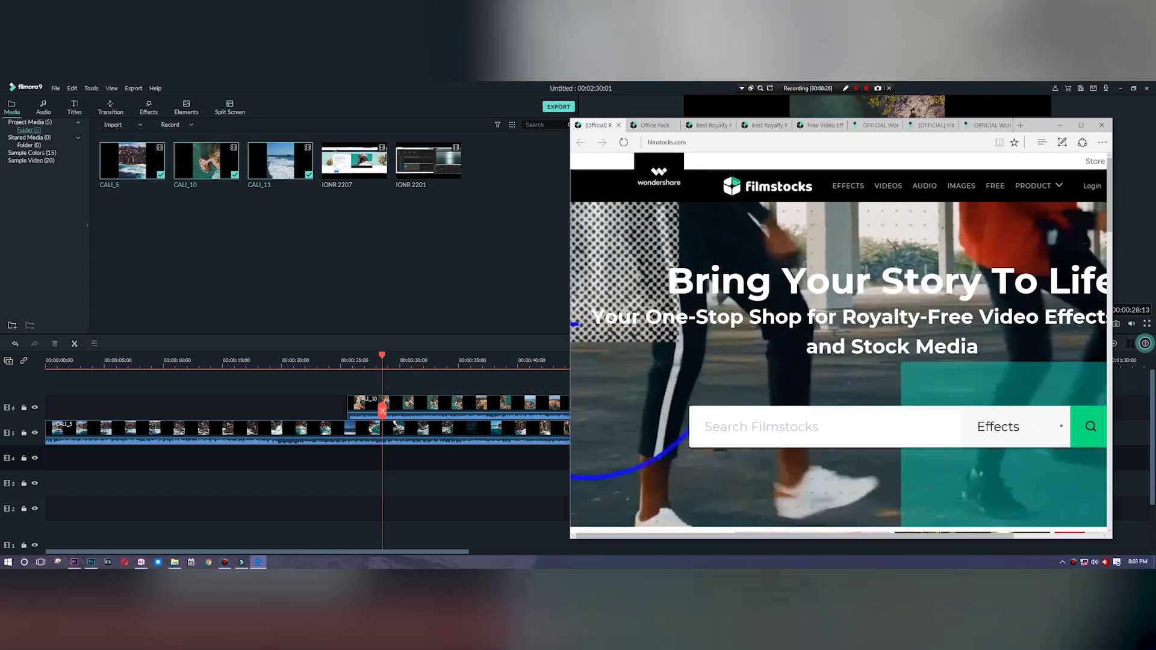
Switch to the Filmora9 project and preview the timeline footage at several points, stopping at 00:00:16:02 on the CALI_5 clip.
left_click(384, 310)
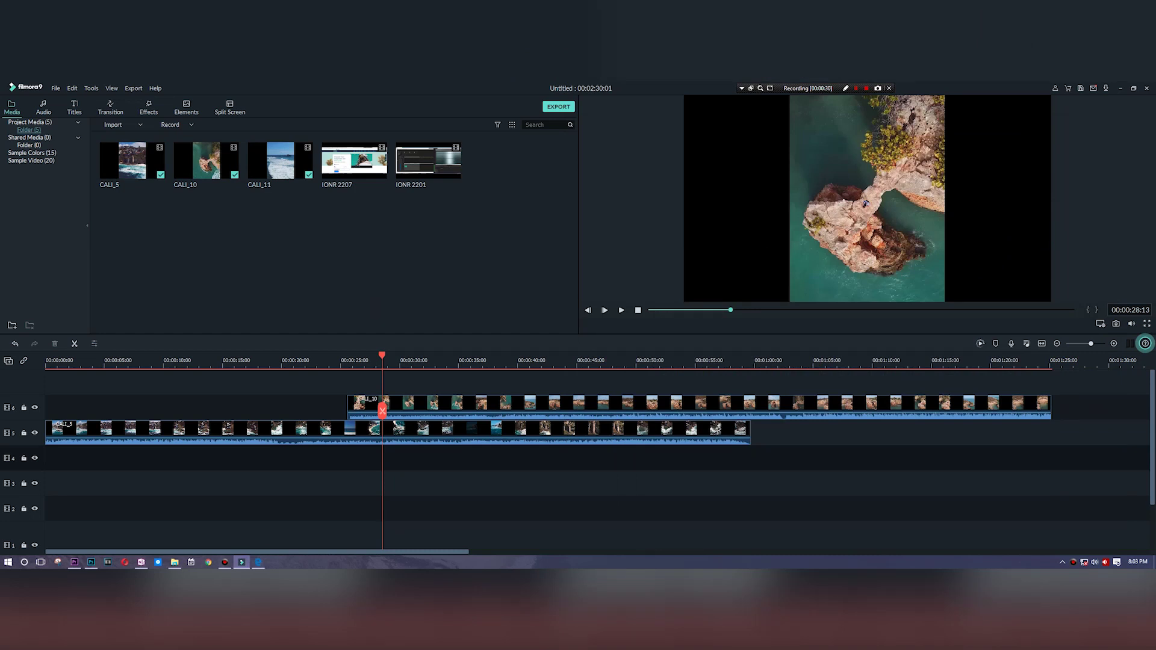
left_click_drag(873, 459, 202, 385)
left_click(339, 362)
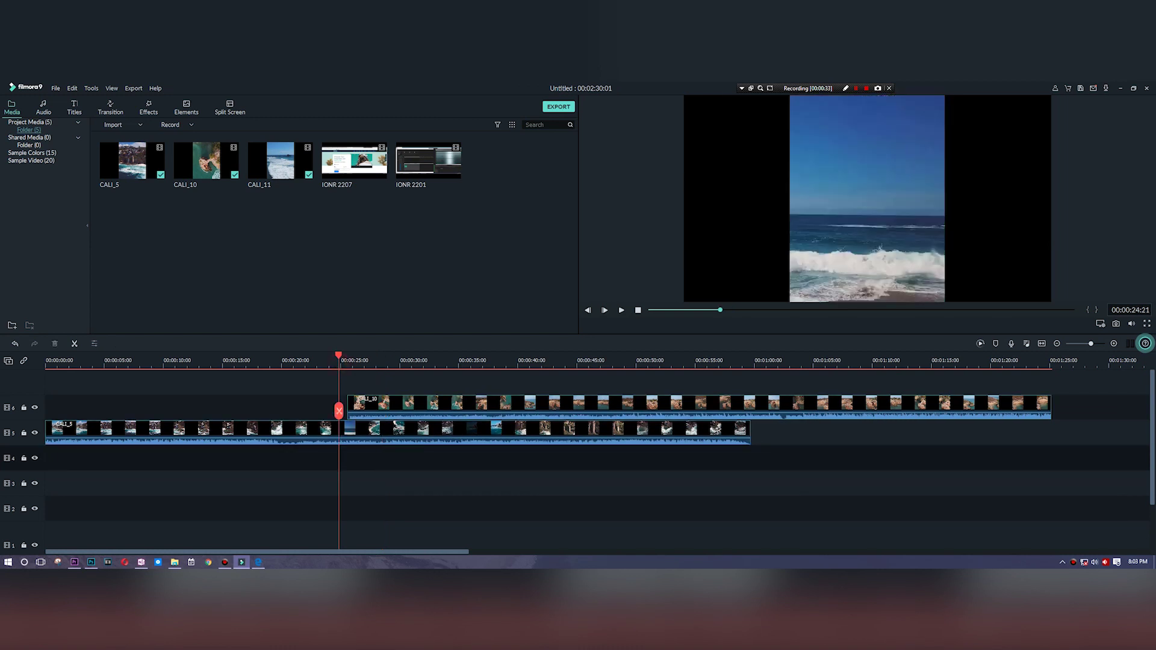
left_click(379, 361)
left_click(235, 360)
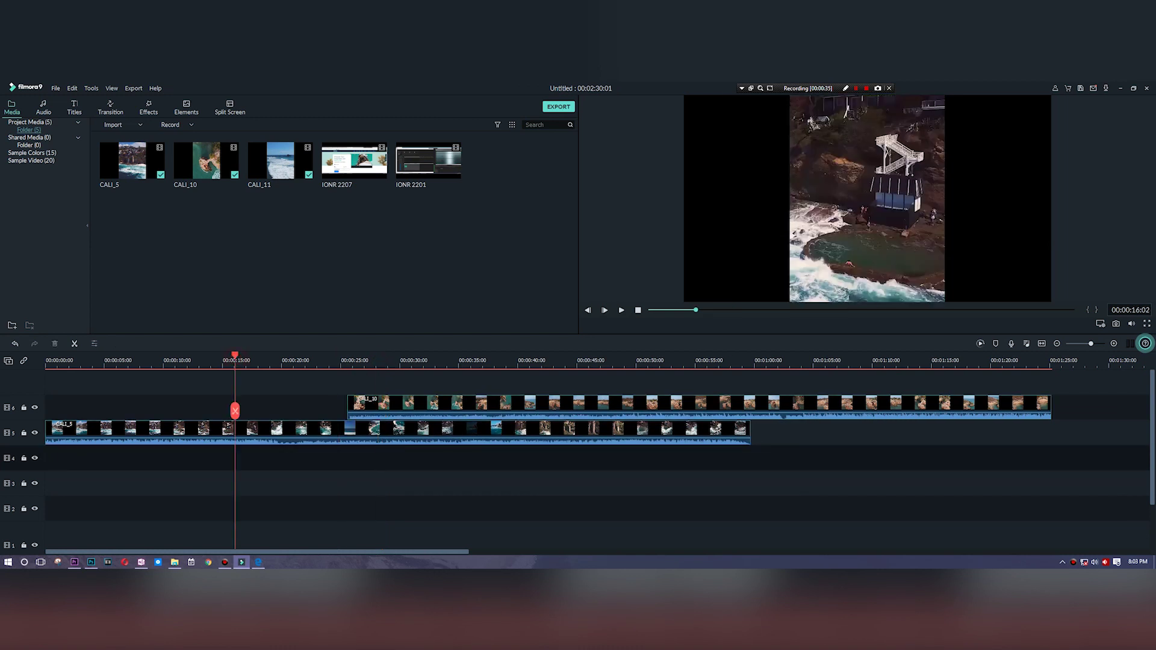
left_click(394, 428)
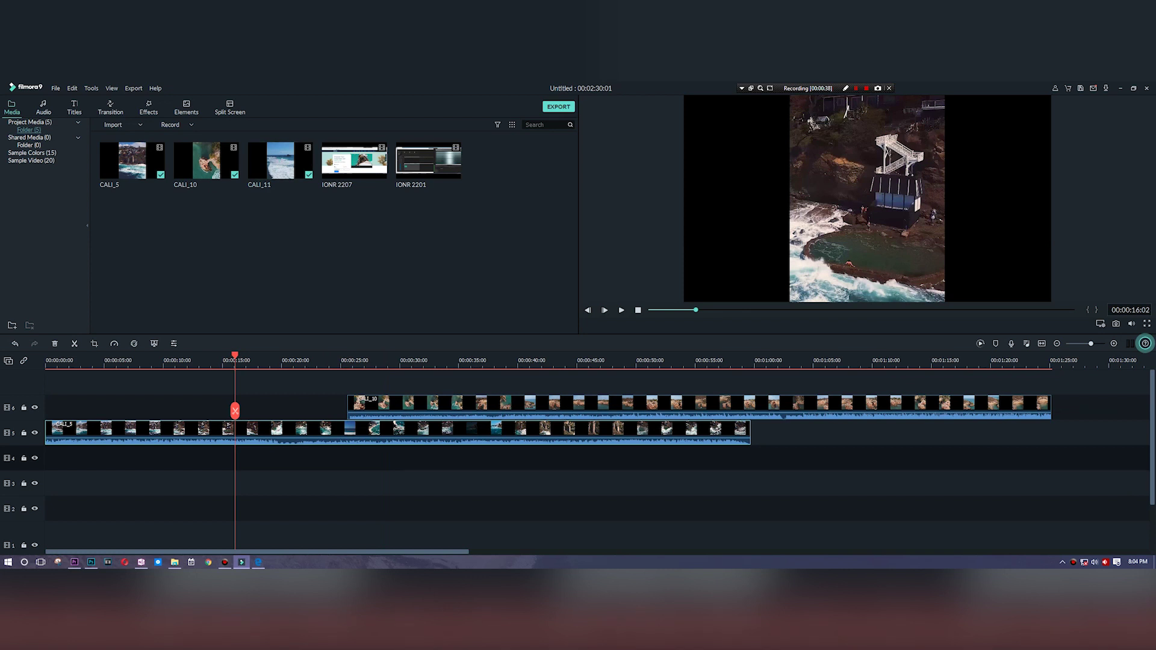
left_click(297, 388)
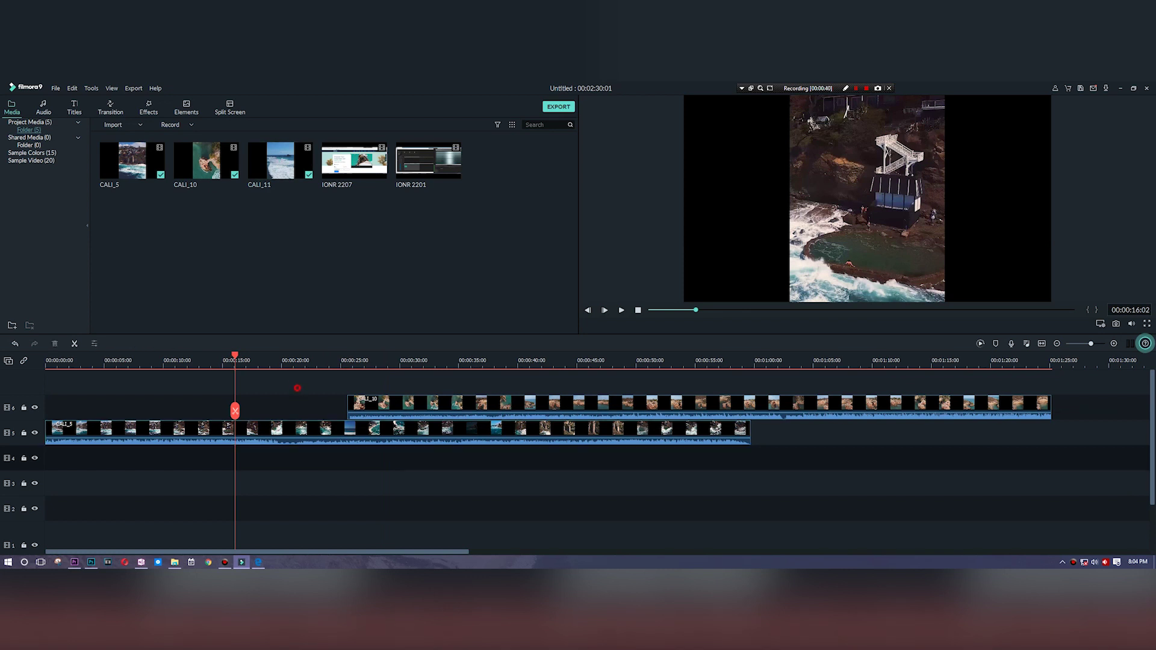
left_click(277, 421)
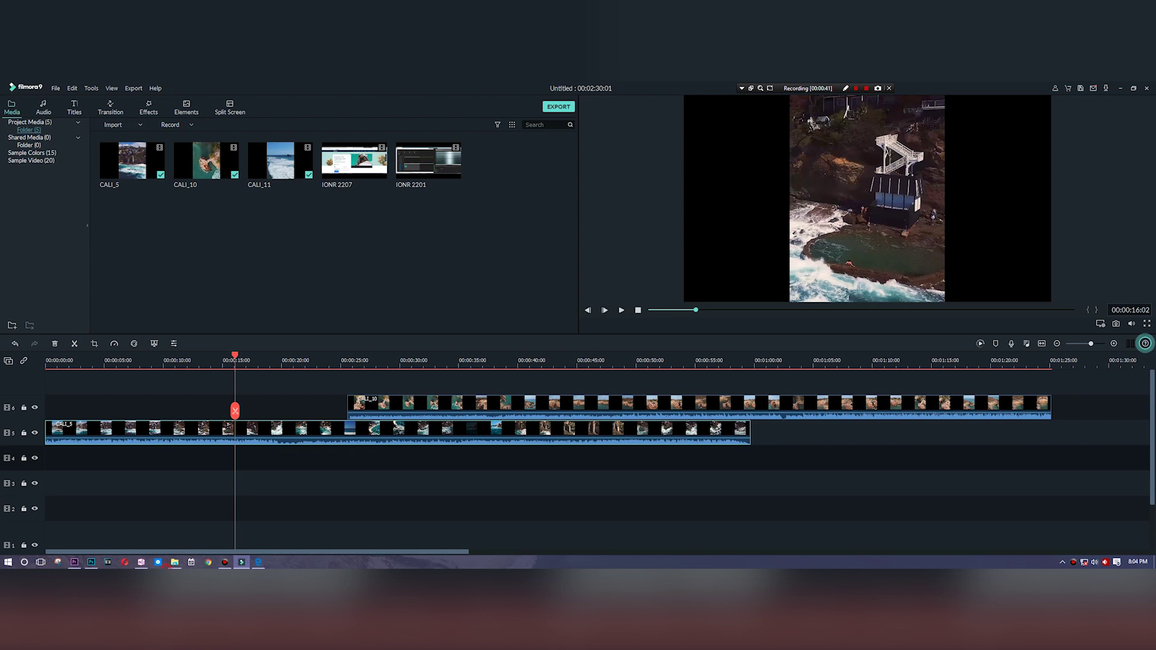
Switch to File Explorer, dismiss the Messenger window, and browse the Videos folder to its MP4 clips.
left_click(158, 562)
left_click(175, 563)
scroll(683, 368, "down", 3)
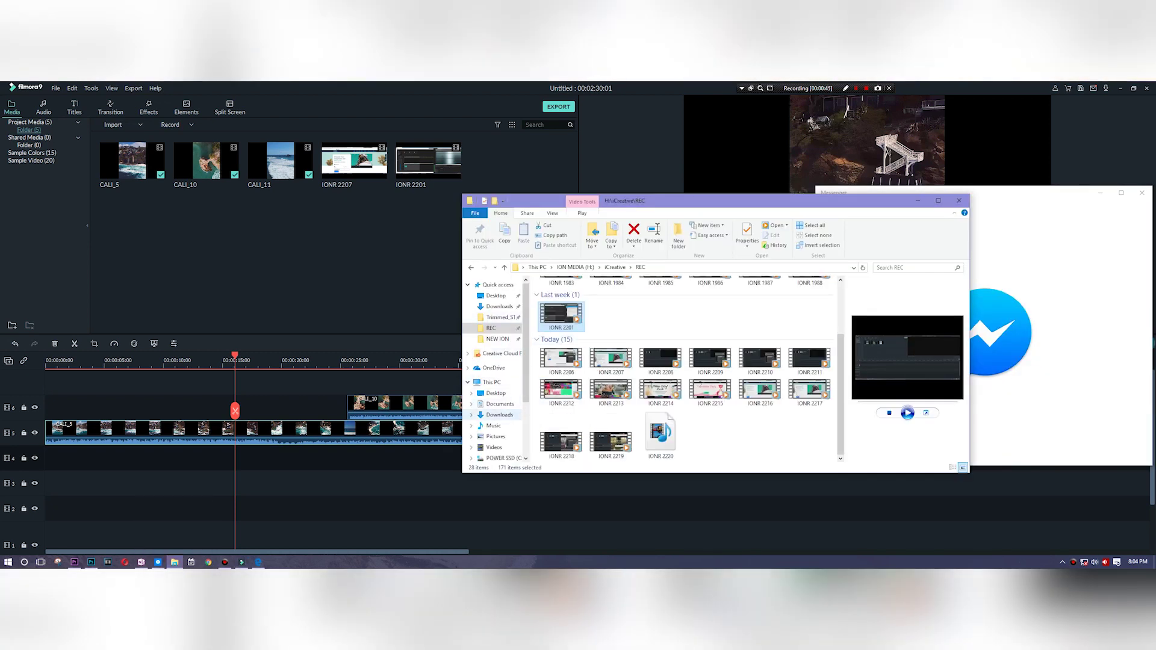
left_click(1139, 194)
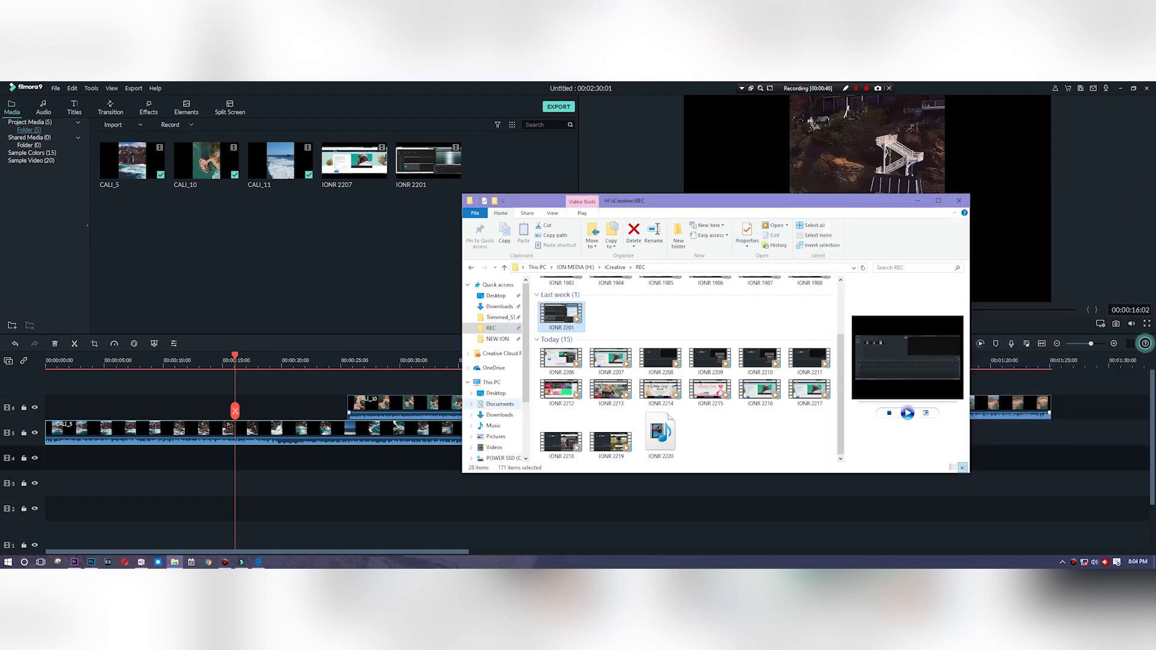
left_click(503, 447)
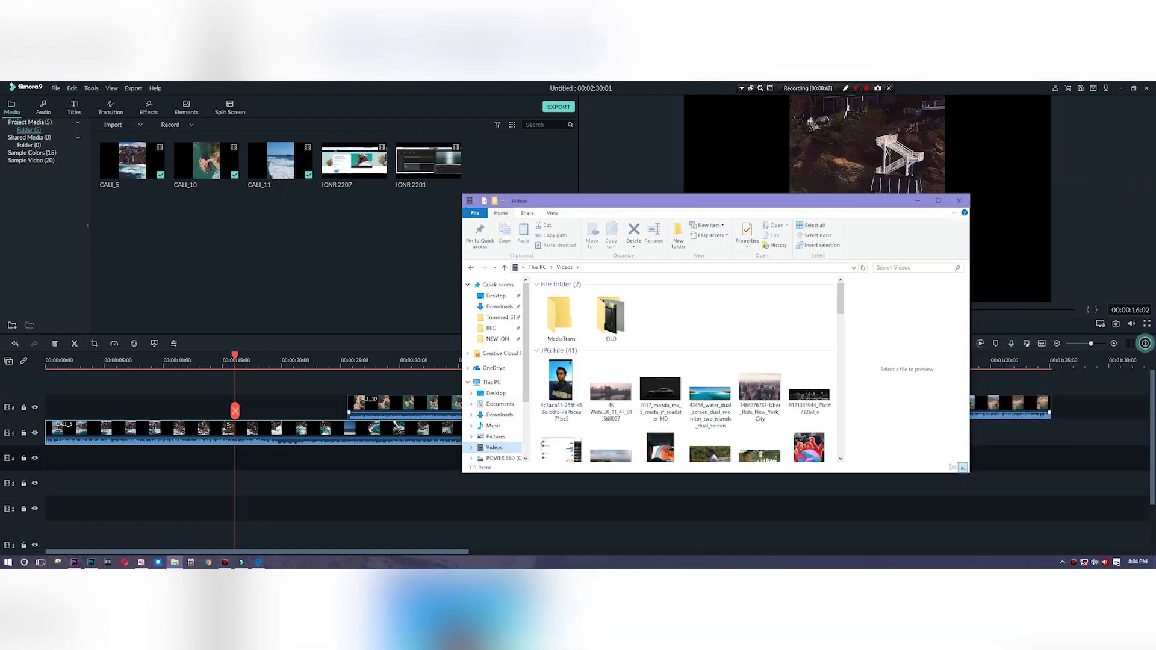
scroll(687, 367, "down", 10)
scroll(710, 379, "down", 2)
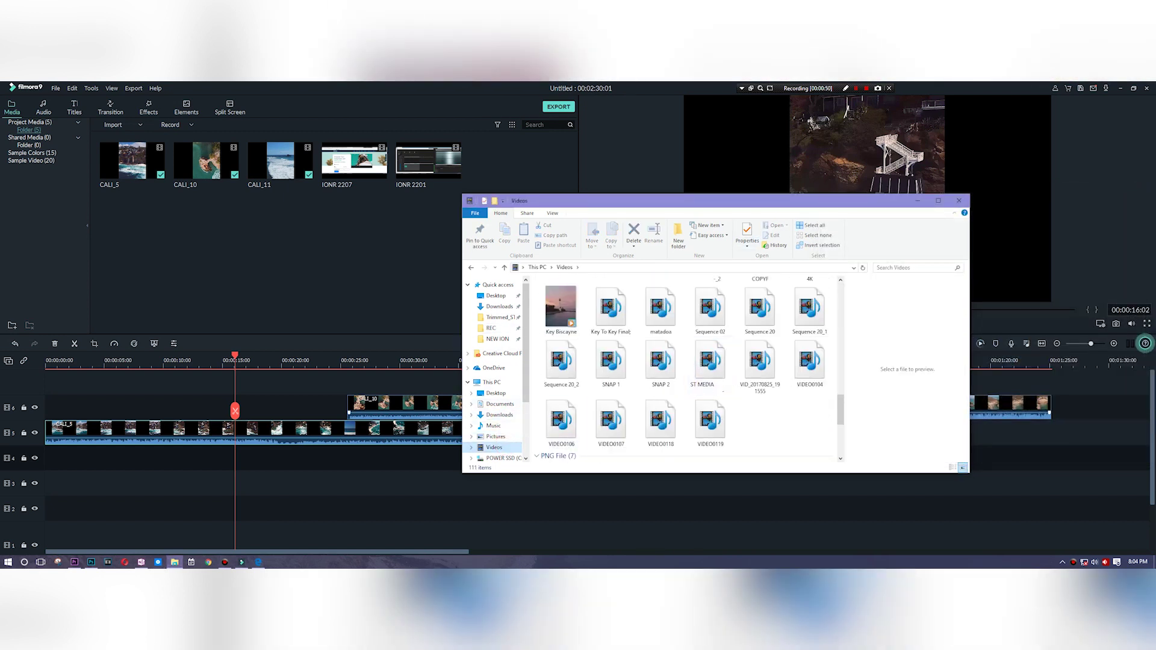
left_click(611, 310)
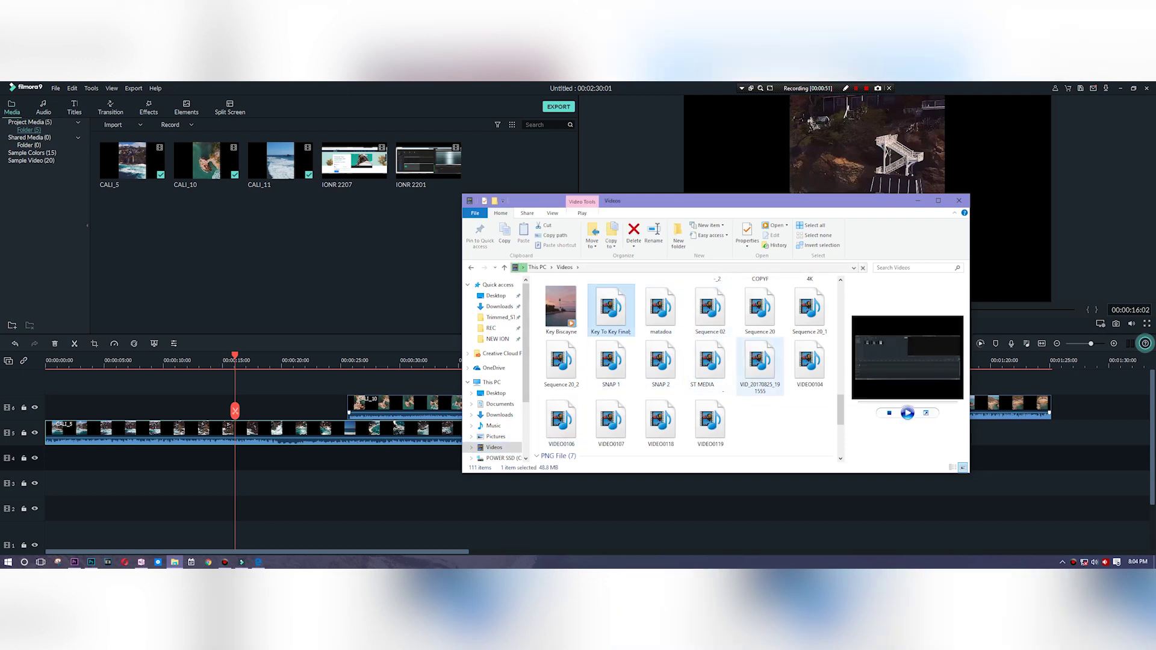
left_click(741, 405)
scroll(741, 406, "up", 5)
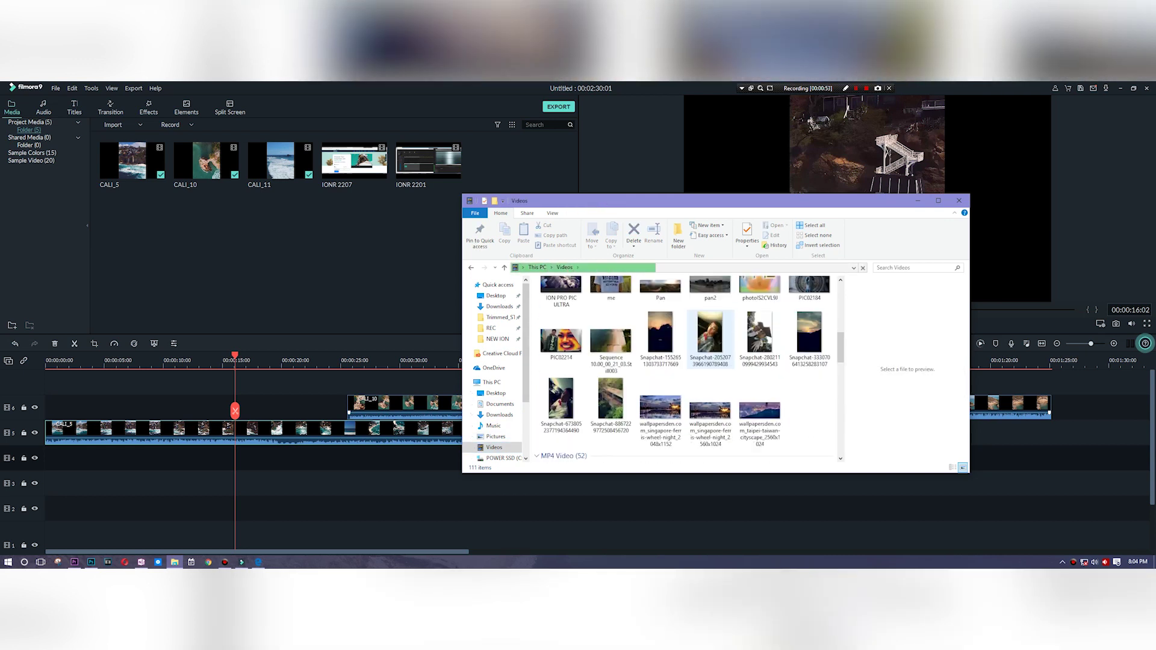
scroll(711, 374, "down", 5)
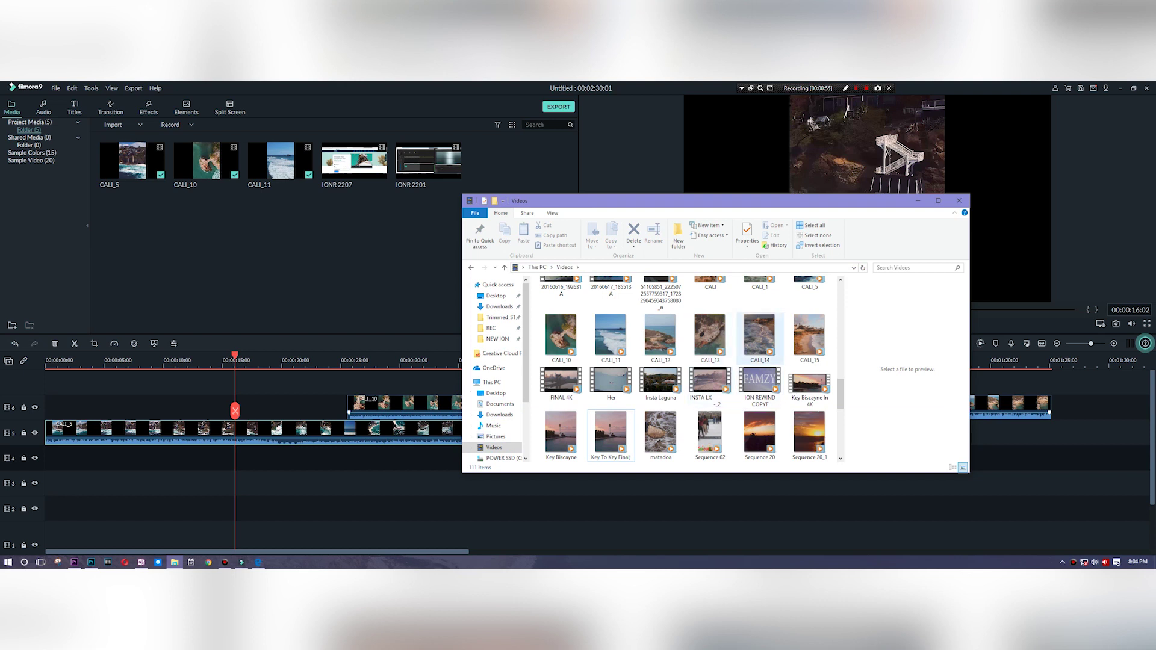
Add the Key Biscayne In 4K video from the Videos folder to track 6 of the Filmora9 timeline, before the CALI_10 clip.
left_click(711, 385)
key("Right")
key("Right")
left_click_drag(810, 386, 151, 422)
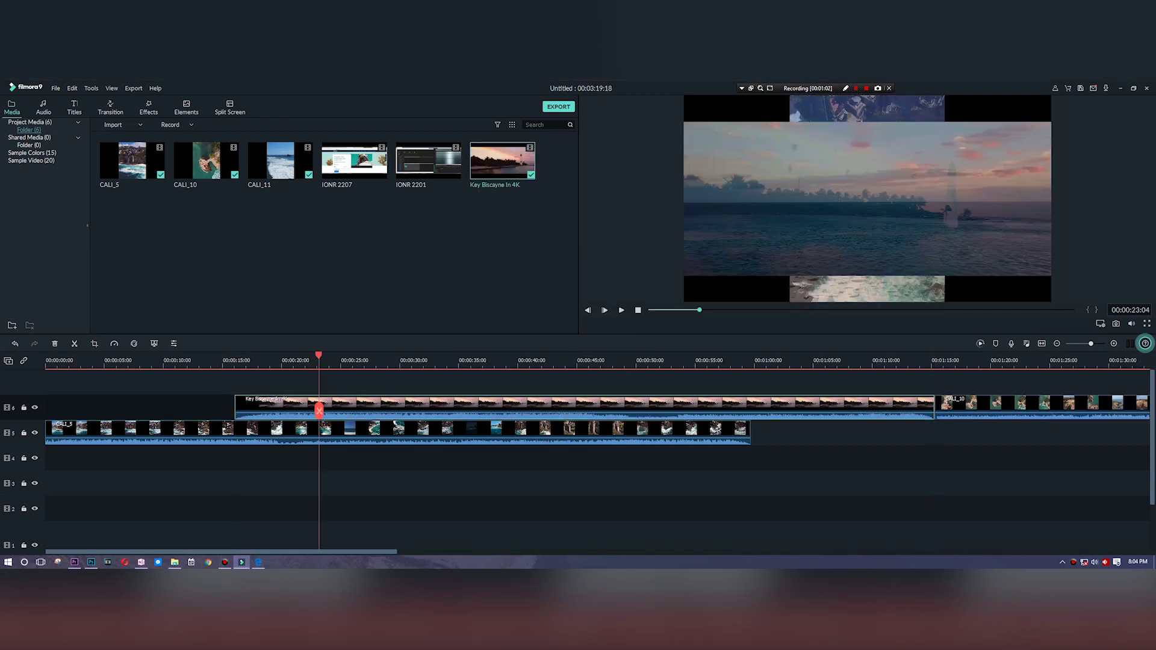
Delete the CALI_5 clip from track 5 of the timeline.
left_click(391, 383)
left_click(510, 433)
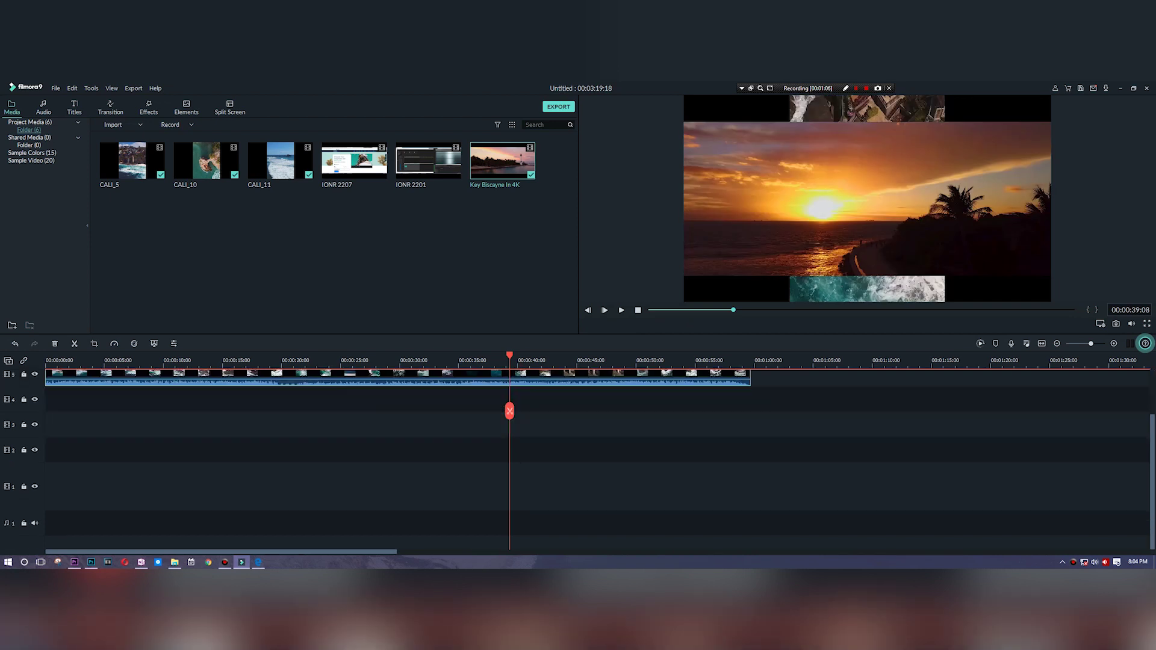
left_click_drag(790, 426, 627, 441)
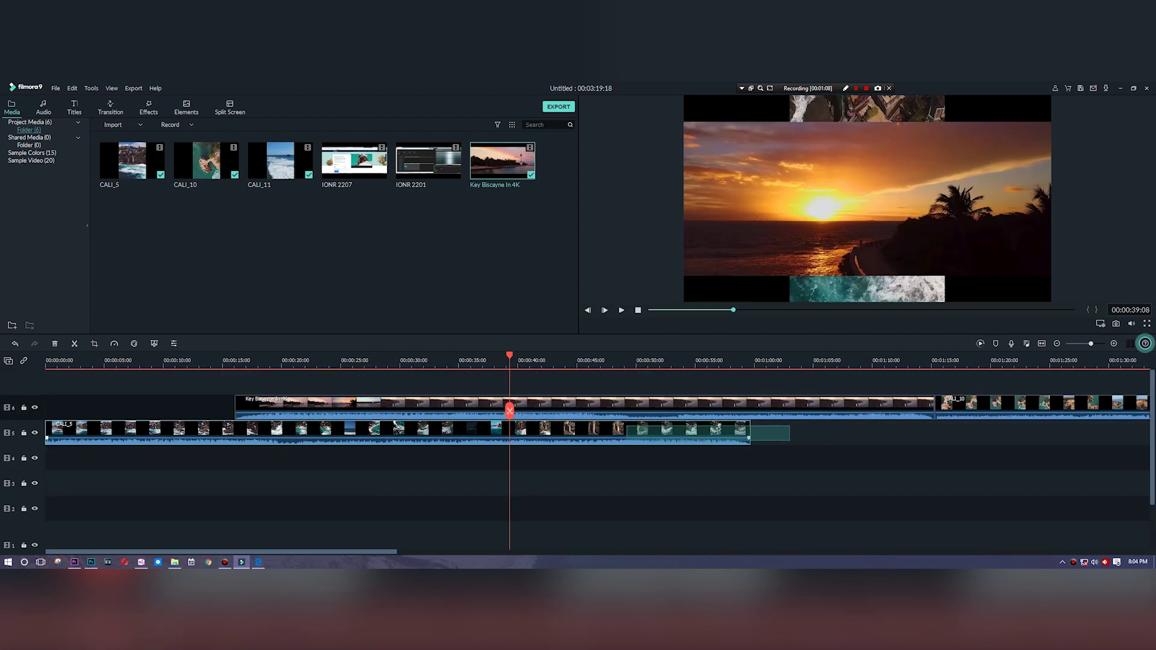
key("Delete")
Preview the Key Biscayne In 4K clip at several points, stopping on the lighthouse shot at 00:00:14:02.
left_click(348, 361)
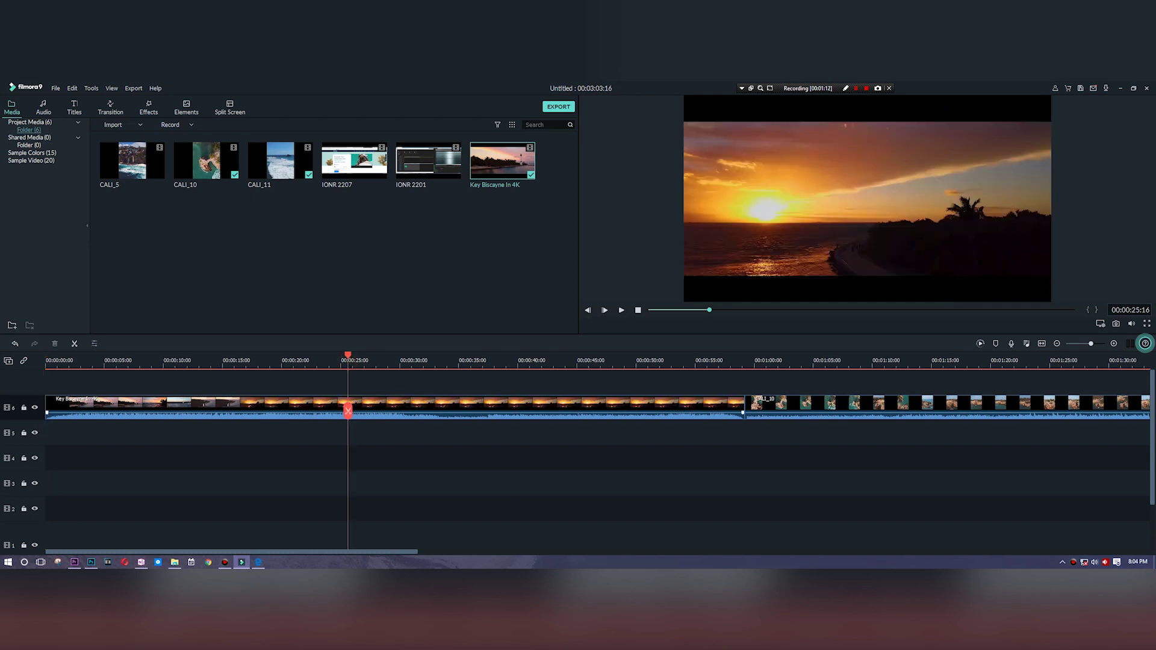
left_click(428, 360)
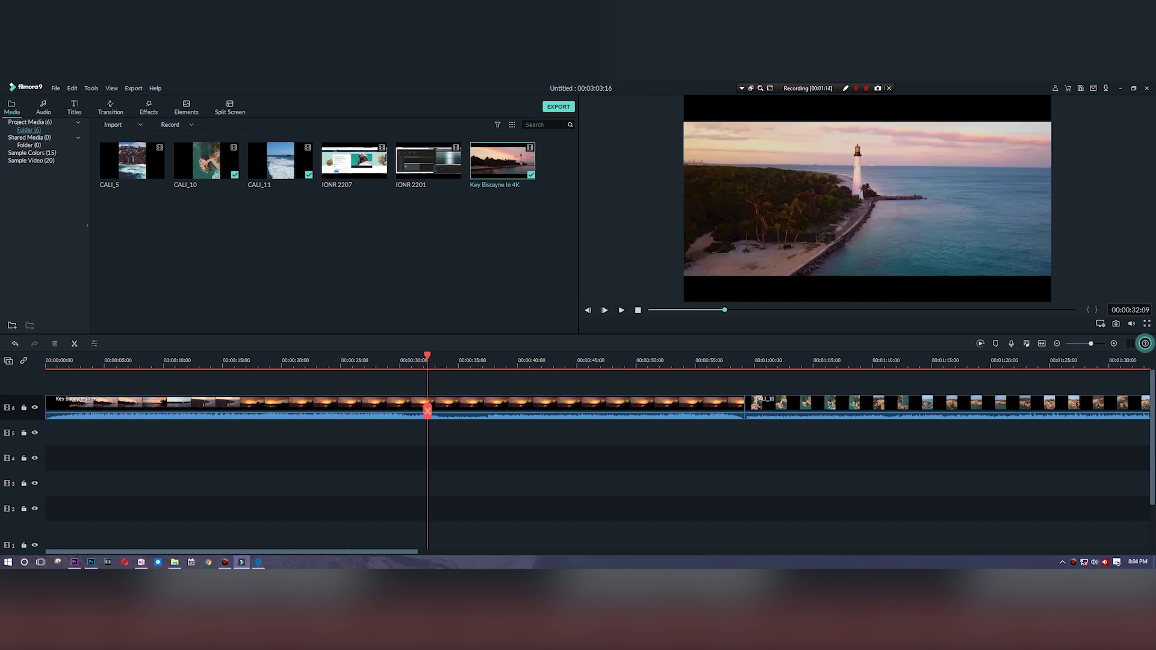
left_click(480, 360)
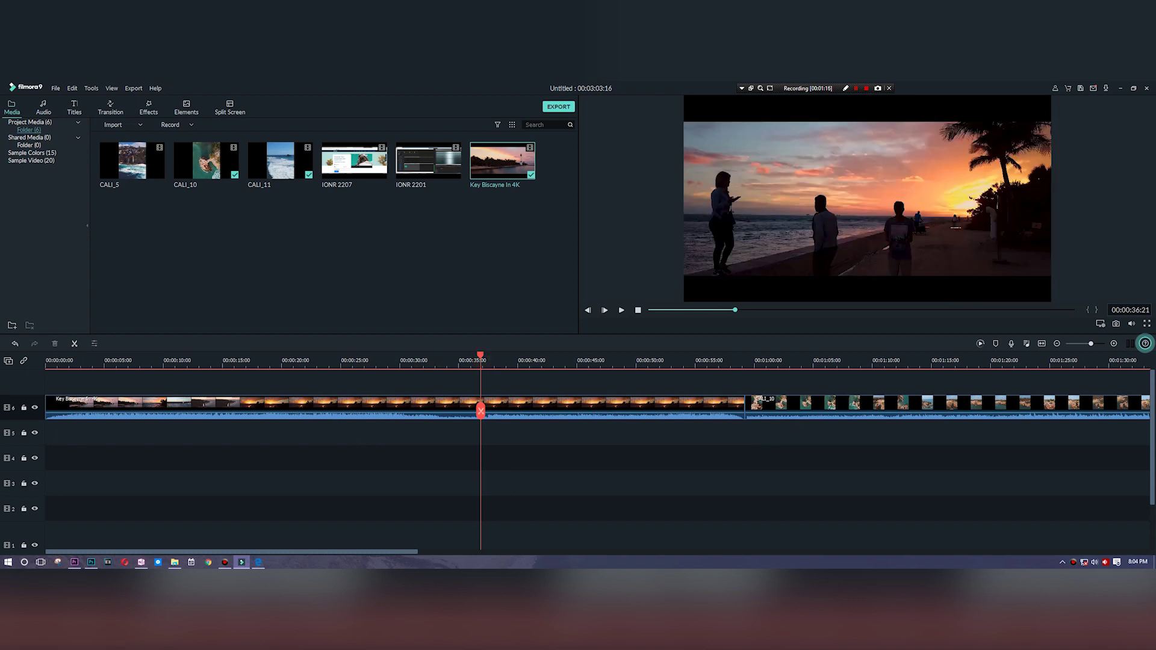
left_click(211, 360)
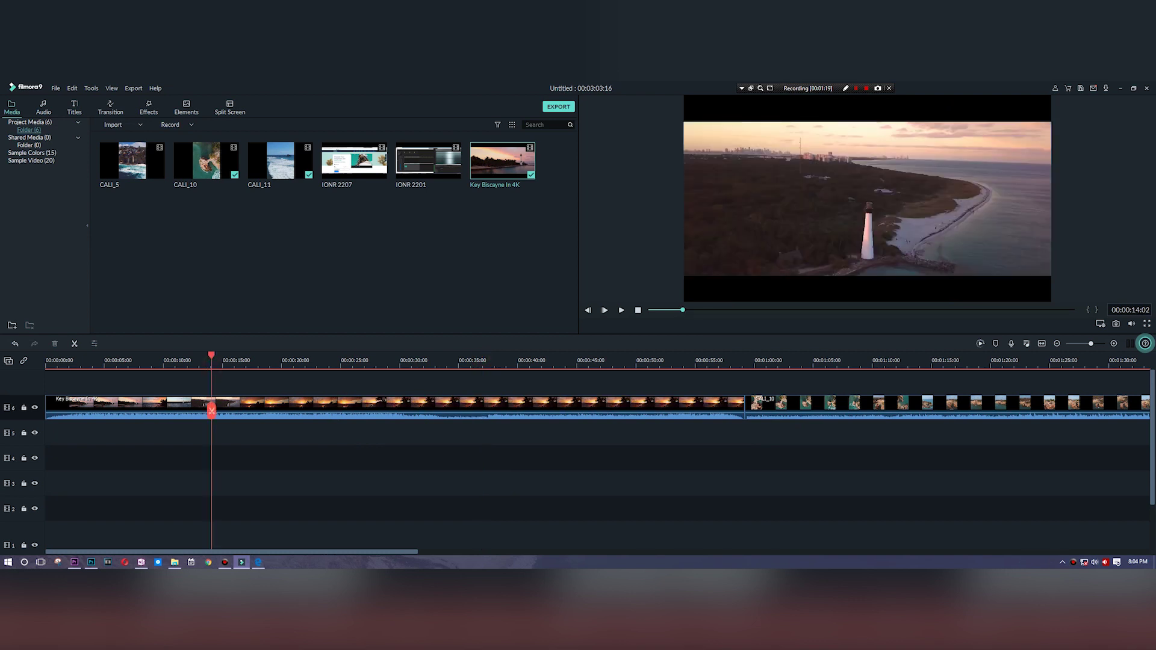
Scale the Key Biscayne In 4K clip to 147.59% so that it fills the frame.
left_click(255, 402)
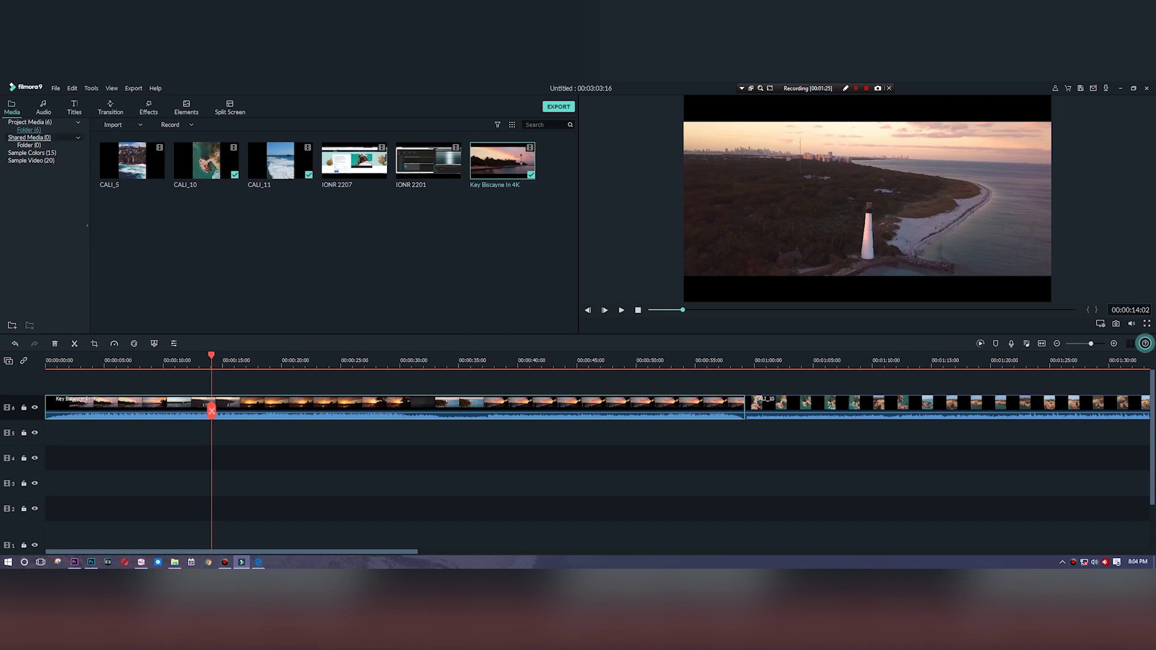
double_click(395, 408)
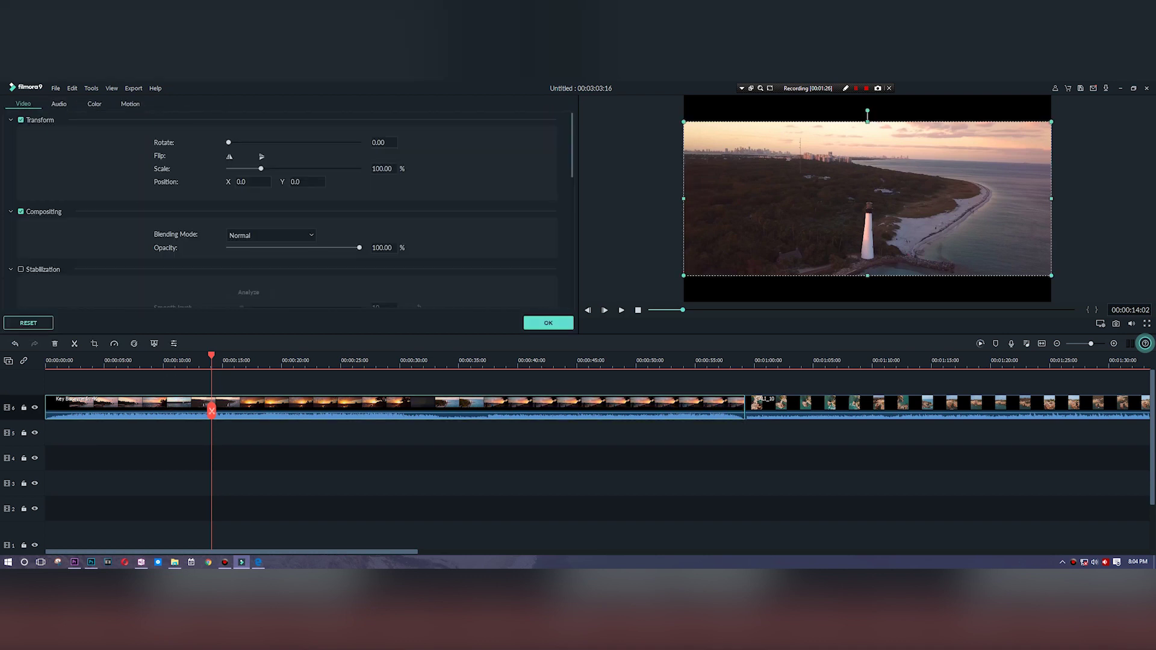
left_click_drag(261, 169, 277, 169)
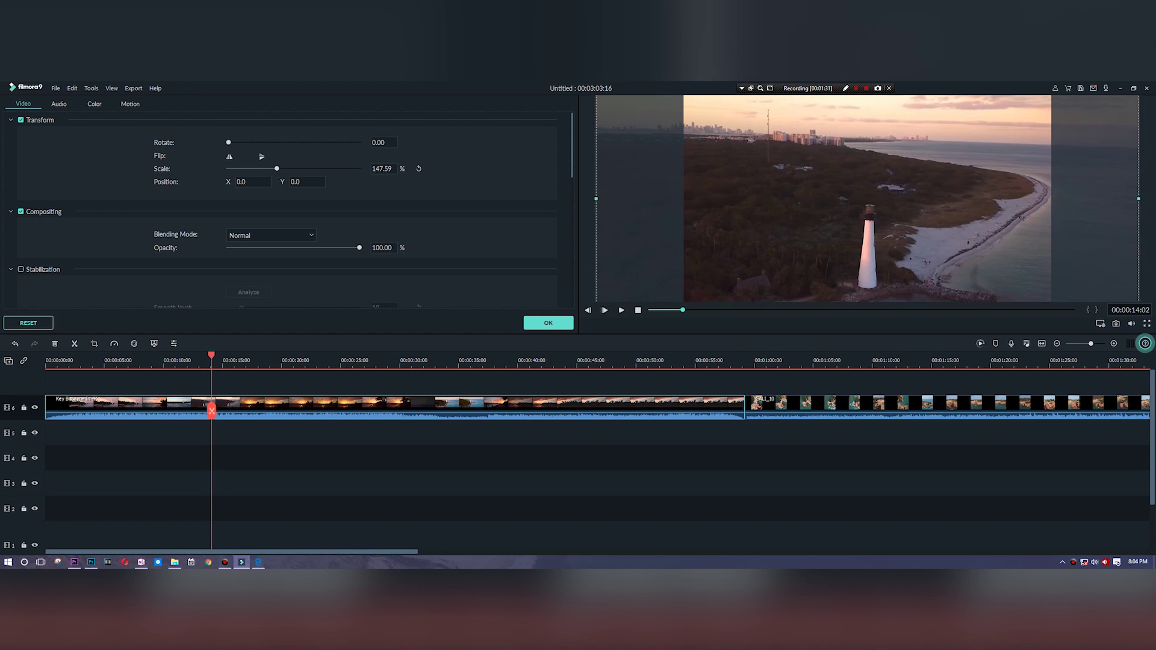
Try the Color Burn blending mode on the Key Biscayne In 4K clip and settle on Color Dodge.
scroll(286, 210, "down", 3)
scroll(286, 210, "up", 3)
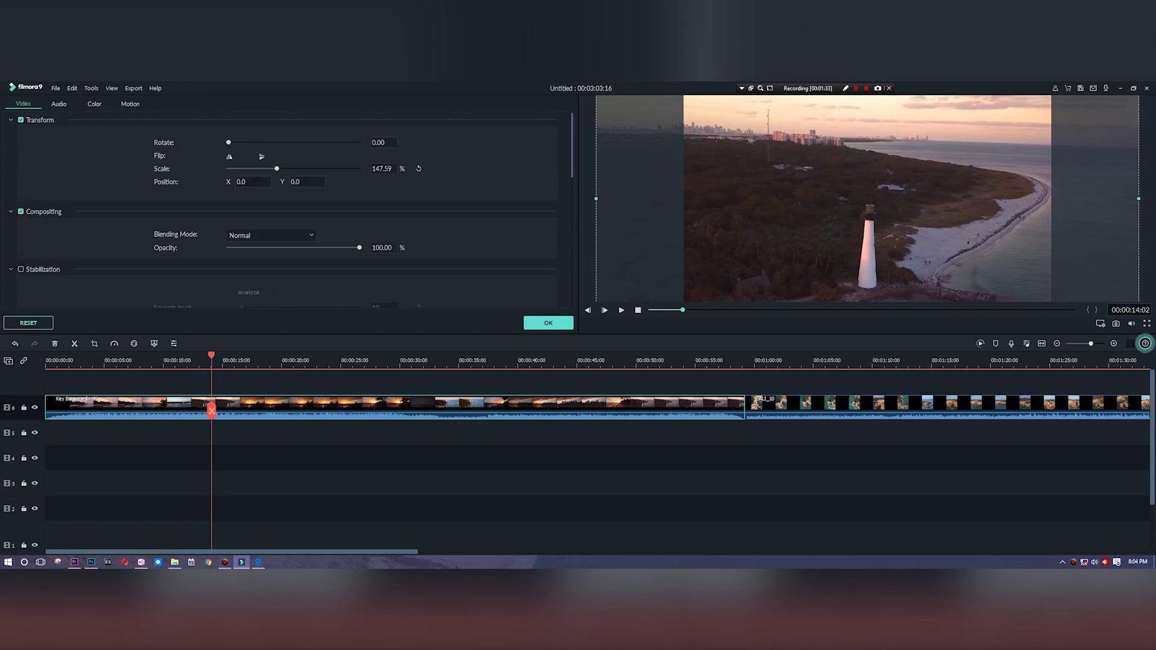
left_click(271, 235)
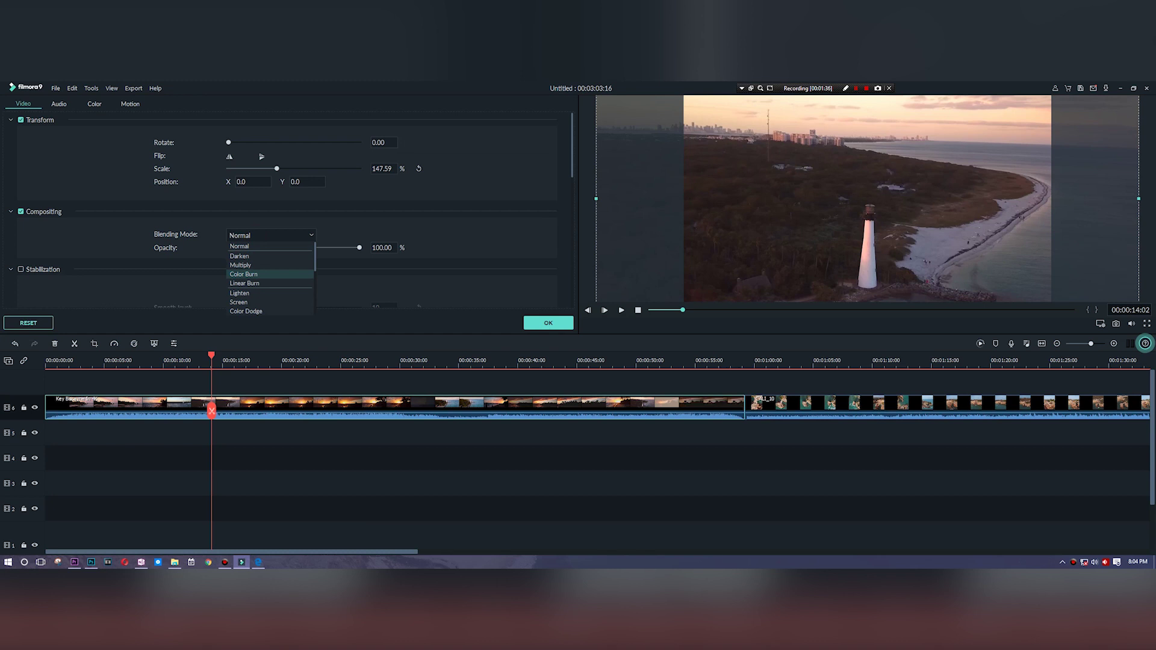
left_click(265, 274)
left_click(271, 235)
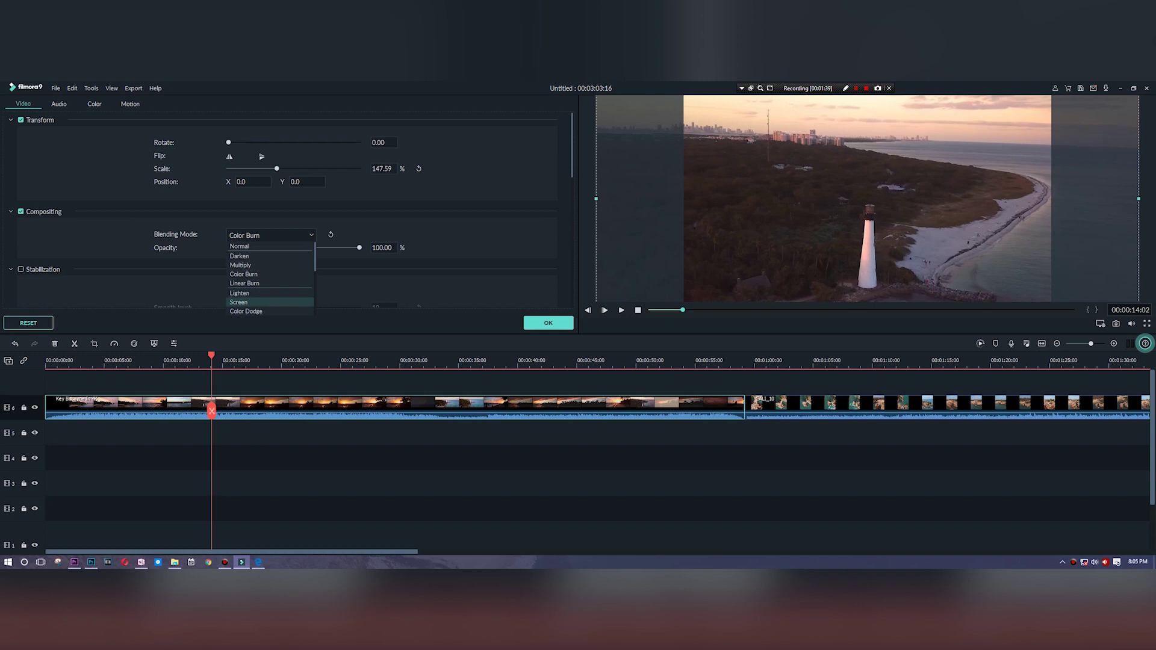
left_click(271, 312)
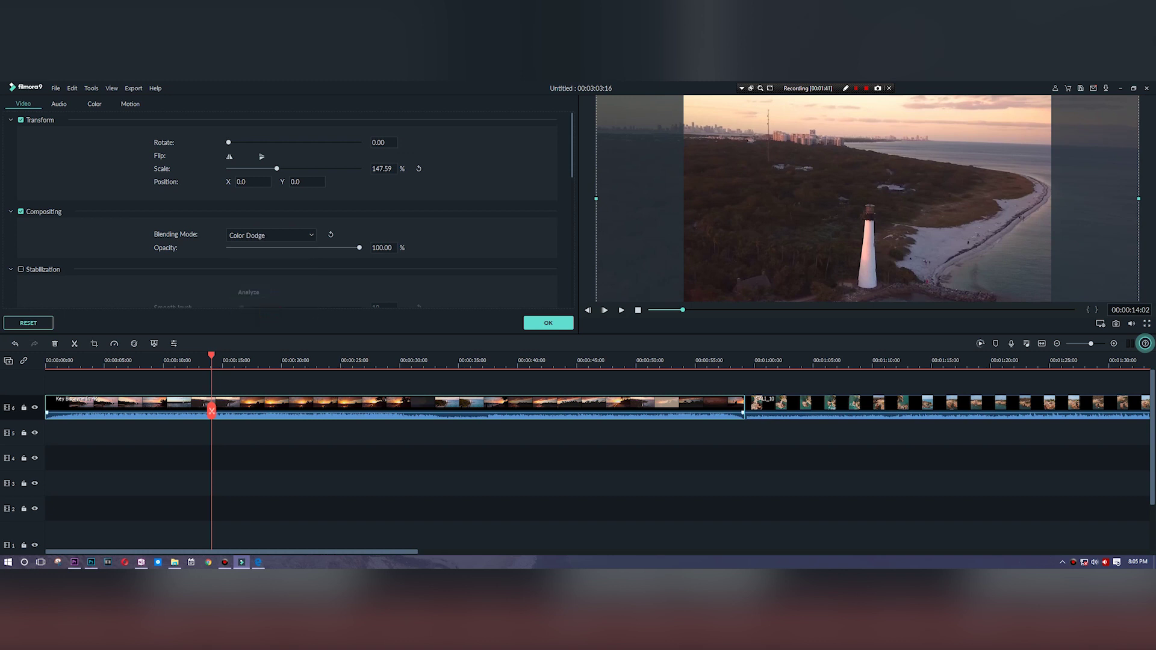
Move the CALI_10 clip to track 4 so it overlaps the Key Biscayne clip, and preview the blend around 00:00:17:01 and 00:00:14:21.
left_click_drag(779, 410, 177, 460)
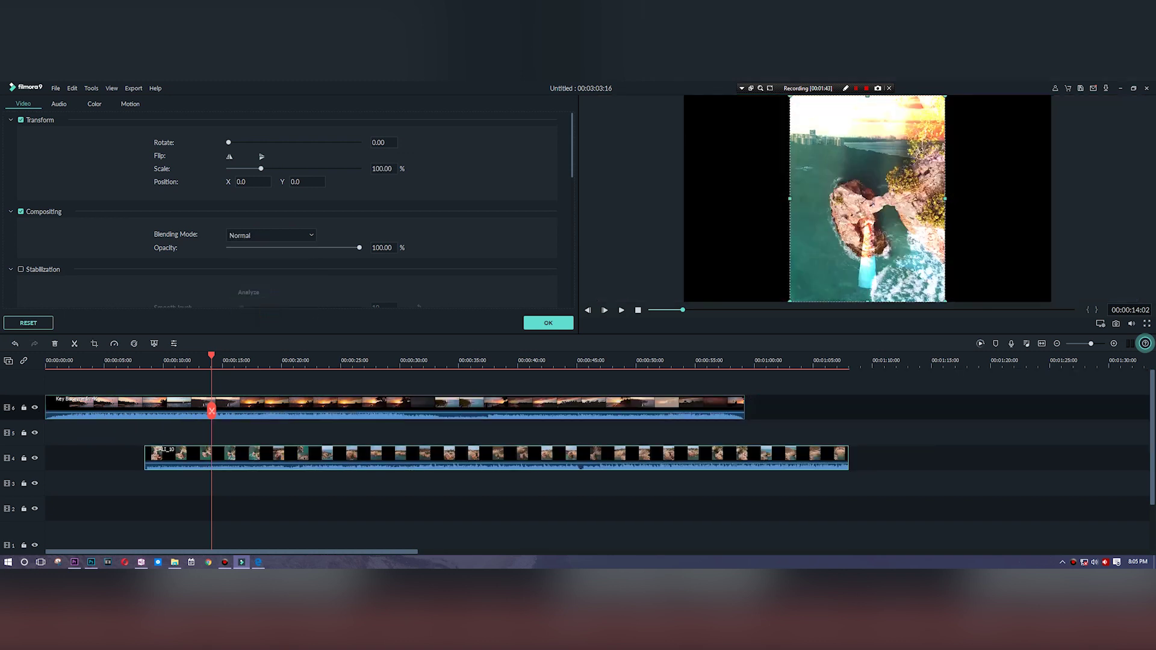
left_click(246, 356)
left_click(240, 406)
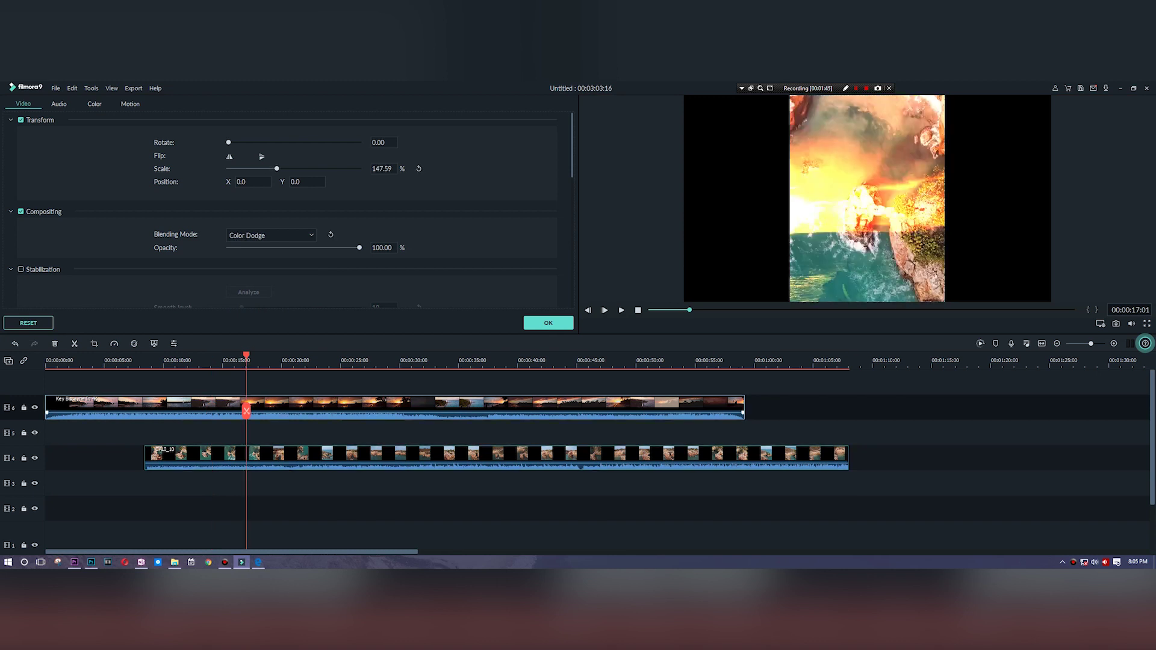
left_click(221, 357)
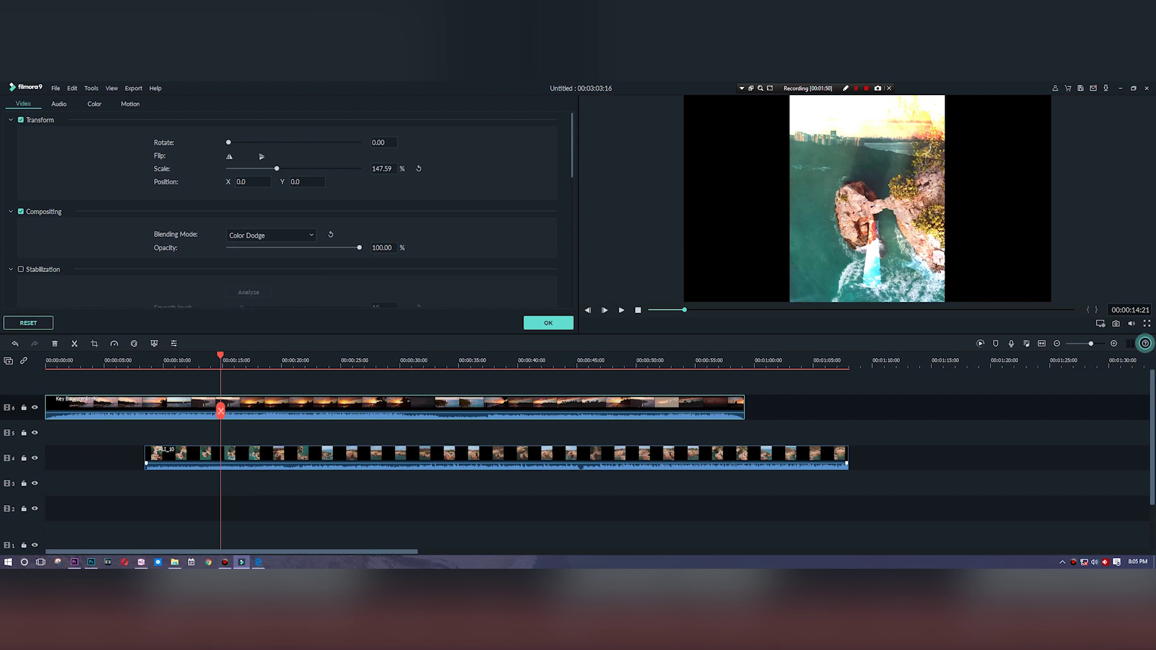
Shift the CALI_10 clip along track 4 so that it starts where the Key Biscayne In 4K clip ends.
left_click_drag(268, 456, 870, 457)
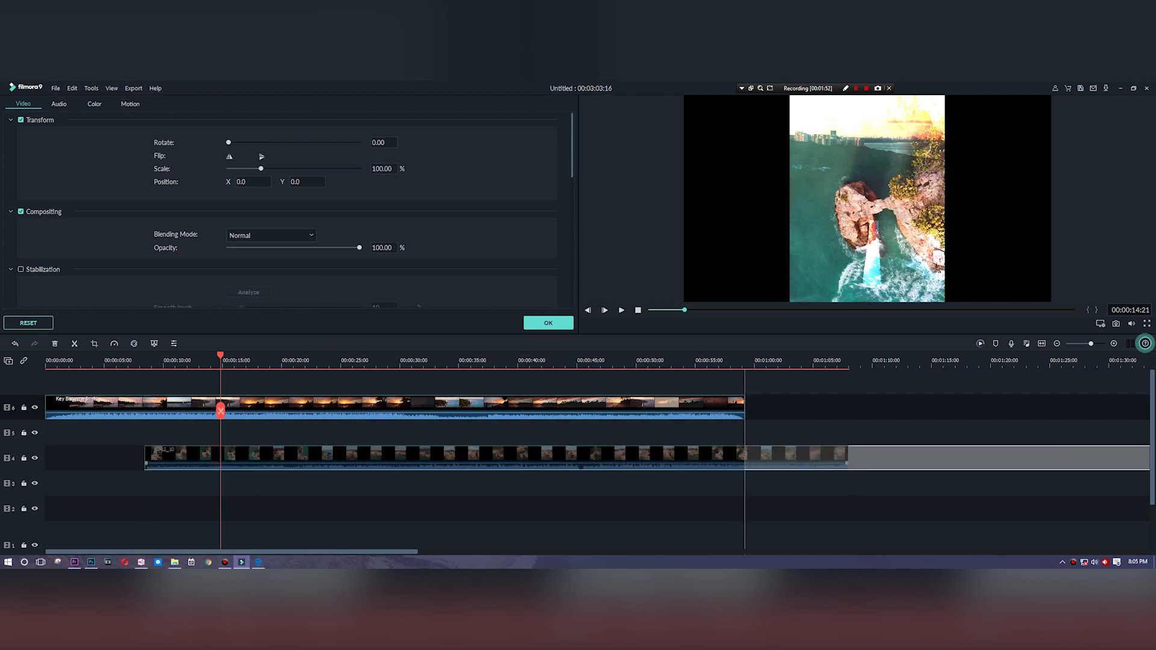
left_click_drag(1097, 458, 1097, 458)
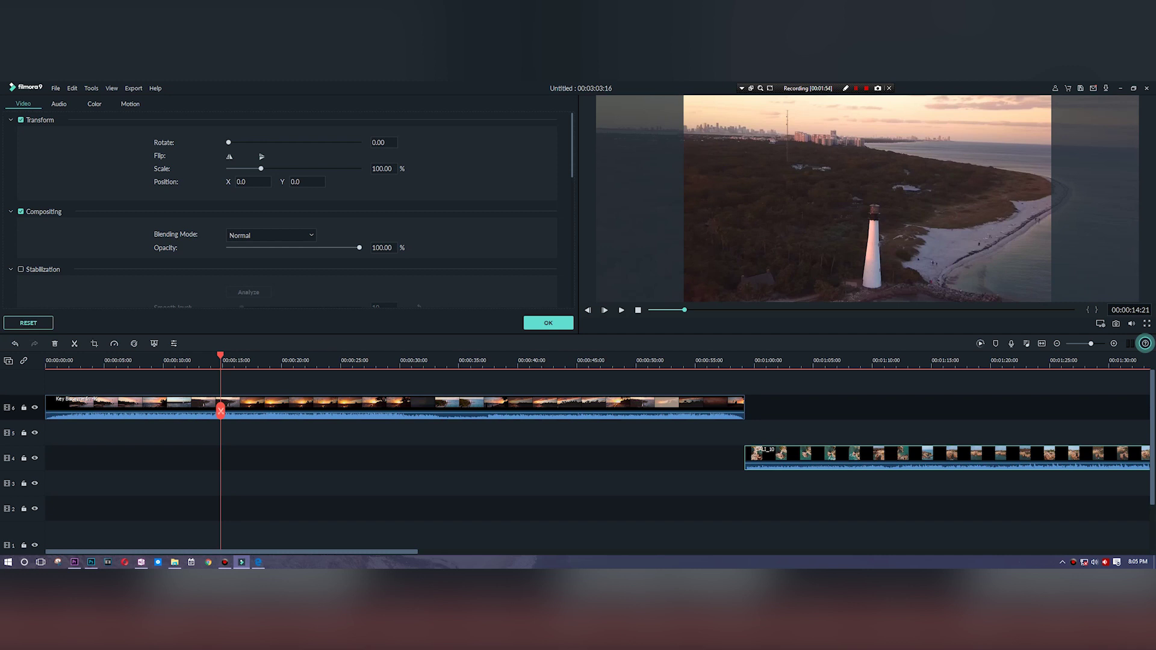
Turn off Compositing for the CALI_10 clip and toggle its Stabilization on and off to start the analysis.
scroll(289, 214, "down", 3)
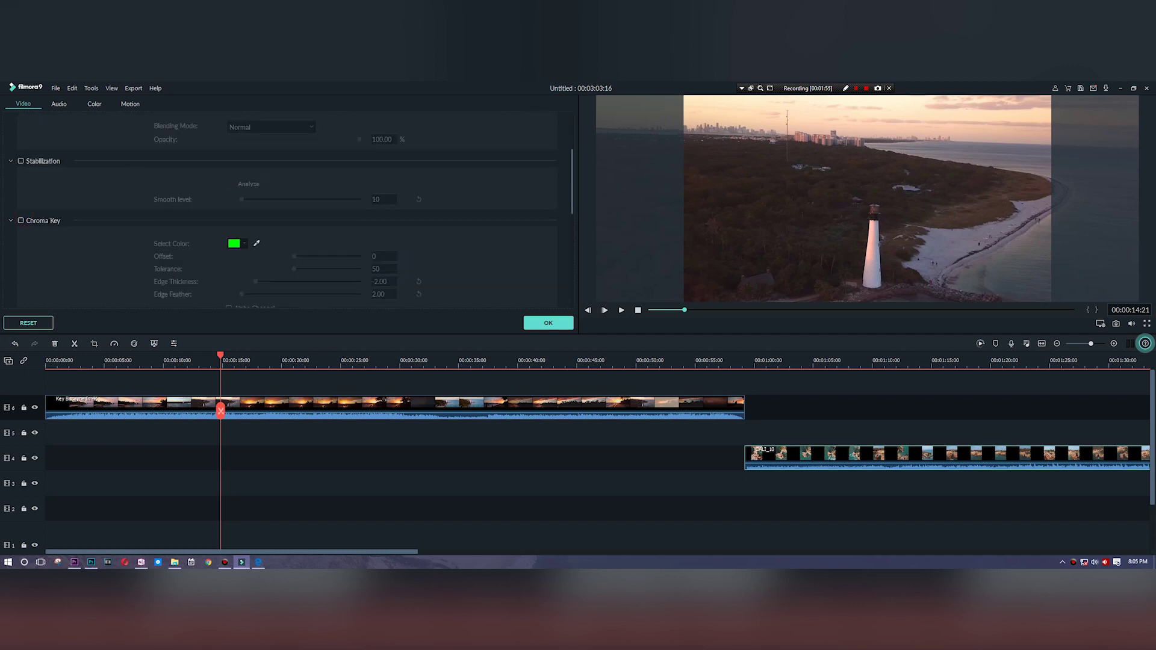
scroll(289, 214, "up", 2)
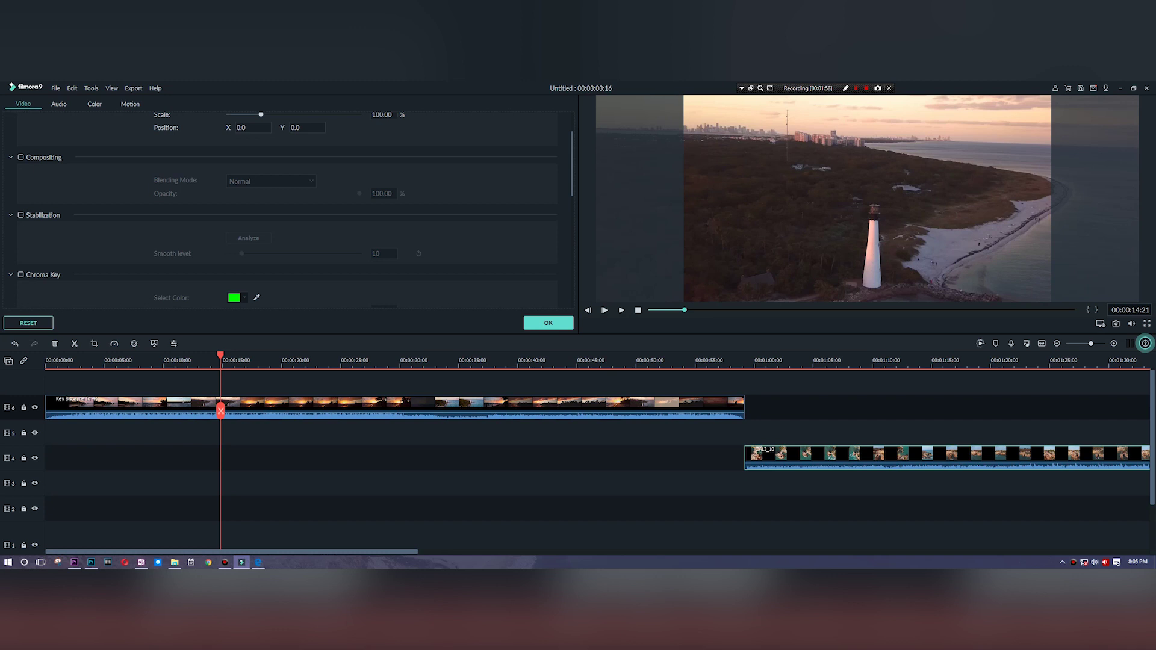
left_click(46, 215)
left_click(47, 215)
Examine the Chroma Key, Lens Correction, Drop Shadow and Auto Enhance settings of the CALI_10 clip.
scroll(283, 210, "down", 2)
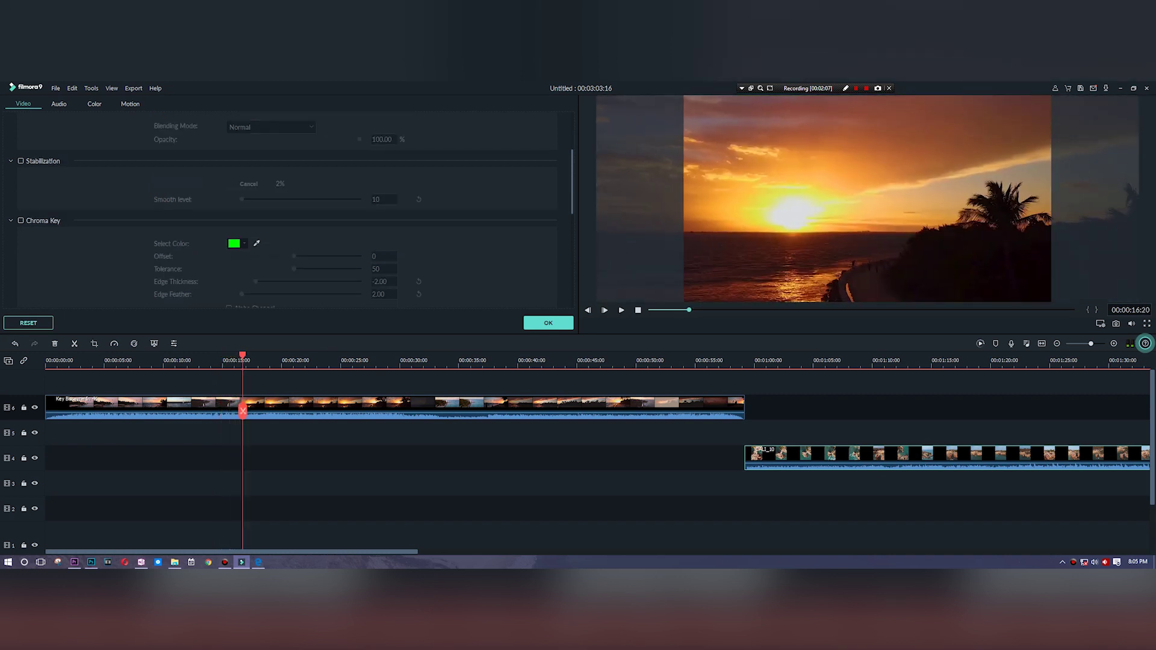
scroll(283, 211, "down", 2)
scroll(283, 210, "up", 2)
scroll(283, 210, "down", 2)
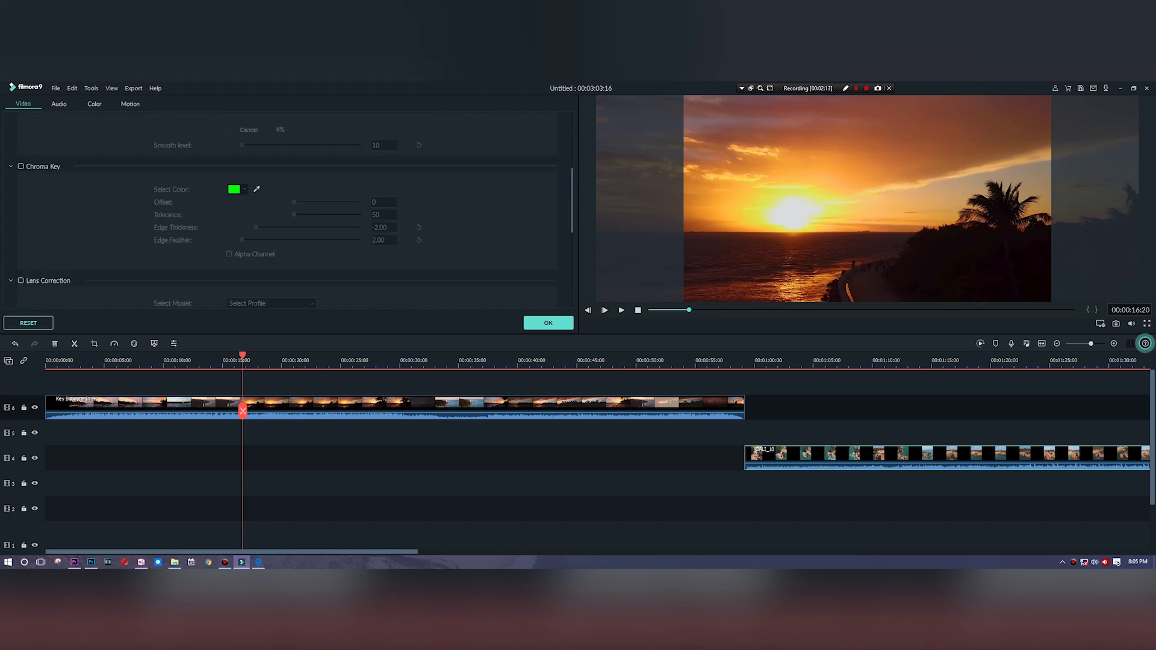
left_click(244, 189)
scroll(284, 210, "down", 2)
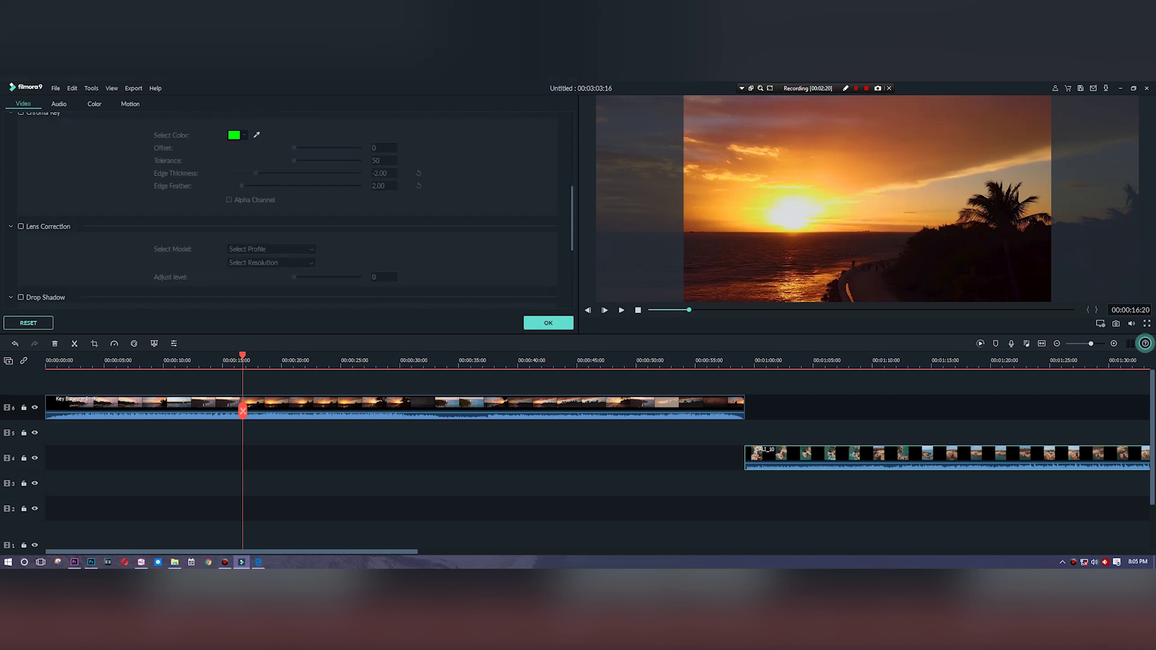
scroll(289, 206, "down", 2)
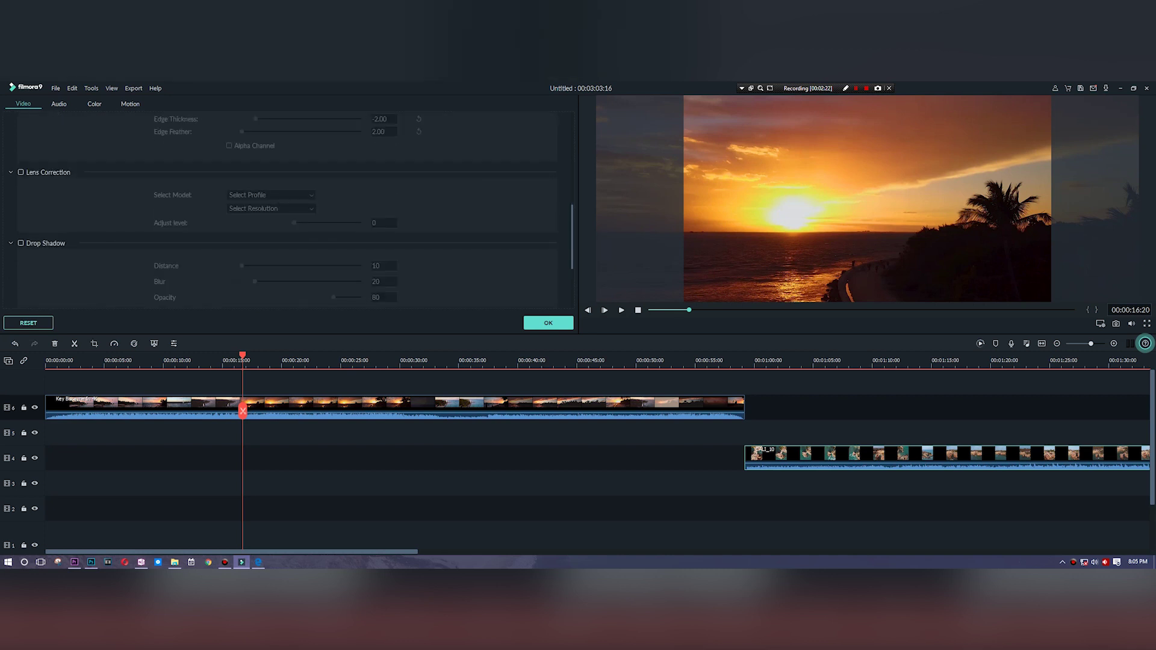
scroll(283, 211, "down", 4)
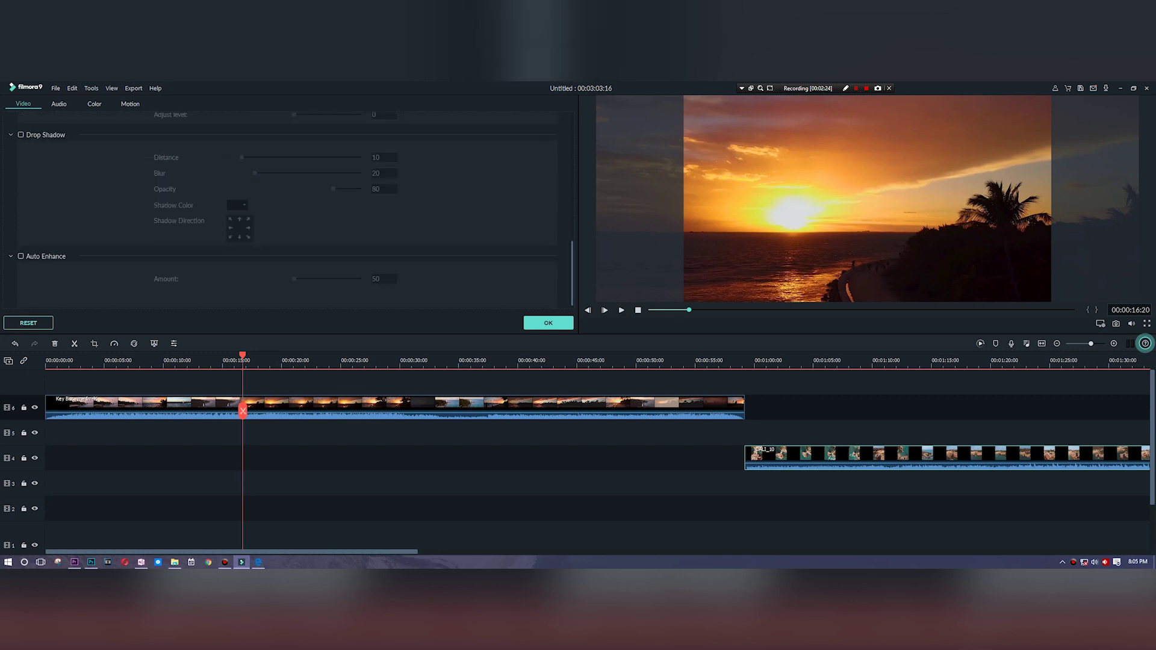
scroll(283, 211, "up", 2)
scroll(283, 211, "down", 2)
Toggle Auto Enhance on and off for the CALI_10 clip and accept the clip settings.
left_click(21, 252)
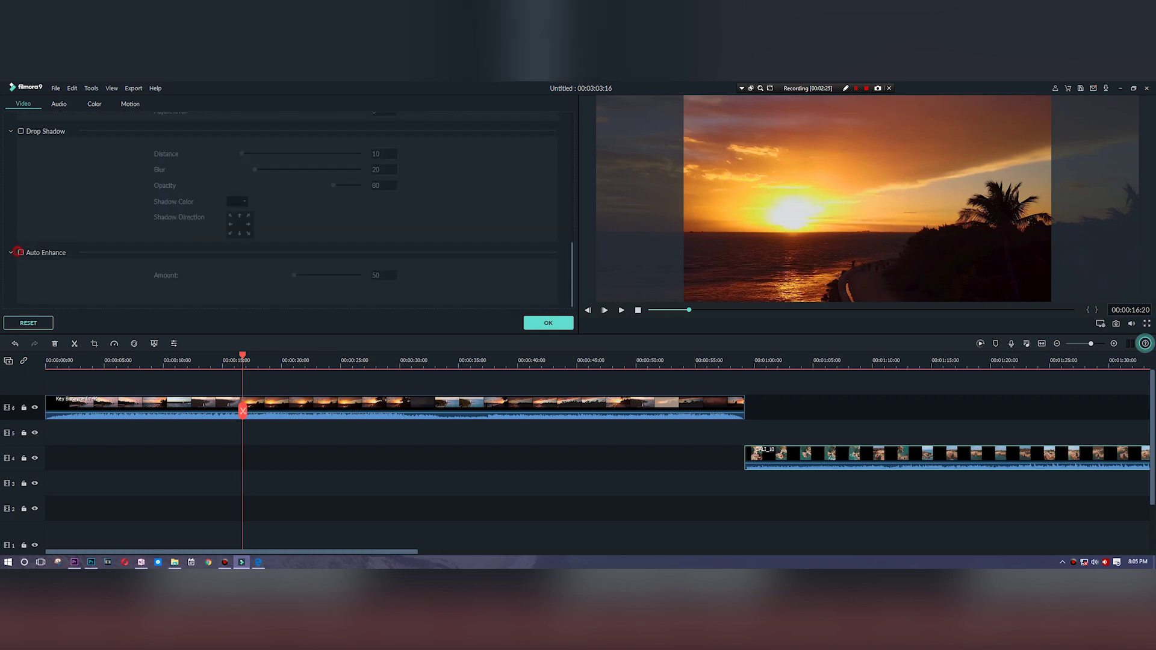
left_click(21, 252)
scroll(284, 211, "up", 14)
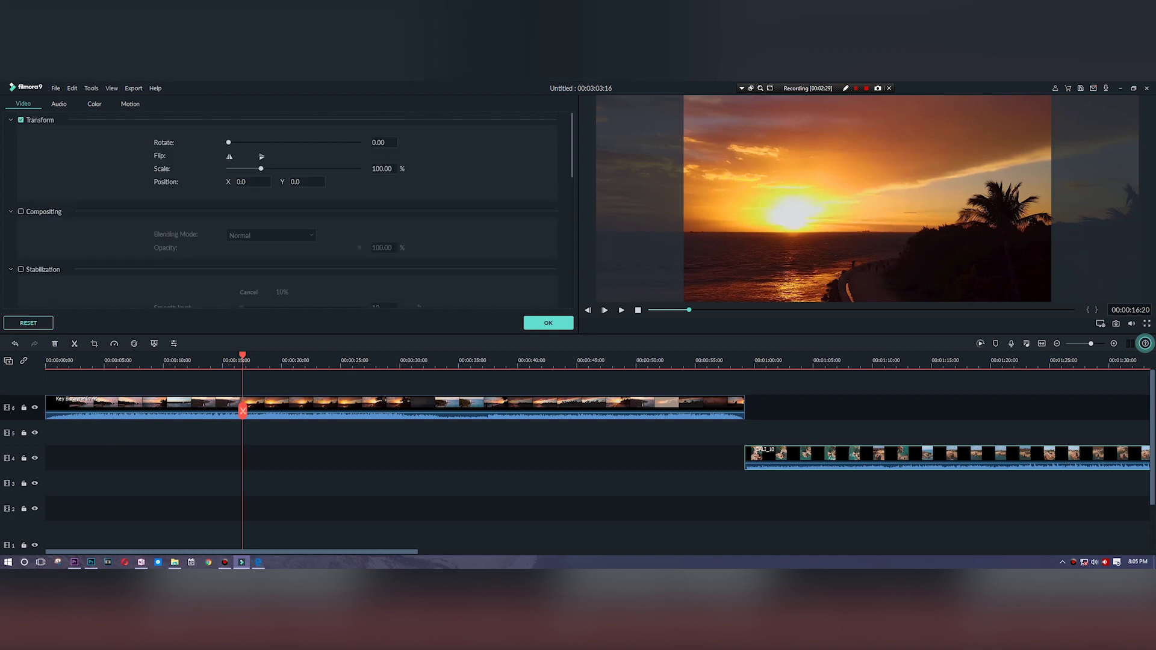
left_click(549, 325)
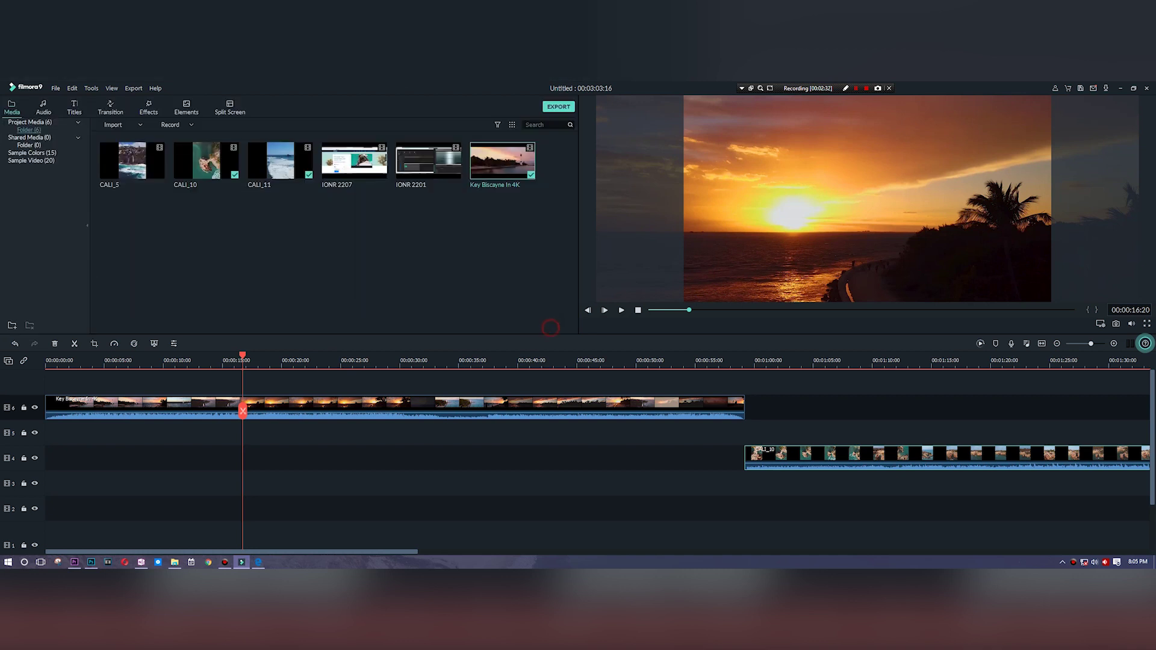
Look through the audio, title, transition, effect and element libraries, and examine the available split screen layouts.
left_click(43, 108)
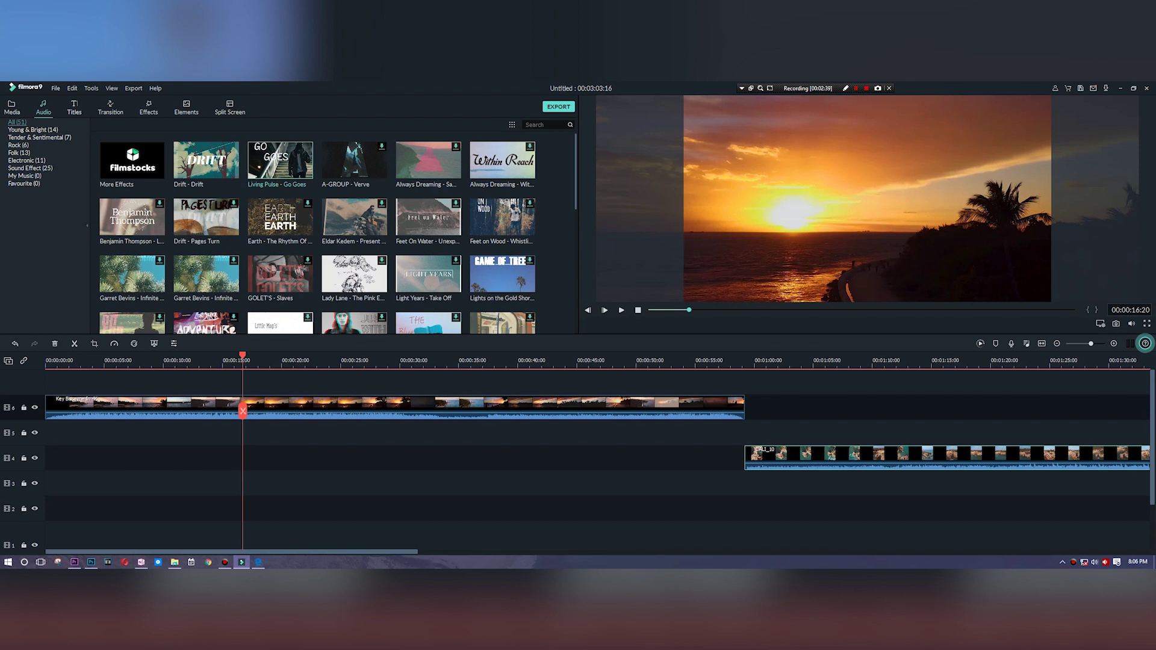
left_click(74, 107)
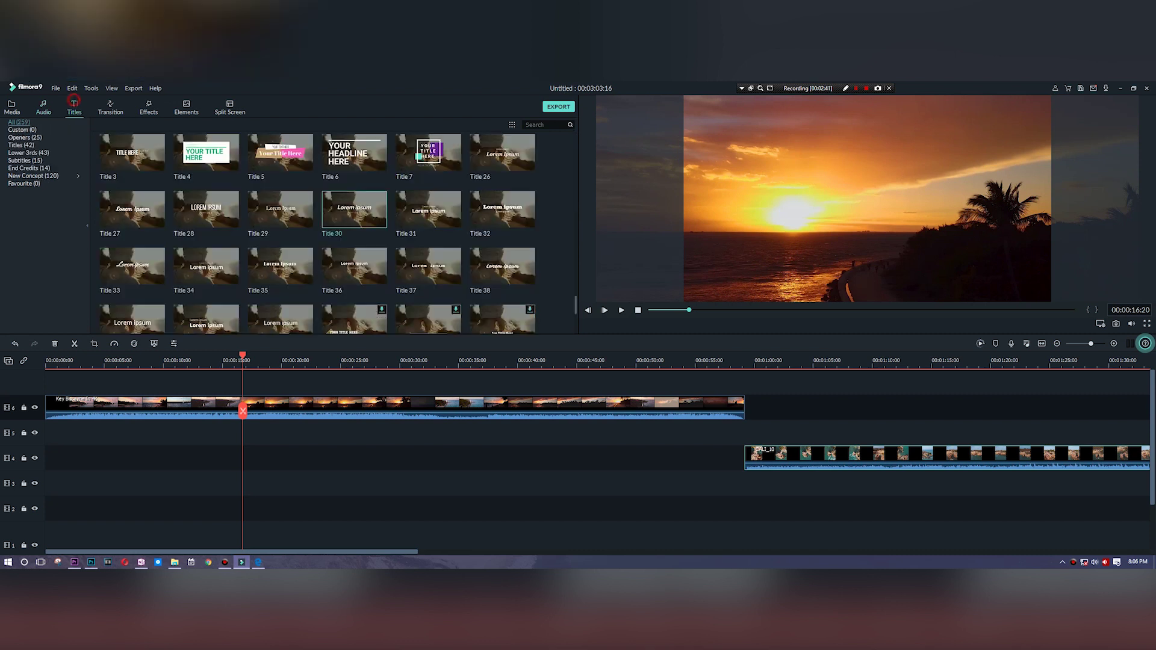
left_click(110, 107)
left_click(155, 108)
left_click(187, 106)
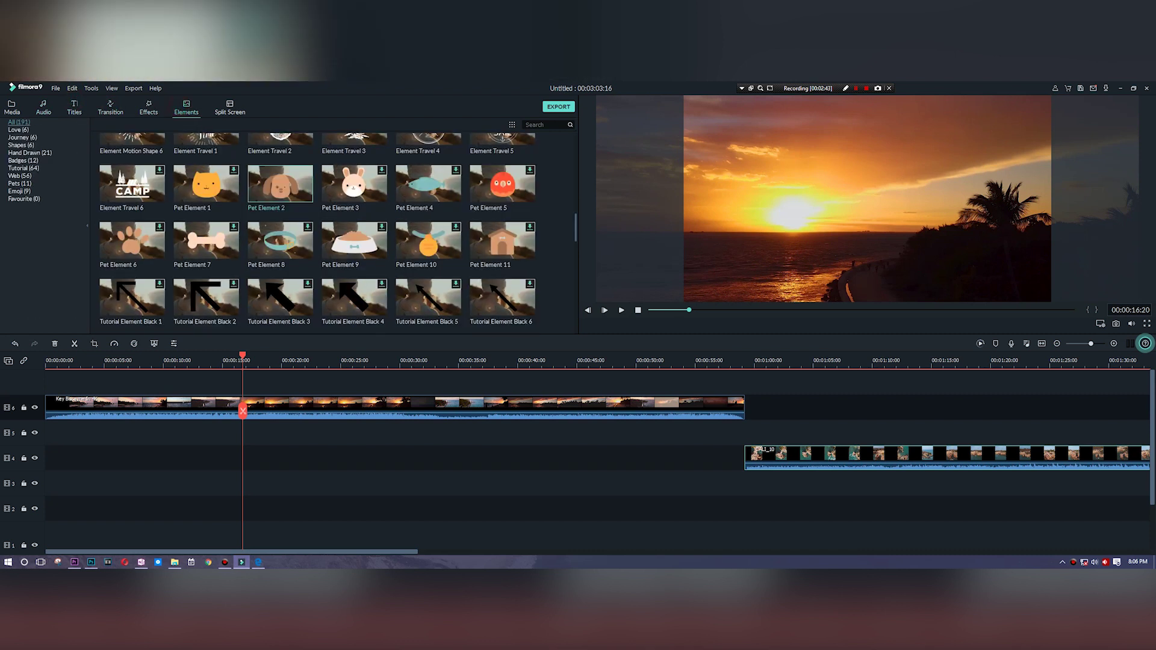
left_click(230, 104)
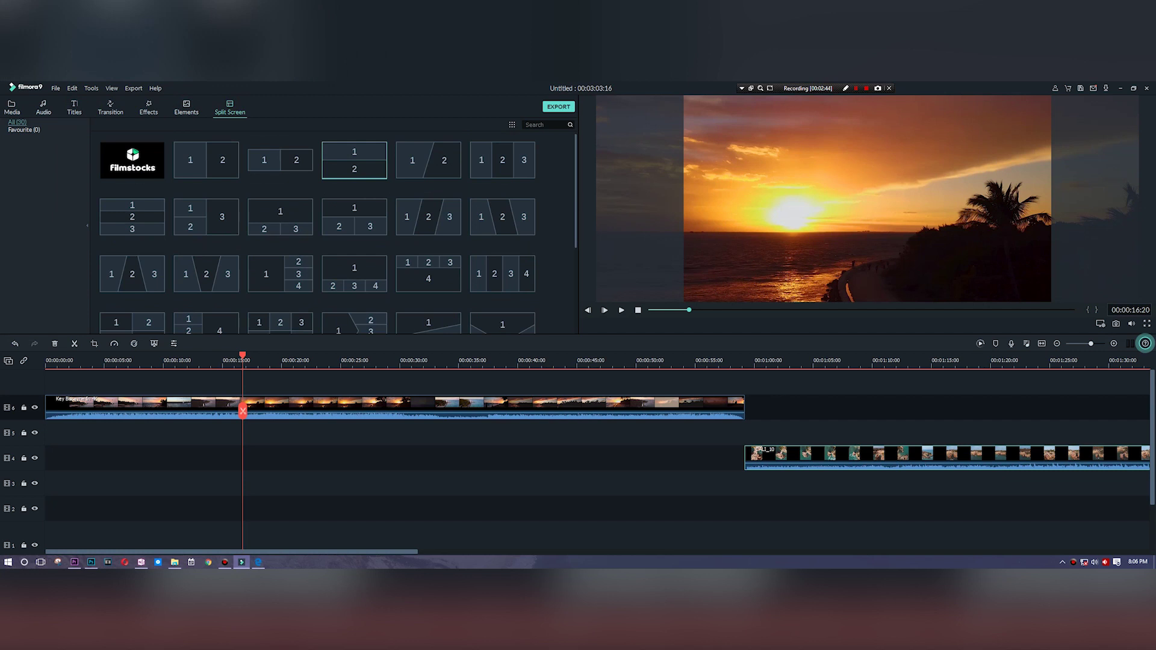
left_click(45, 106)
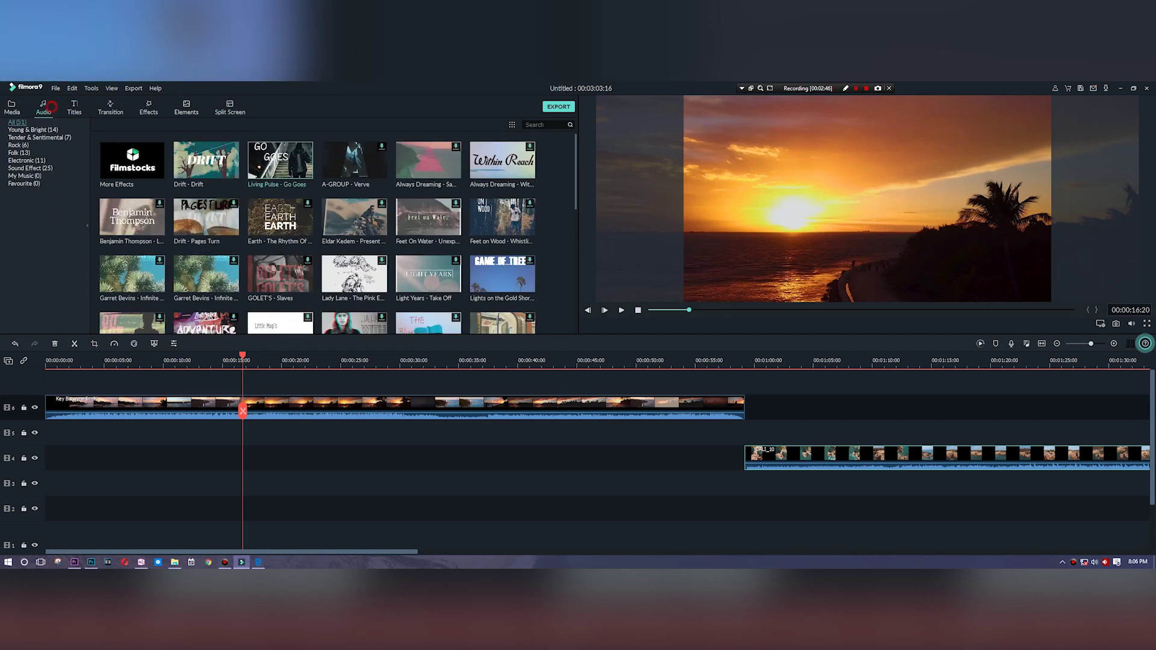
left_click(230, 107)
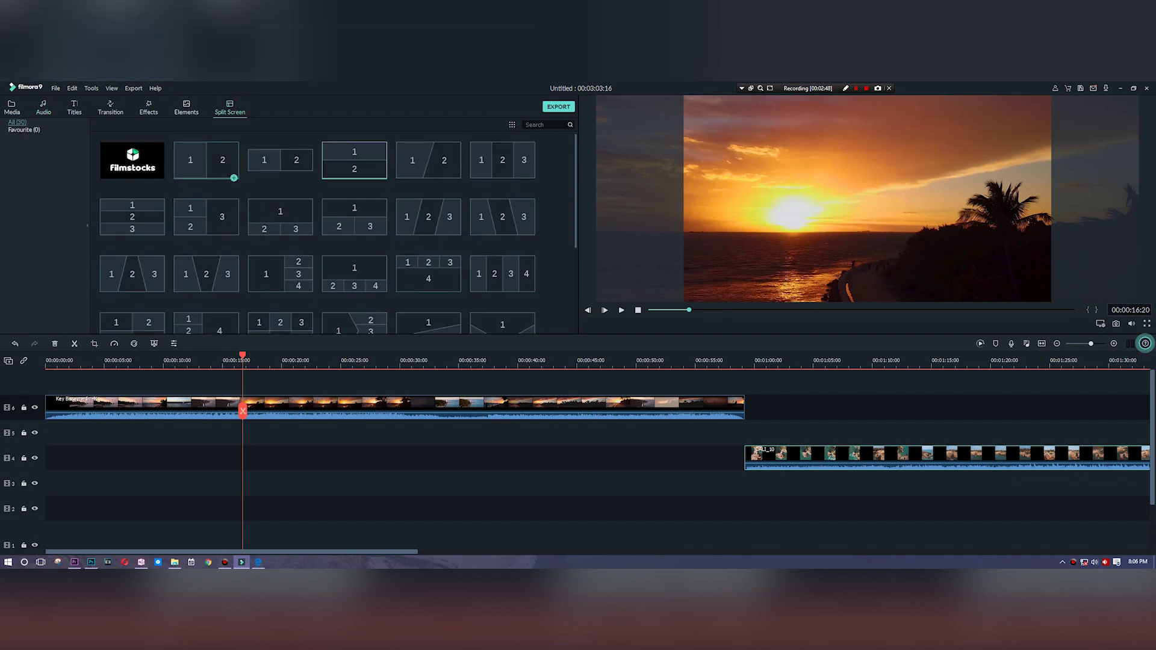
scroll(421, 241, "down", 5)
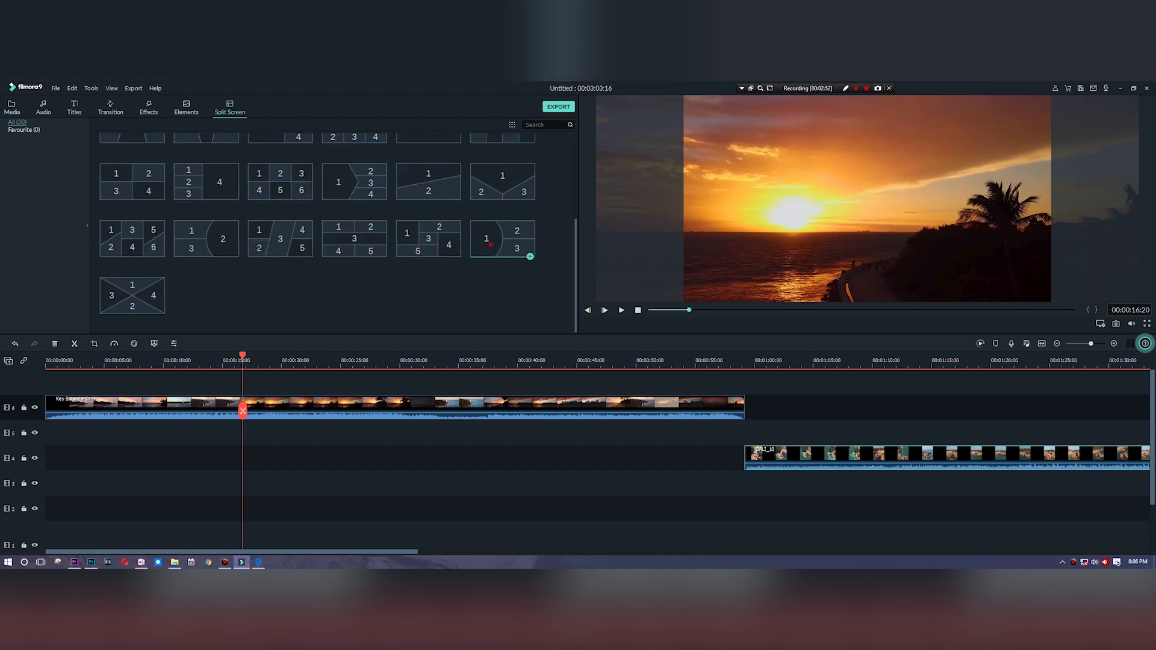
scroll(429, 265, "up", 5)
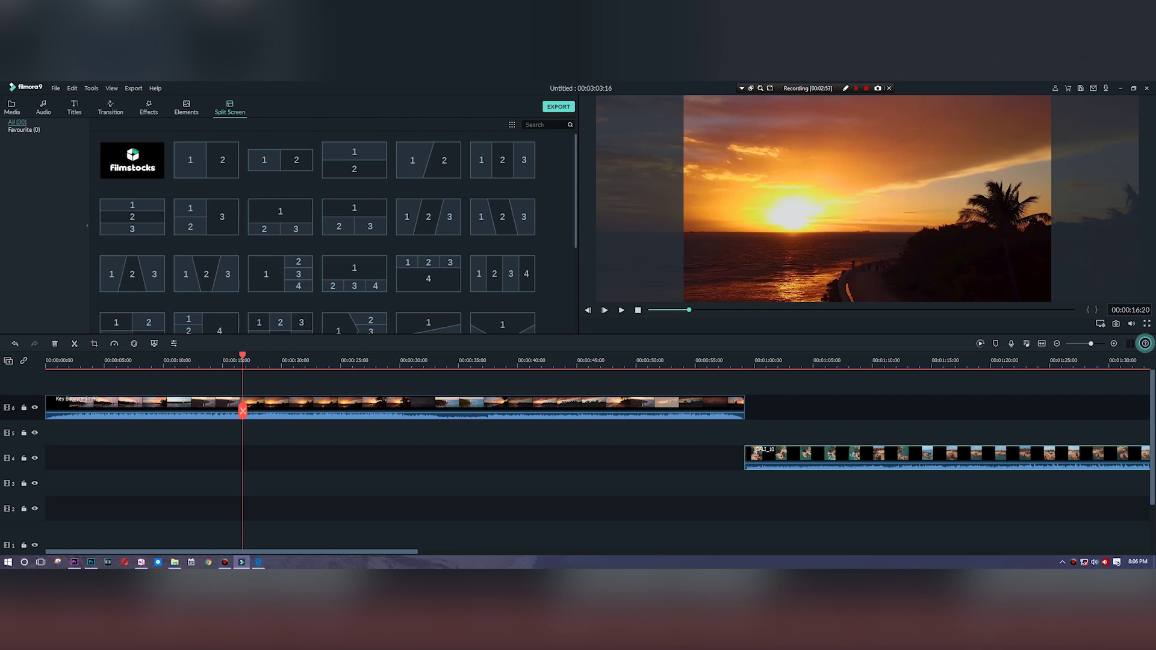
Open the audio library and lower the Key Biscayne In 4K clip's audio volume on the timeline to near silence.
left_click(43, 108)
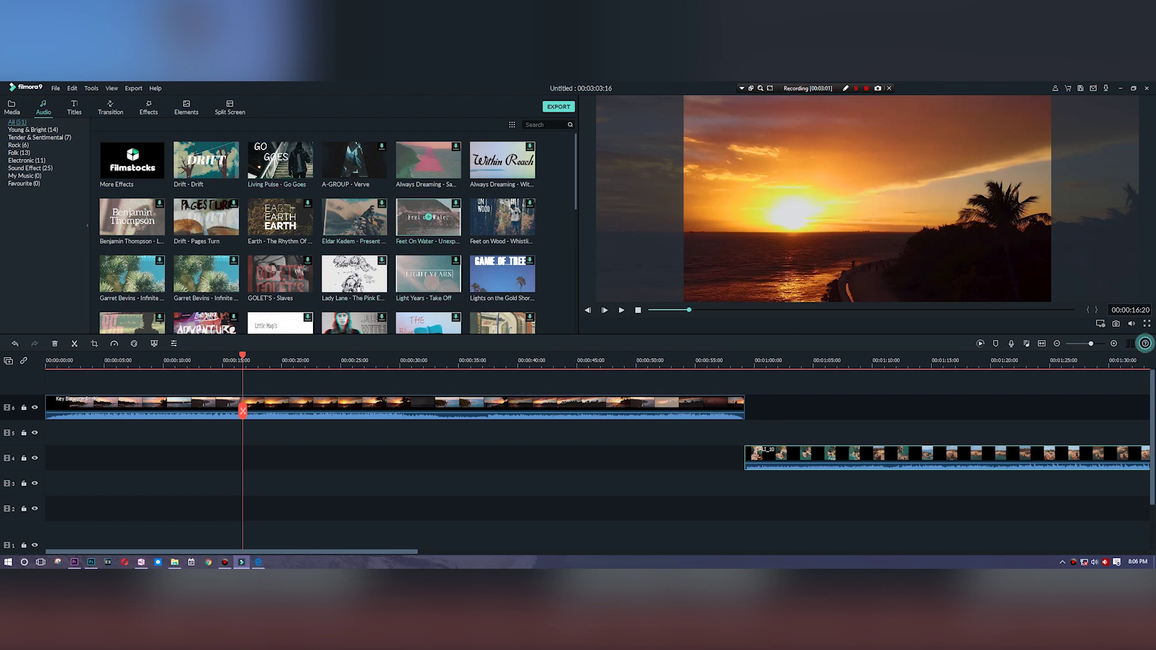
left_click(265, 412)
left_click_drag(270, 412, 270, 420)
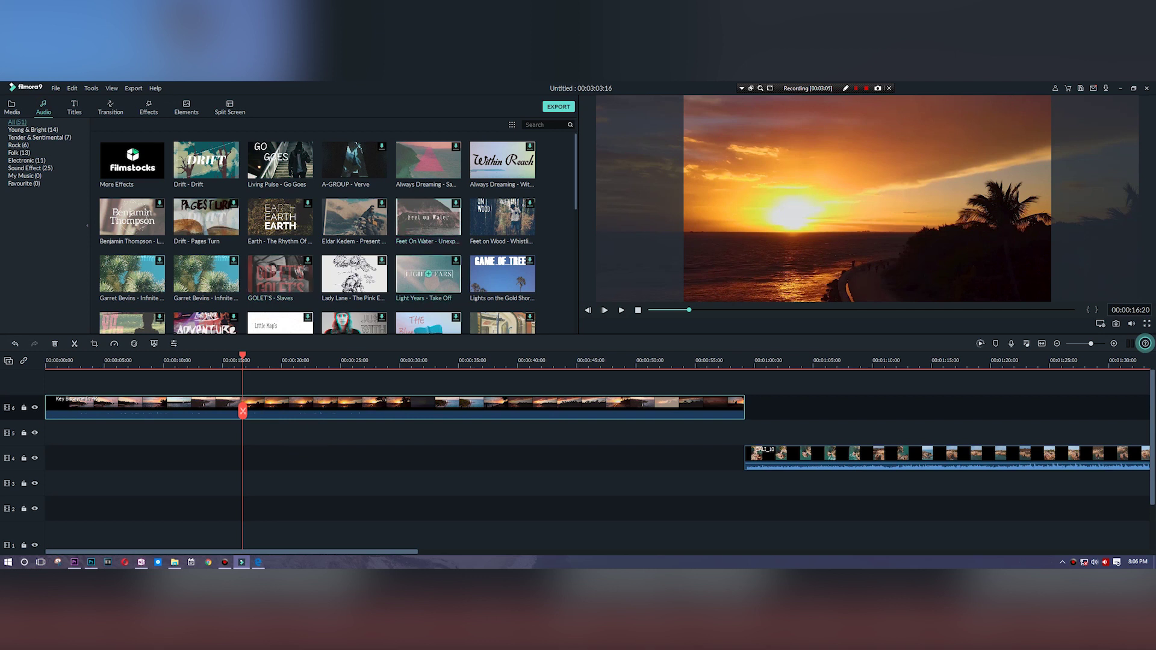
Try to add the Light Years - Take Off song to the start of audio track 1.
left_click(460, 275)
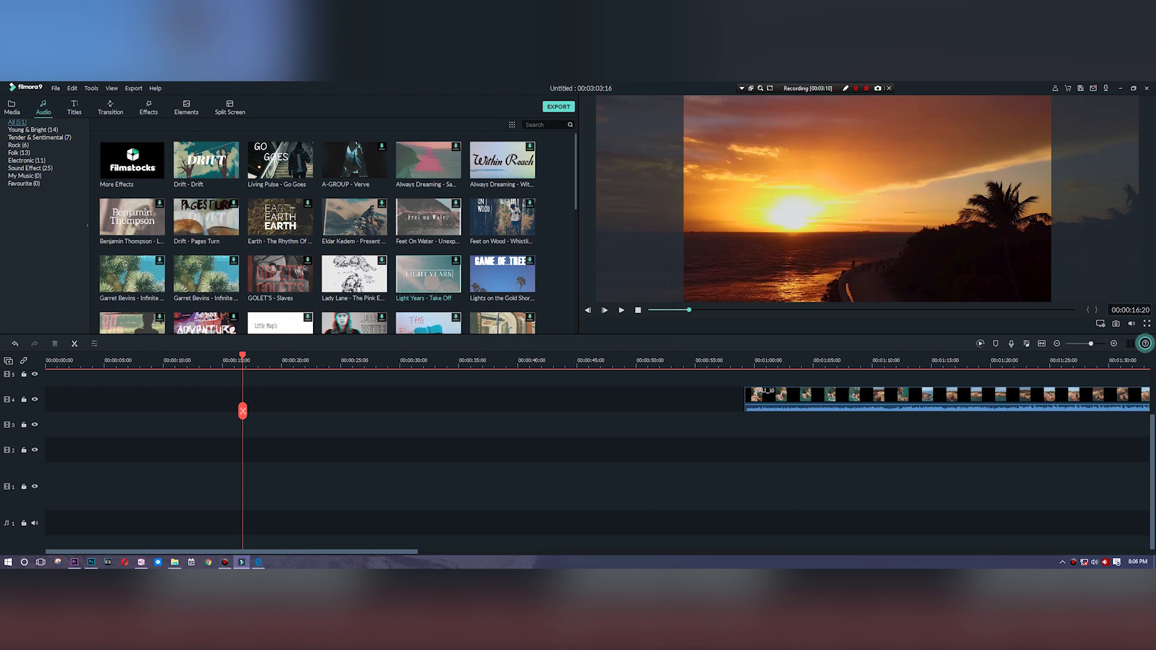
scroll(578, 461, "up", 3)
scroll(579, 461, "down", 3)
scroll(578, 461, "up", 3)
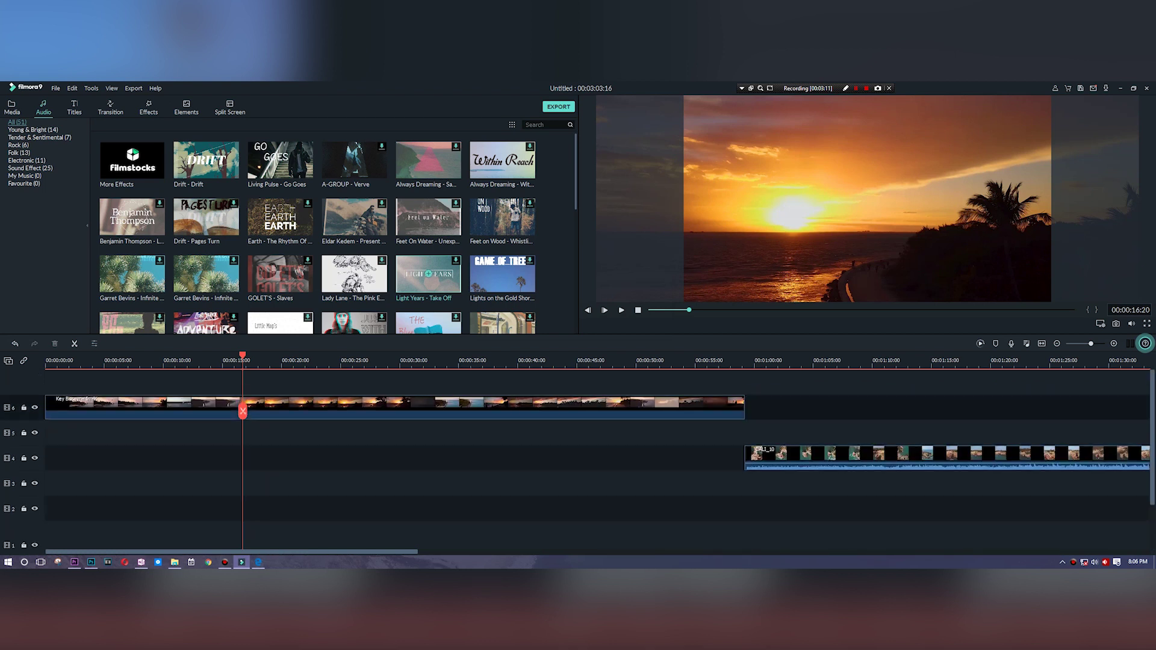
left_click_drag(428, 275, 47, 522)
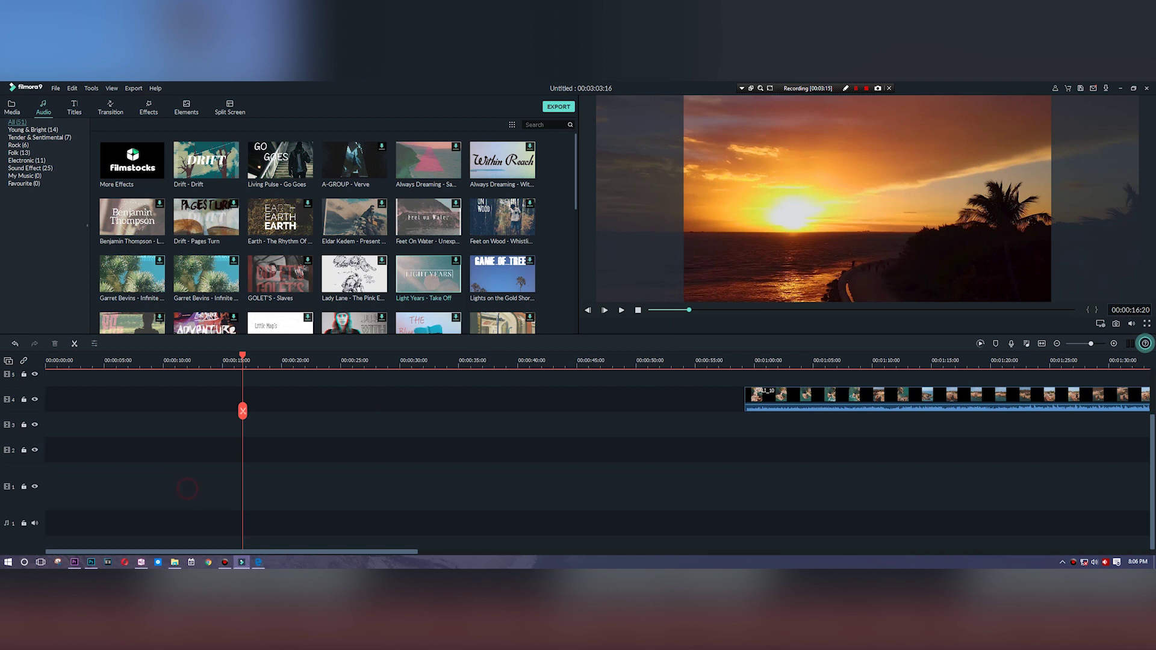
scroll(187, 488, "up", 2)
scroll(187, 488, "down", 2)
scroll(188, 488, "up", 2)
scroll(394, 458, "down", 2)
scroll(395, 458, "up", 2)
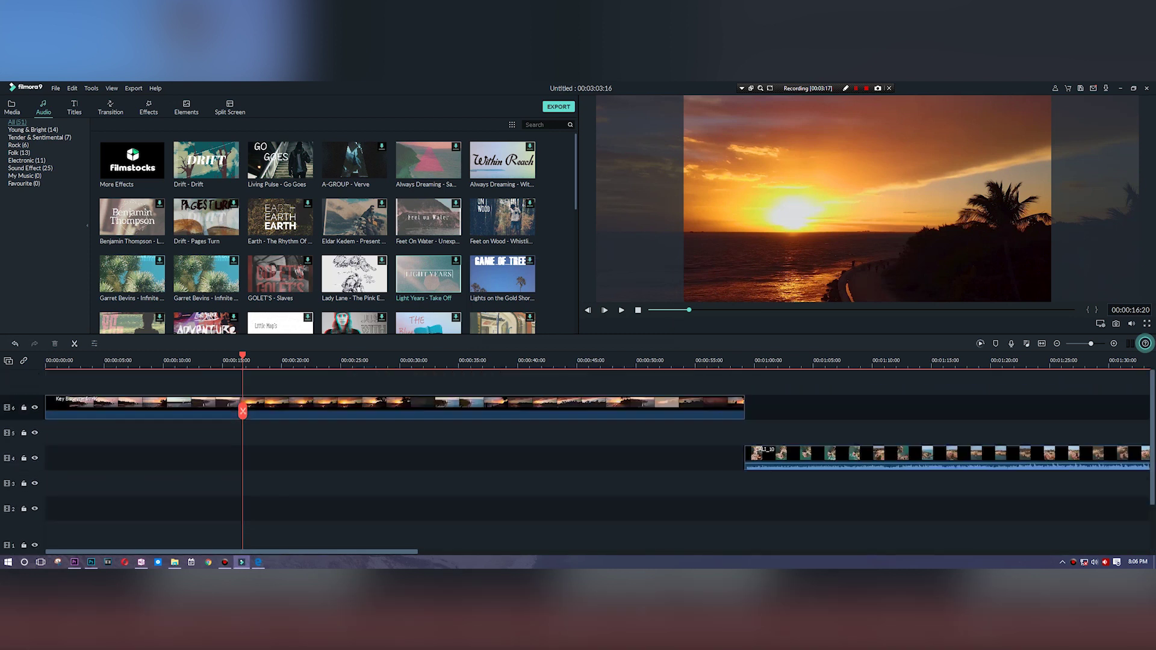
Add the Drift - Drift song from the Young & Bright category to the start of audio track 2.
left_click(394, 407)
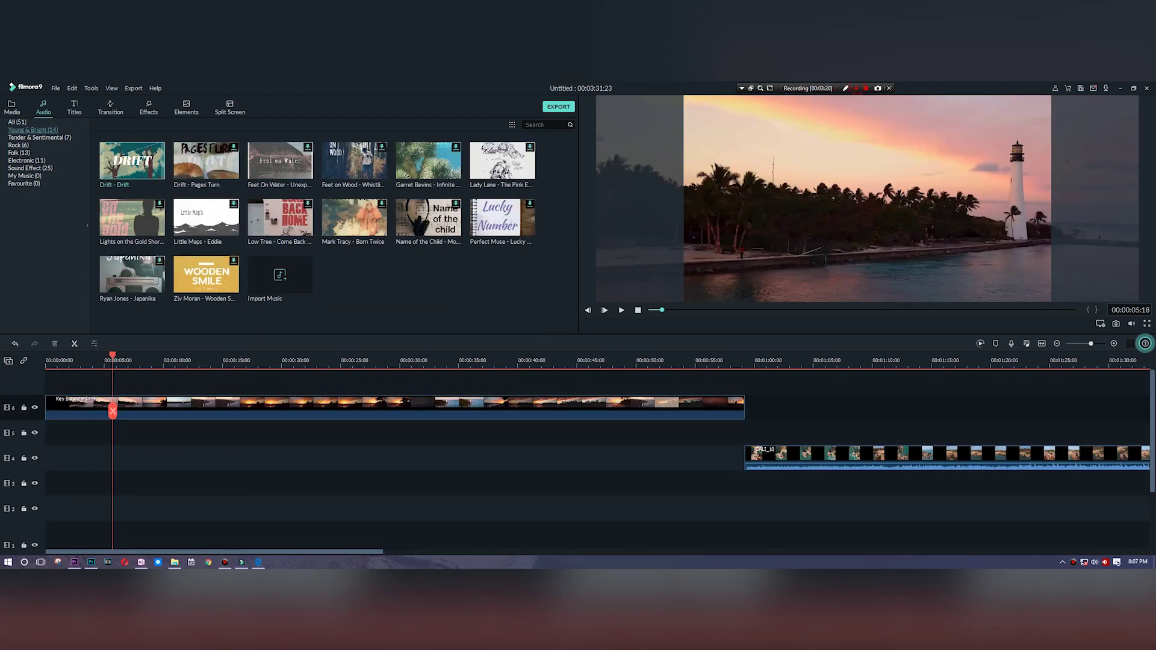
scroll(578, 451, "down", 2)
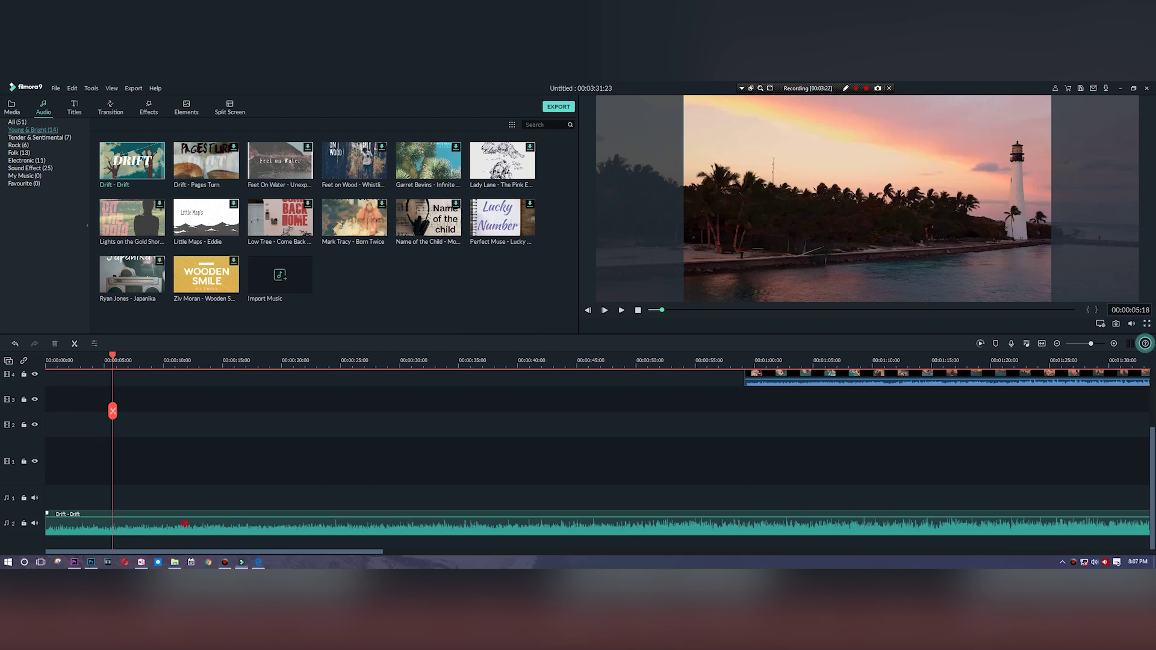
Lower the Drift - Drift song's volume on audio track 2 to -69.45 dB and check its equalizer presets.
double_click(224, 525)
left_click_drag(224, 513, 224, 530)
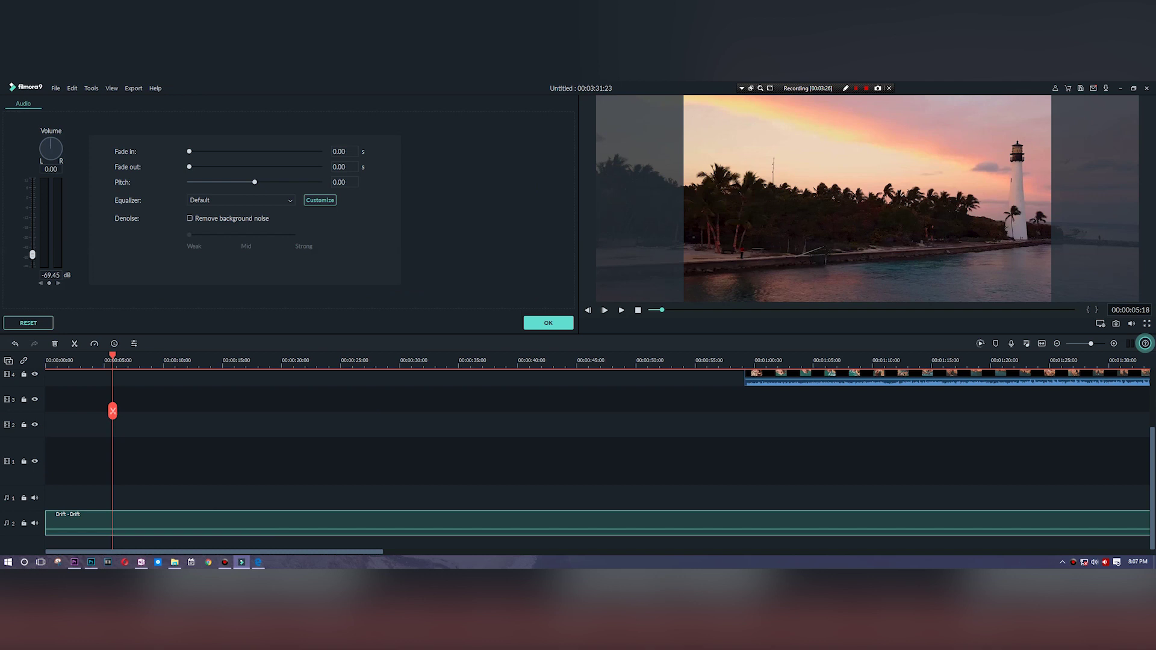
left_click(234, 196)
left_click(234, 228)
left_click(548, 323)
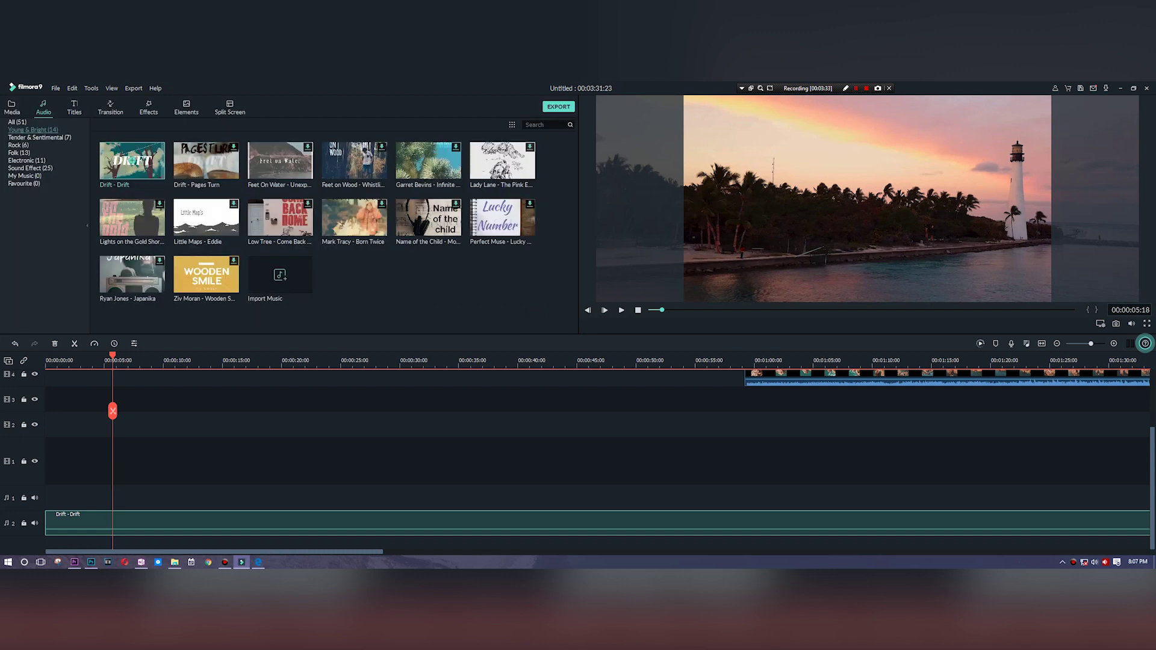
Look through the title library's designs and briefly play the beginning of the timeline.
left_click(71, 106)
scroll(597, 460, "up", 3)
scroll(597, 461, "down", 1)
scroll(596, 461, "up", 1)
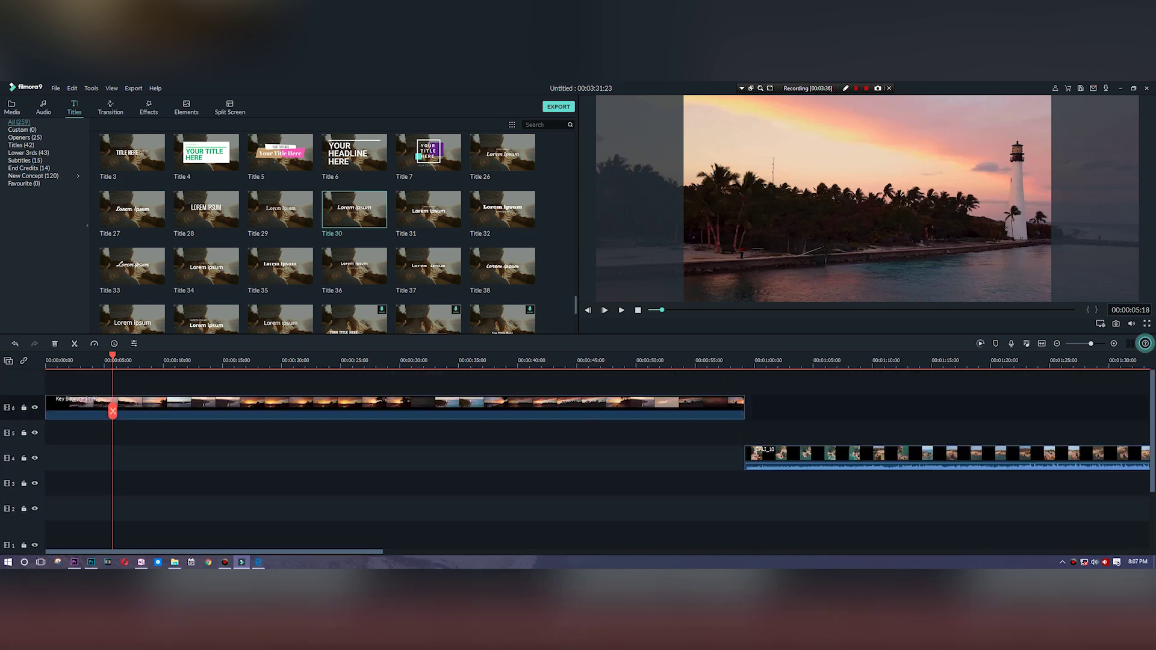
key("Home")
key("space")
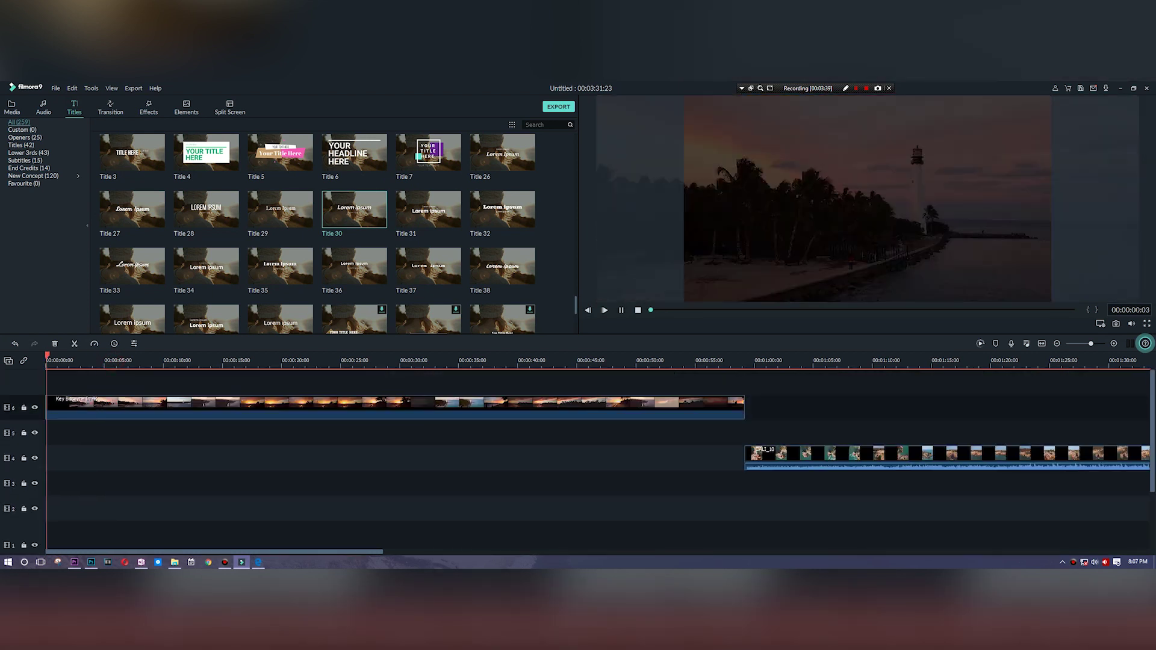
key("space")
key("Home")
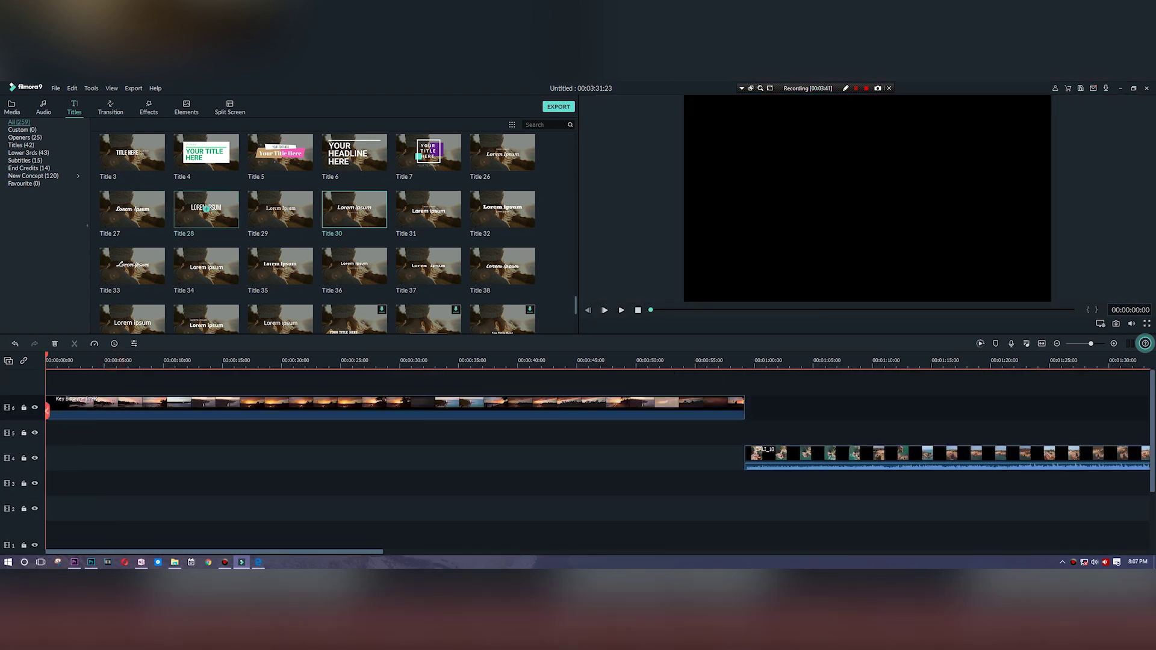
scroll(268, 223, "down", 6)
scroll(274, 232, "up", 10)
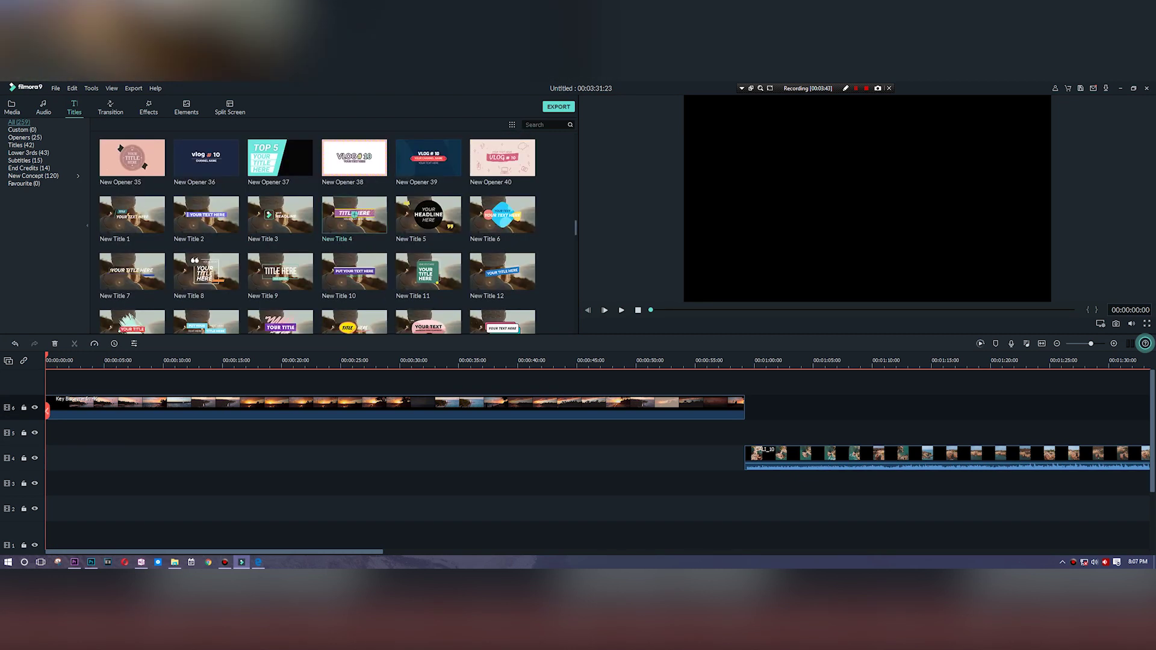
scroll(280, 238, "down", 8)
scroll(280, 238, "up", 10)
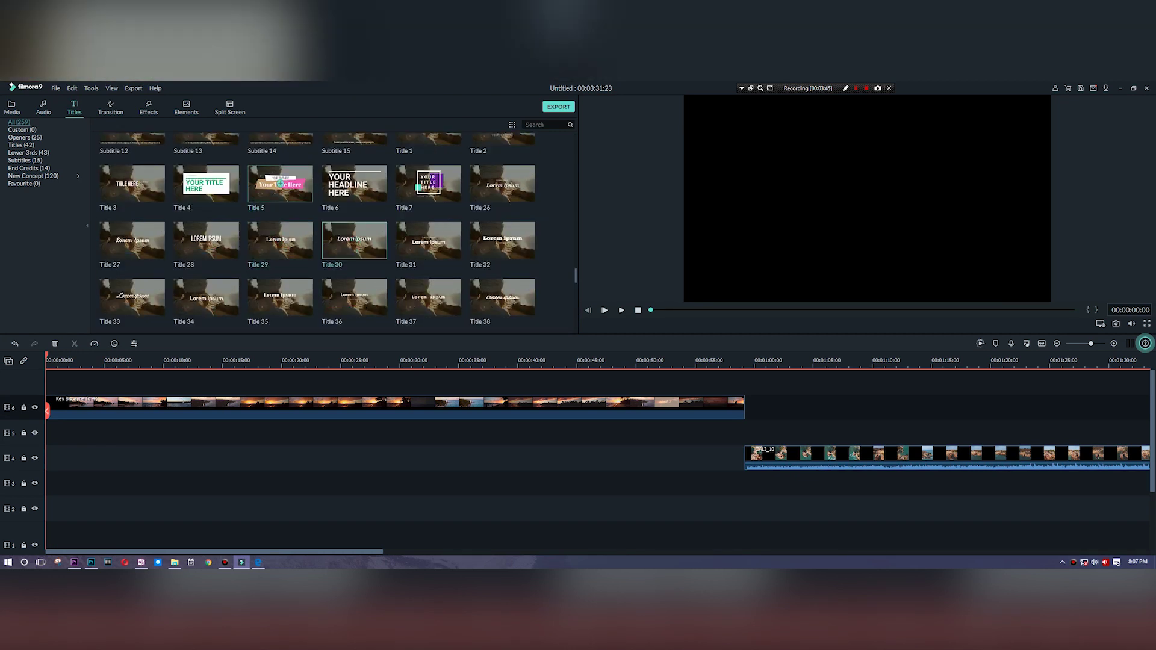
Add Title 7 at the start of video track 6, move the Key Biscayne clip beneath it on track 5, and preview the result.
left_click_drag(428, 183, 74, 407)
key("space")
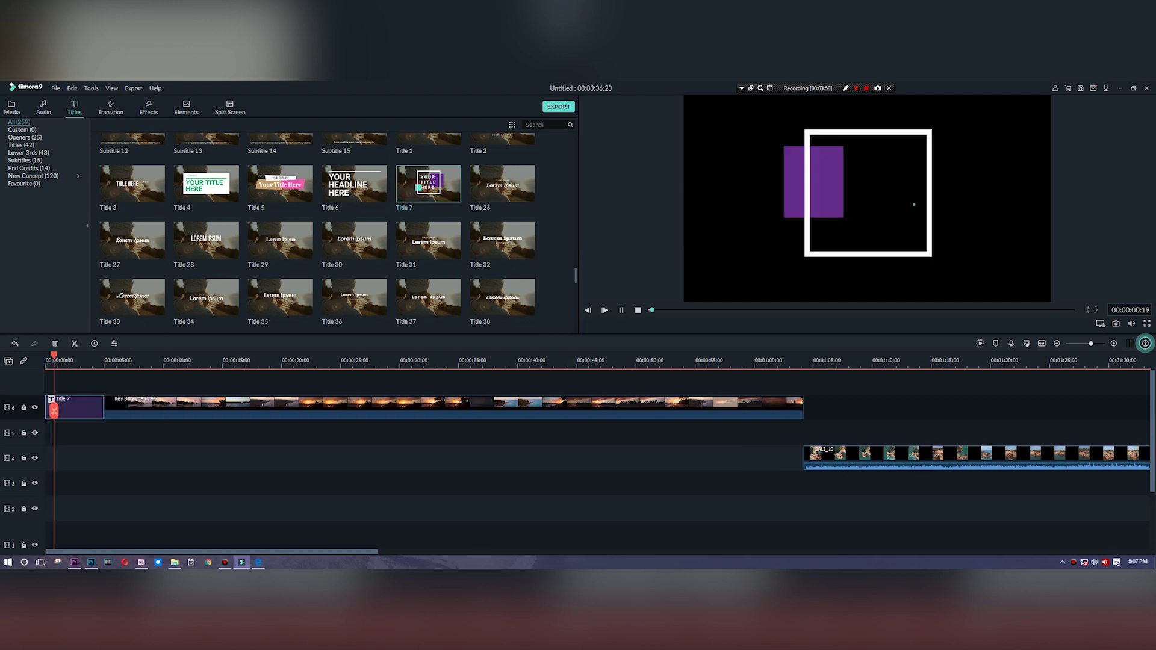
left_click_drag(199, 407, 140, 432)
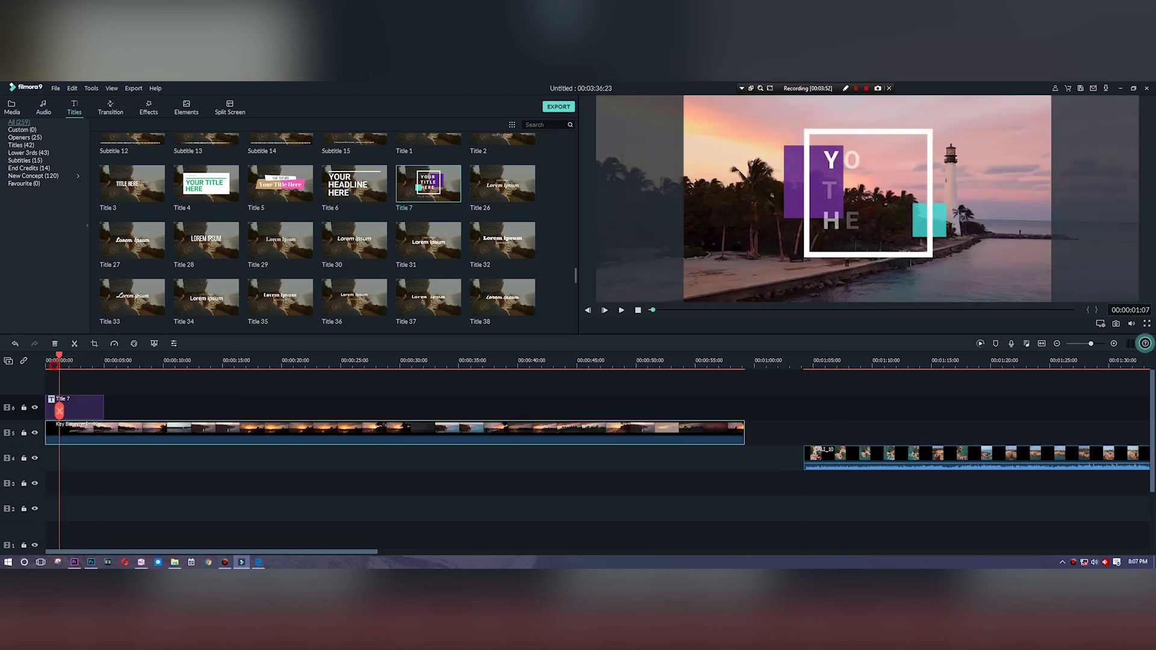
left_click(46, 361)
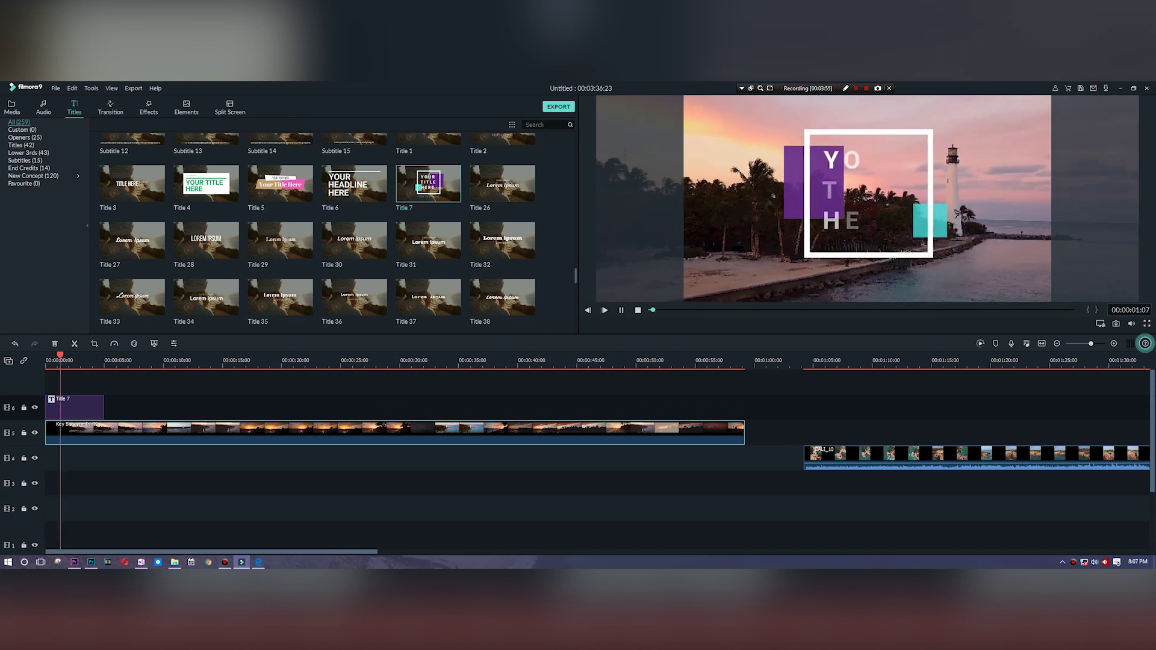
key("space")
Open the Title 7 clip's text settings and apply Text style 2 to the YOUR TEXT HERE line.
double_click(74, 411)
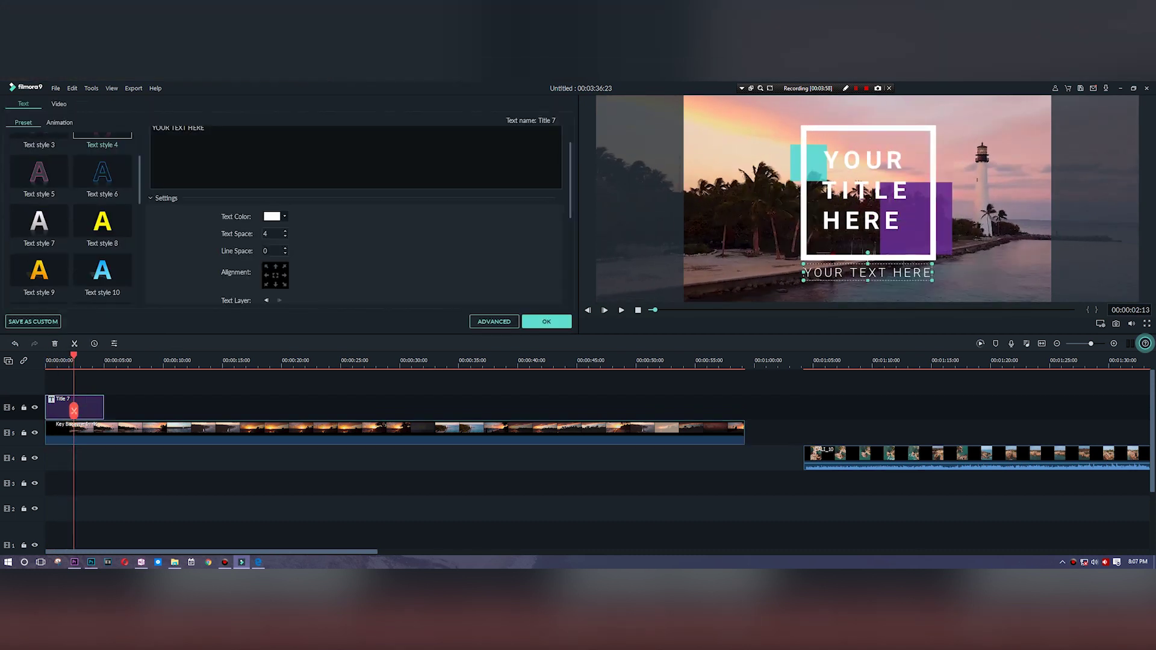
left_click(39, 202)
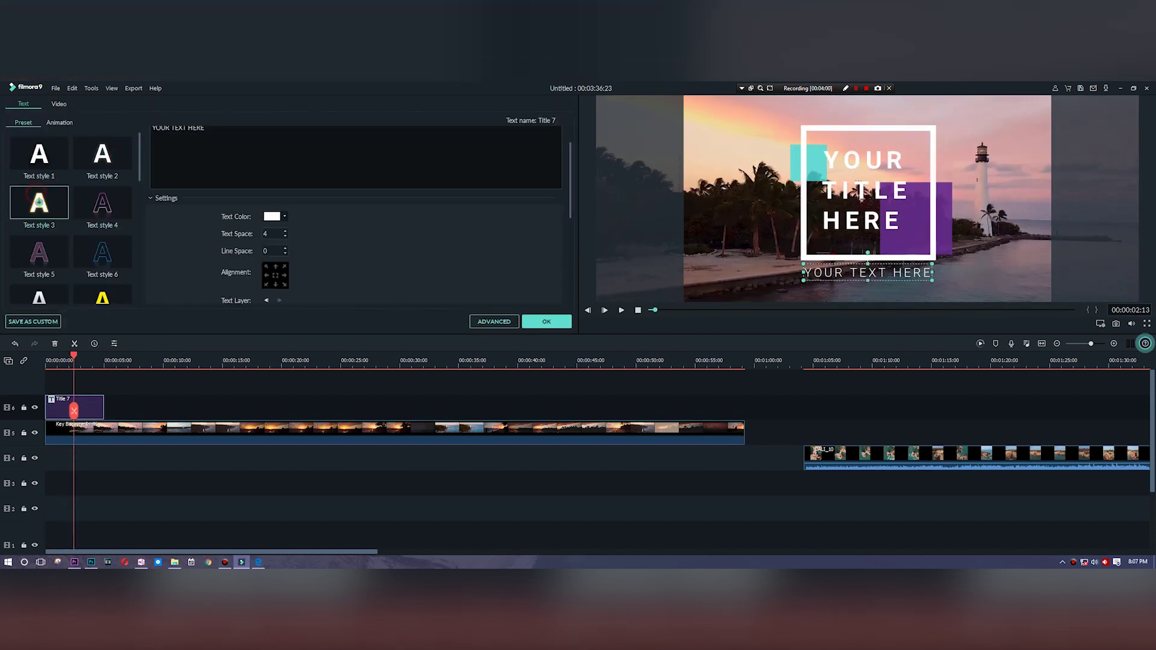
left_click(102, 153)
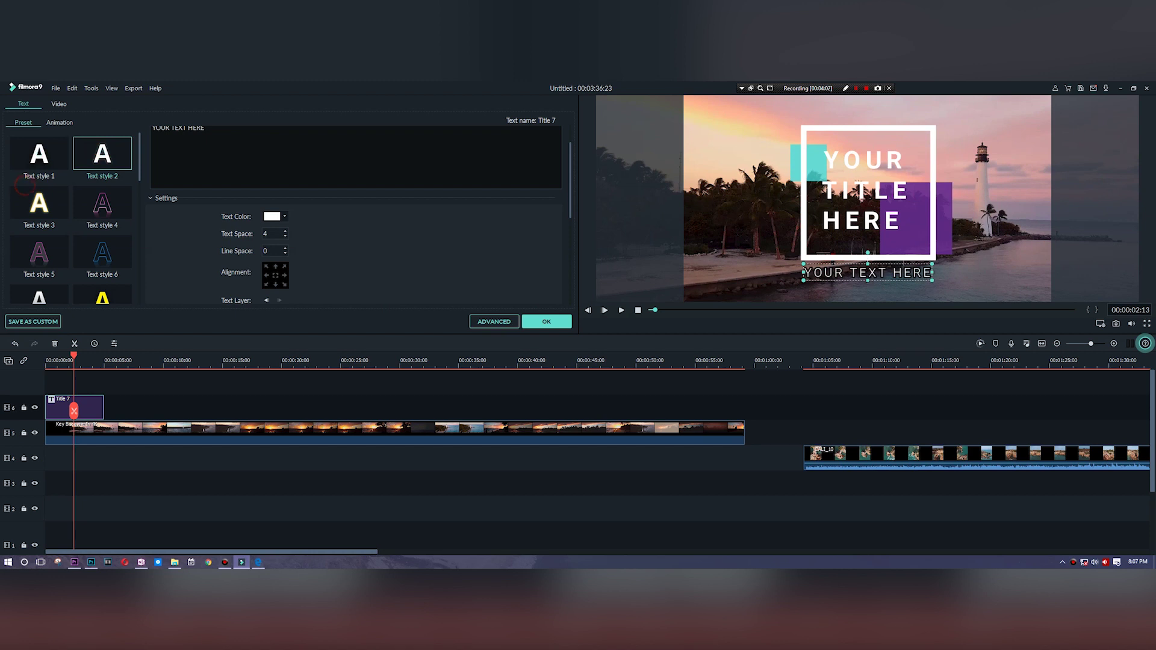
Apply Text style 1 to the title's TITLE line and insert dgfshgsfgdfhgh into its text.
left_click(866, 190)
left_click(39, 154)
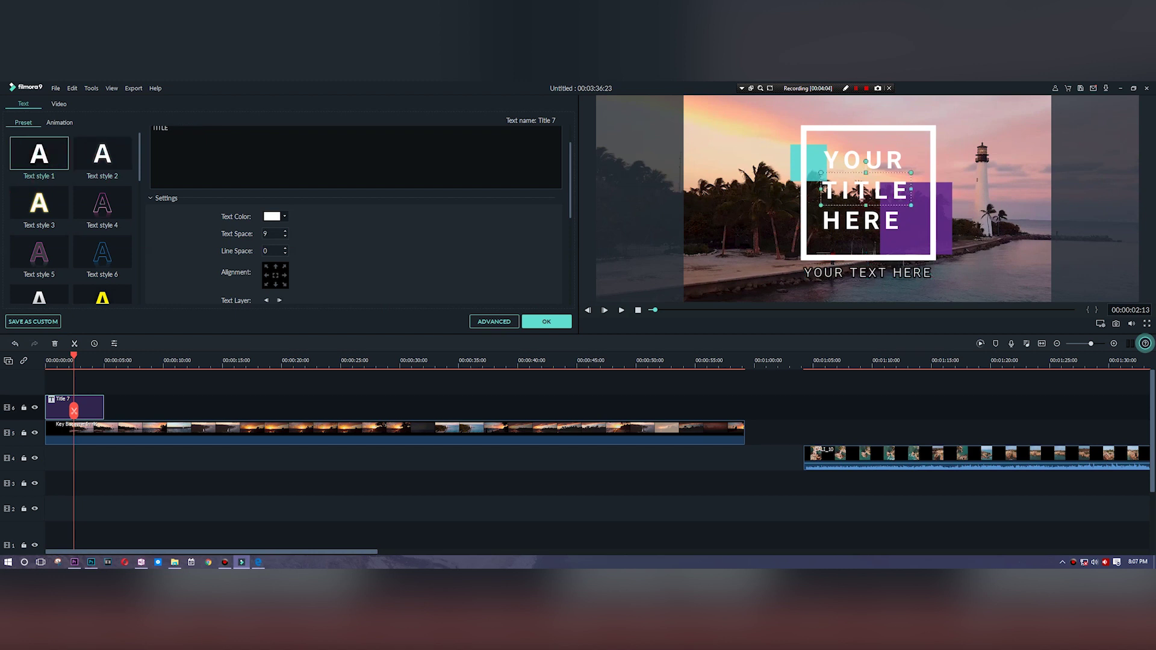
type("dgfshgsfgdfhgh")
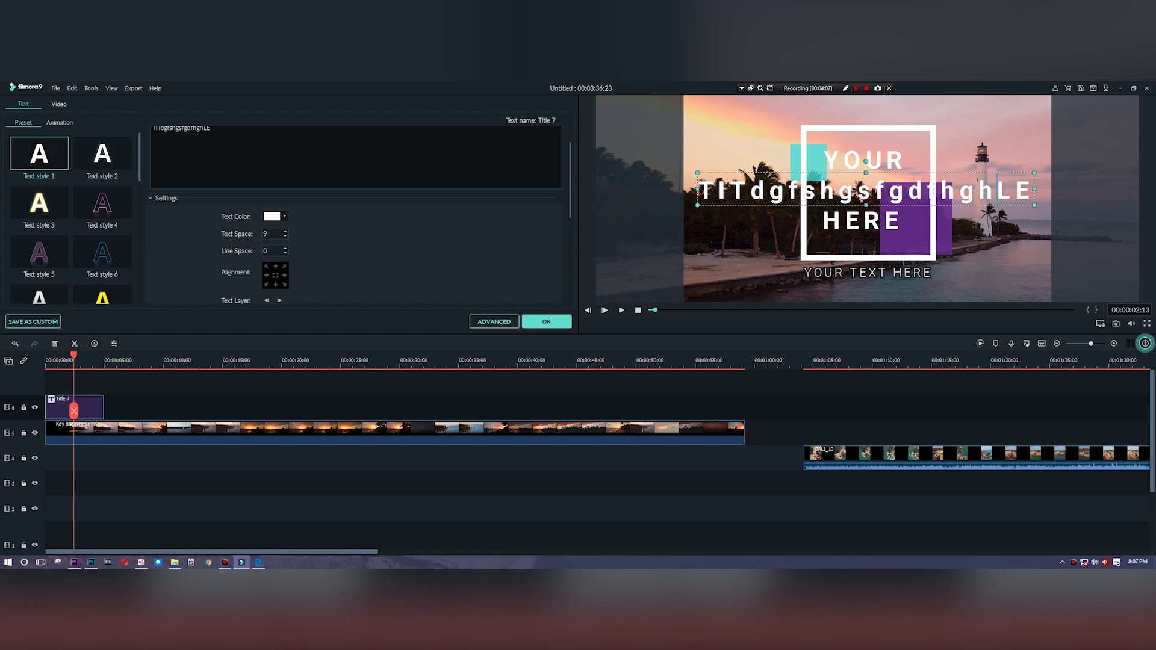
scroll(356, 217, "down", 5)
scroll(355, 217, "up", 3)
scroll(356, 217, "down", 4)
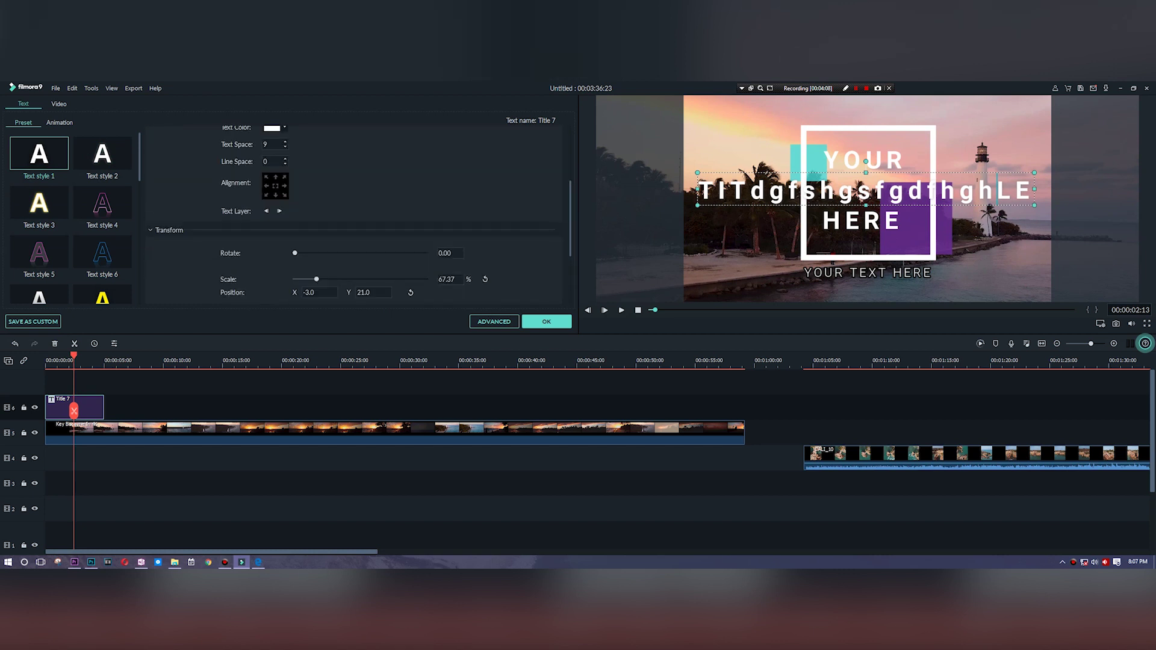
scroll(355, 217, "up", 5)
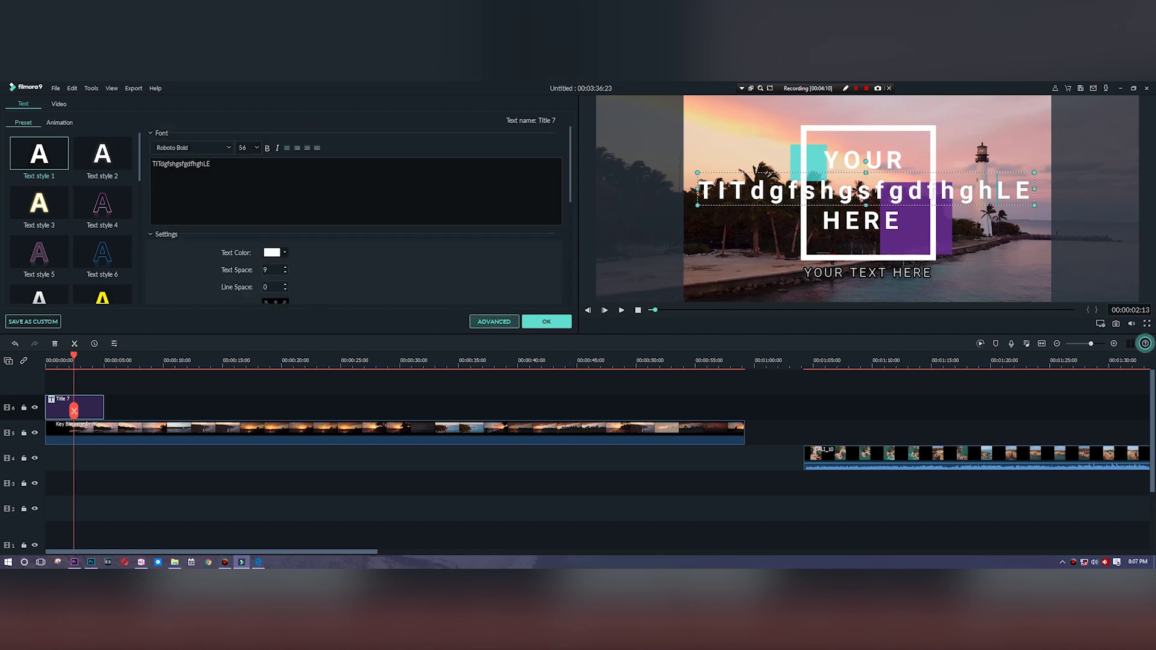
left_click(547, 322)
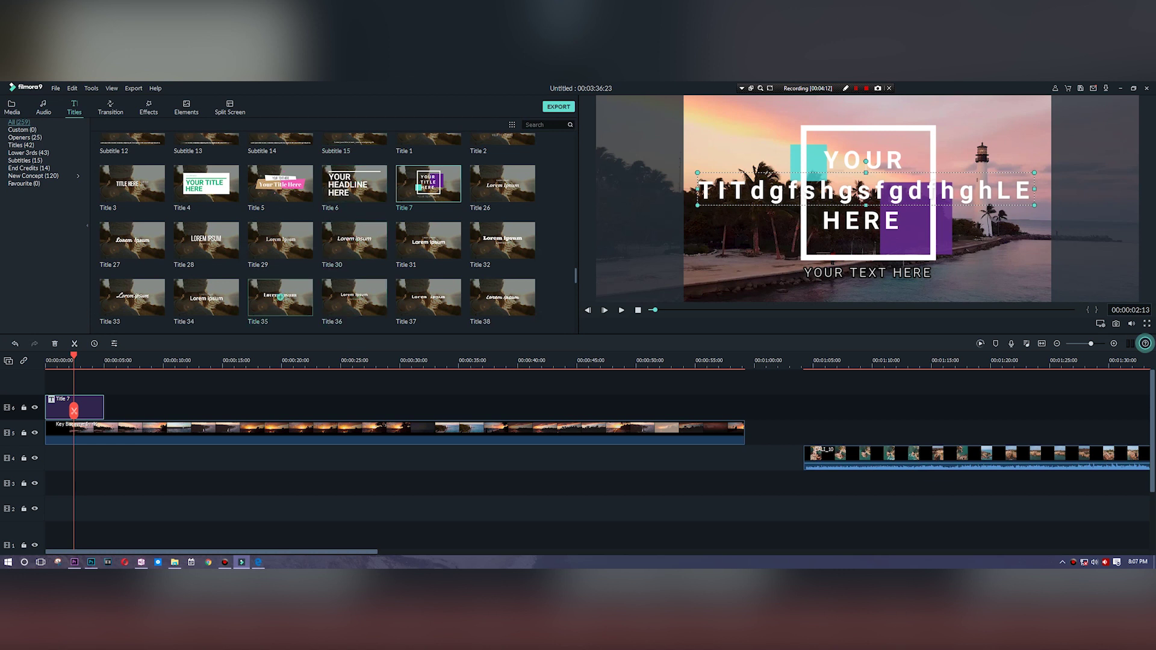
Open the transition library and move the CALI_10 clip to track 6, starting where the Key Biscayne clip ends.
scroll(280, 297, "up", 10)
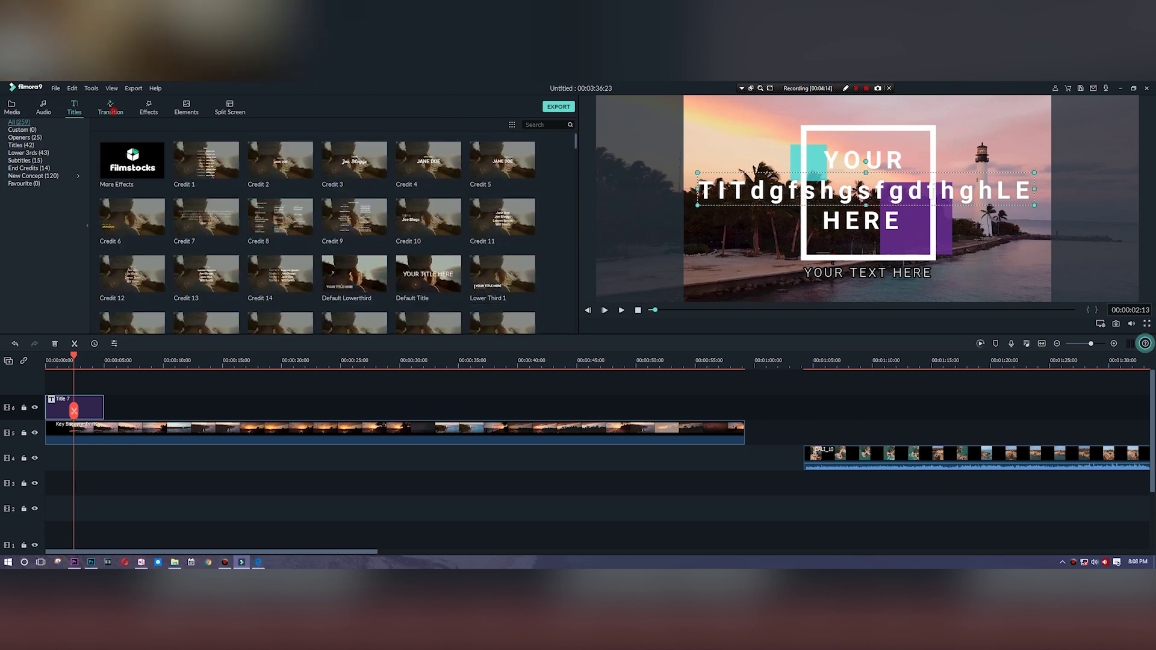
left_click(112, 108)
left_click_drag(843, 458, 783, 407)
left_click(797, 407)
left_click(797, 408)
left_click_drag(732, 361, 749, 360)
left_click(729, 360)
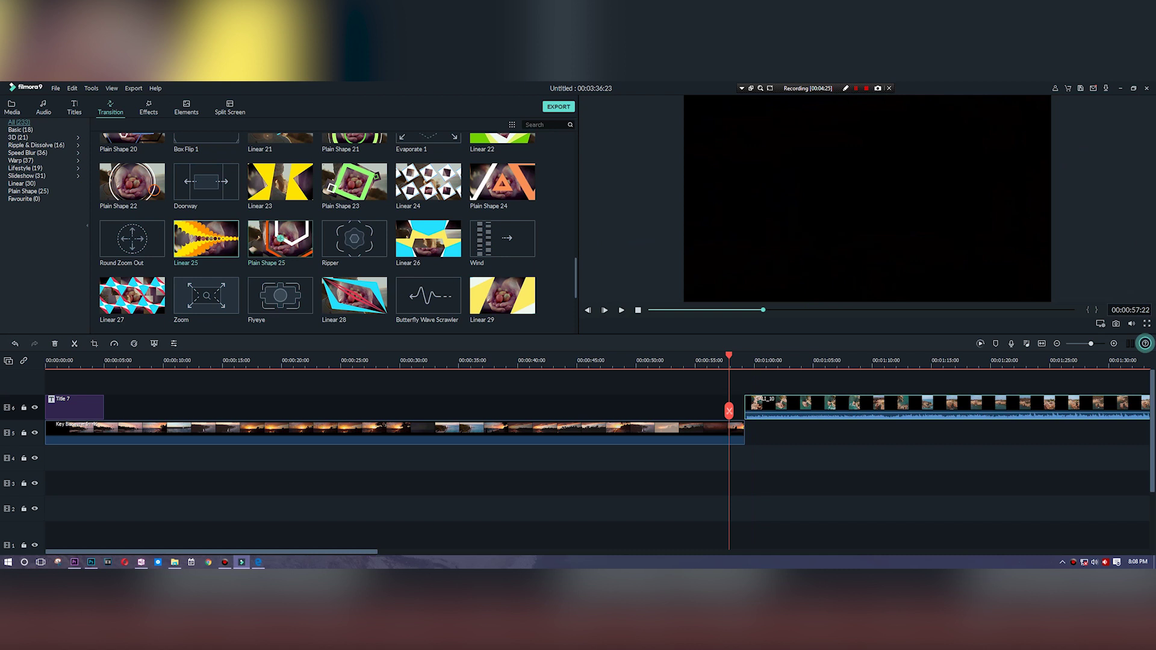
Look through the Warp, Slideshow, 3D and complete transition collections.
scroll(355, 242, "up", 5)
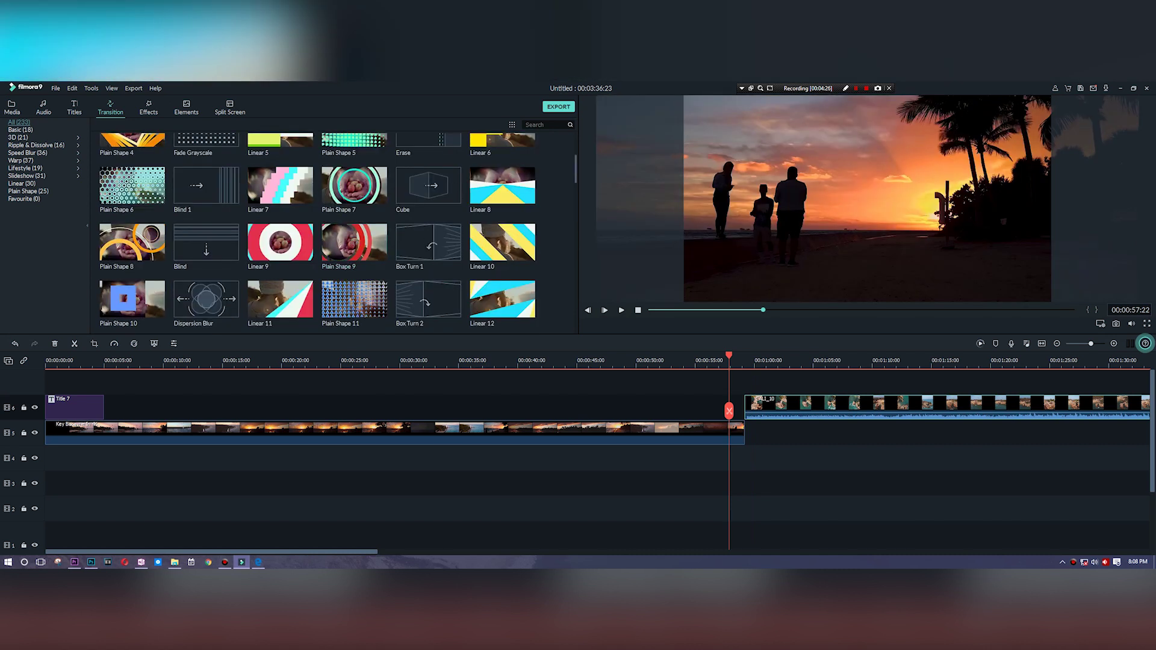
left_click(21, 160)
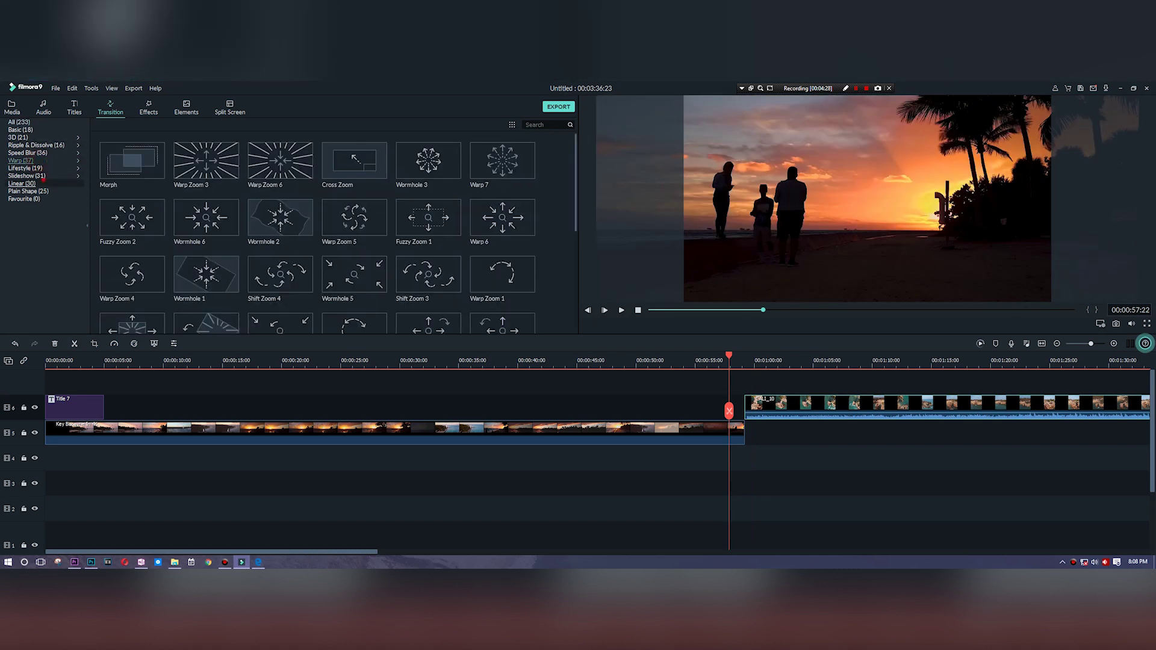
left_click(25, 176)
left_click(22, 160)
left_click(22, 137)
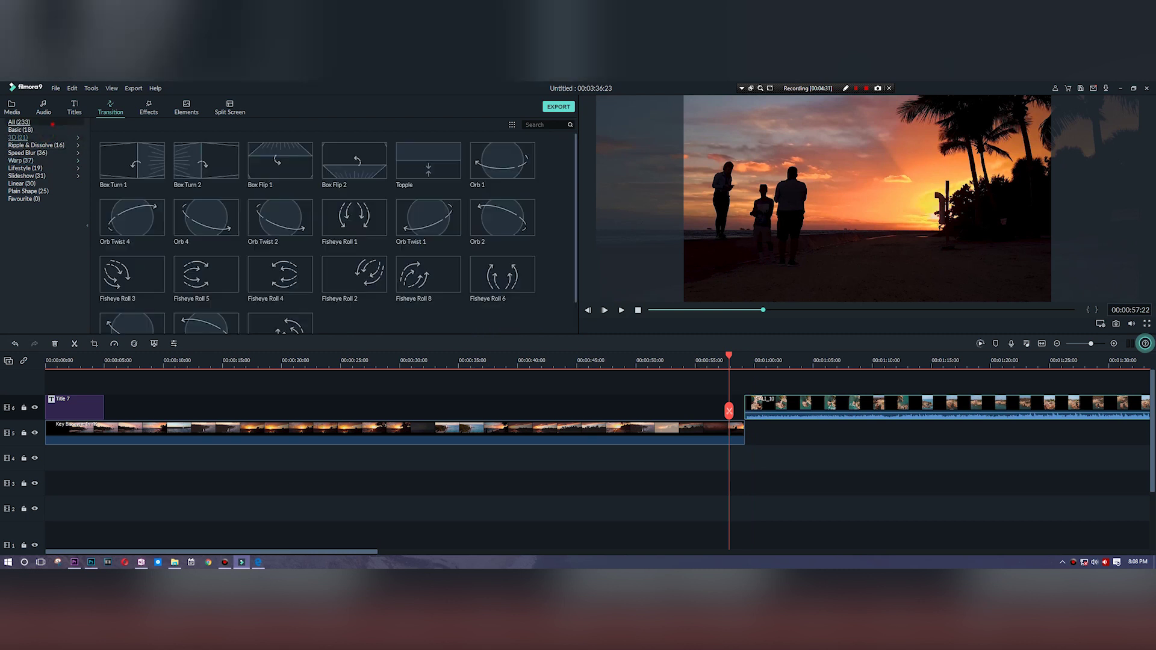
left_click(22, 122)
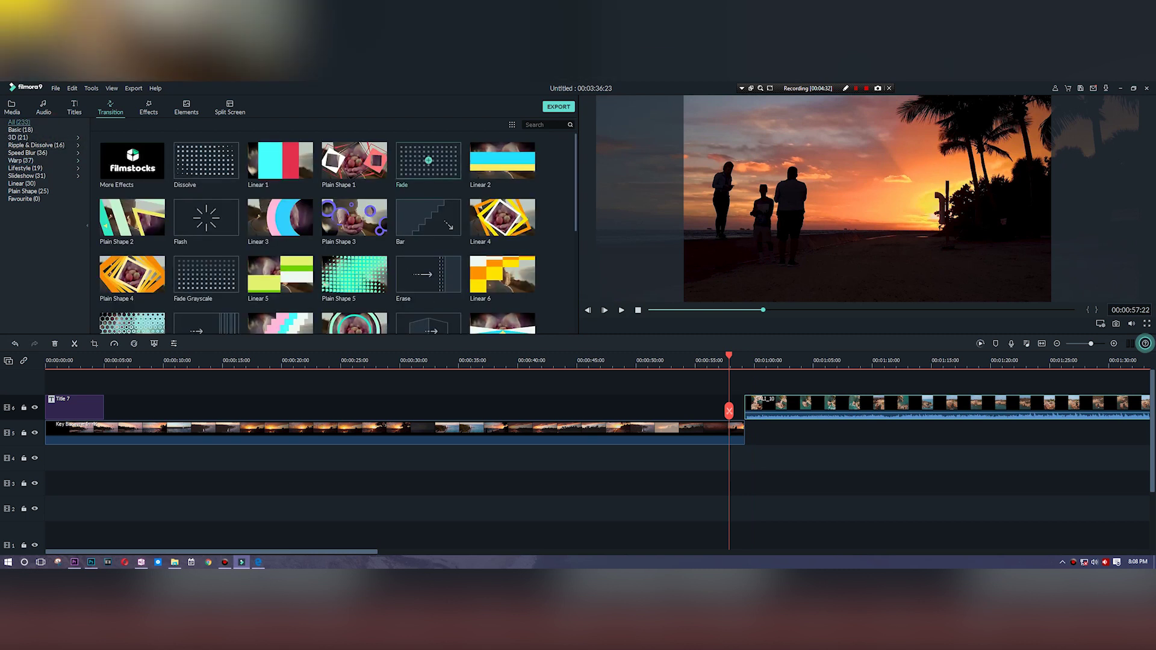
scroll(502, 213, "down", 10)
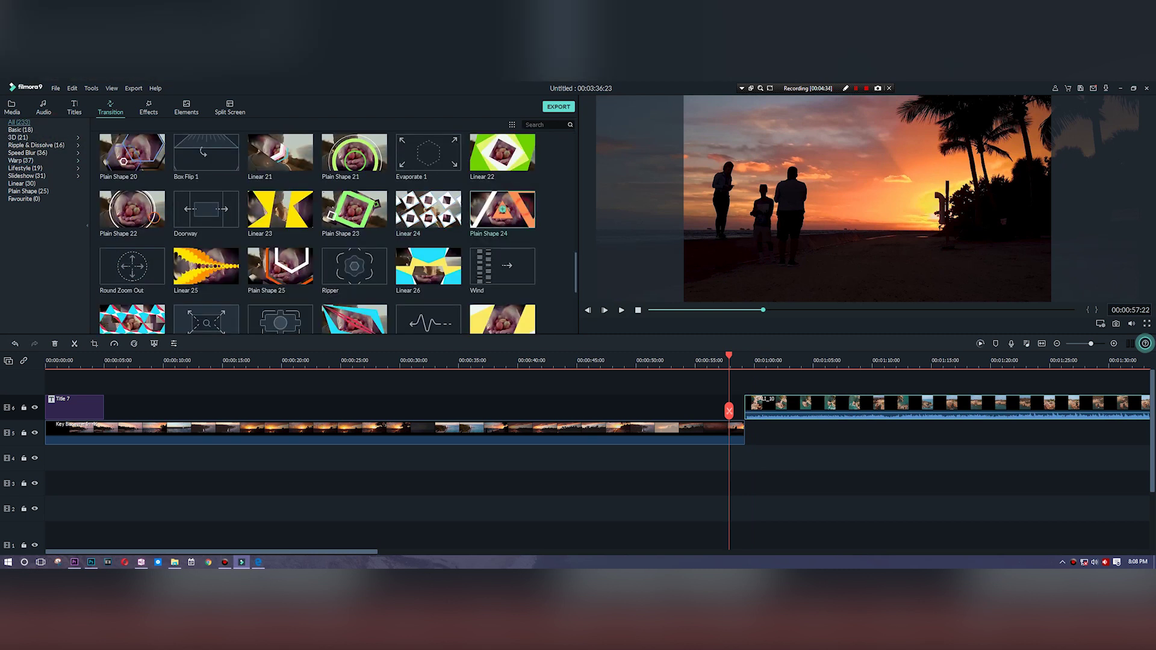
Place the CALI_10 clip directly after the Key Biscayne clip on track 5, add the Plain Shape 24 transition between them, and preview it.
left_click(503, 209)
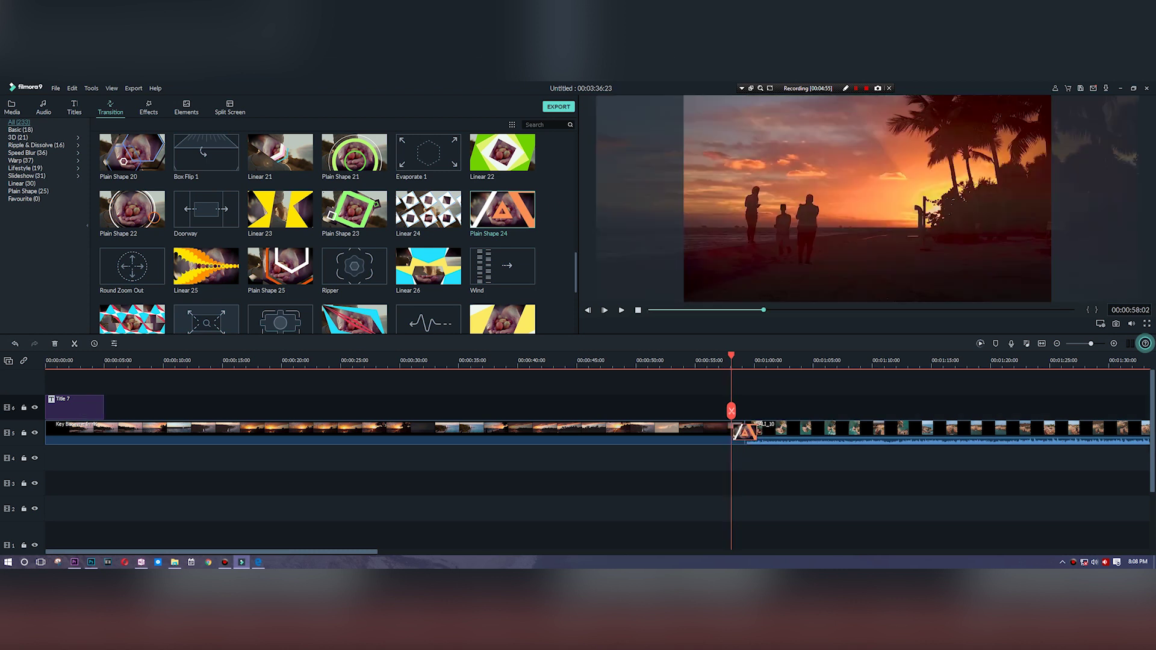
key("space")
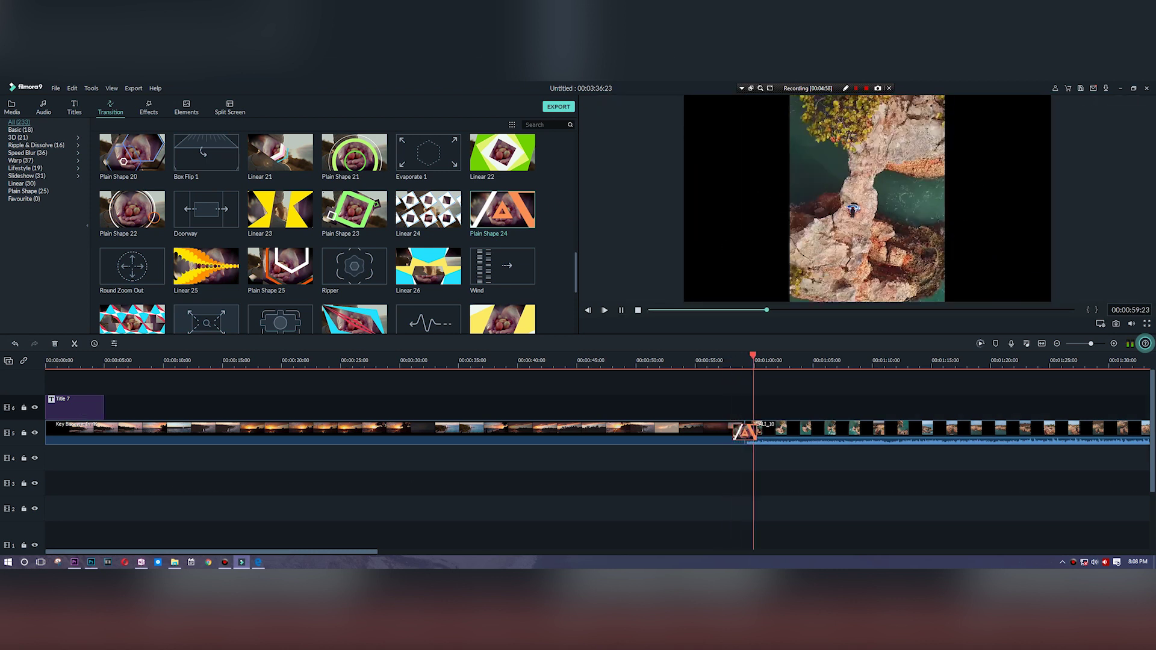
left_click(735, 361)
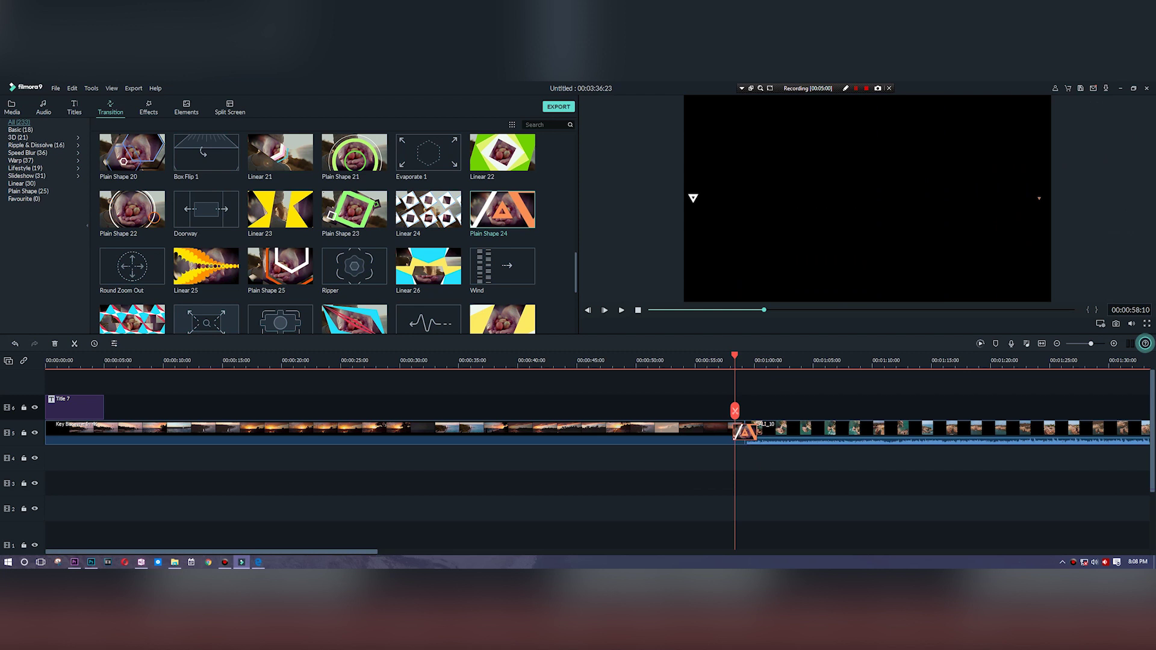
key("space")
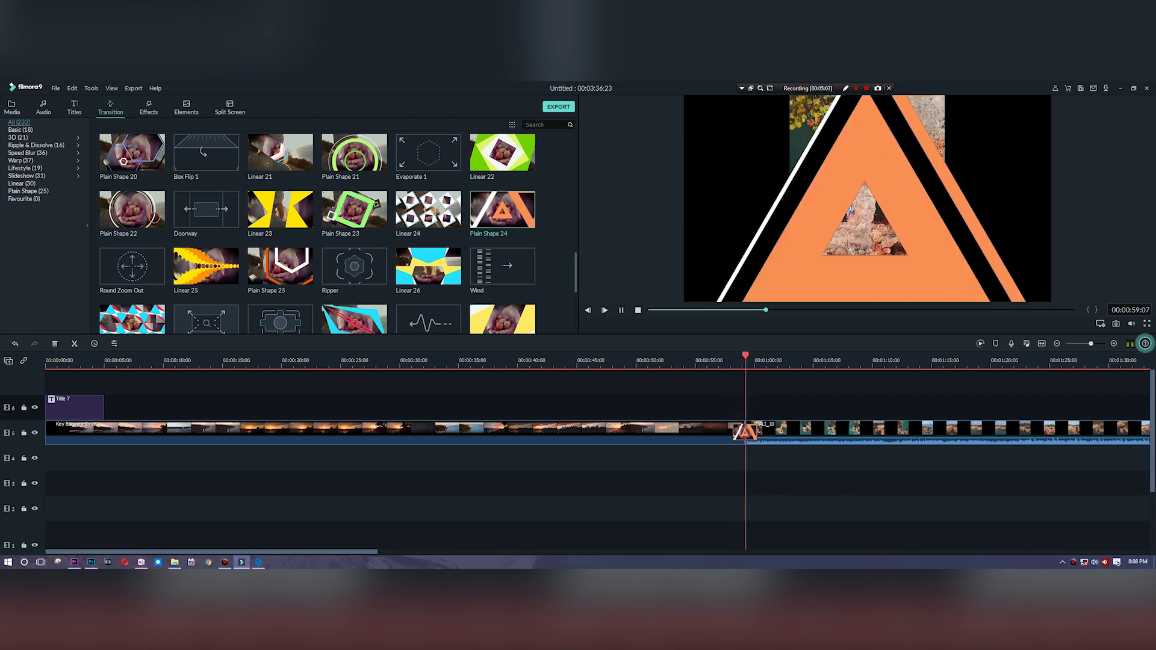
Replace the Plain Shape 24 transition between the two clips with the Speed Blur transition listed directly below Cross Roll 1.
scroll(335, 232, "up", 5)
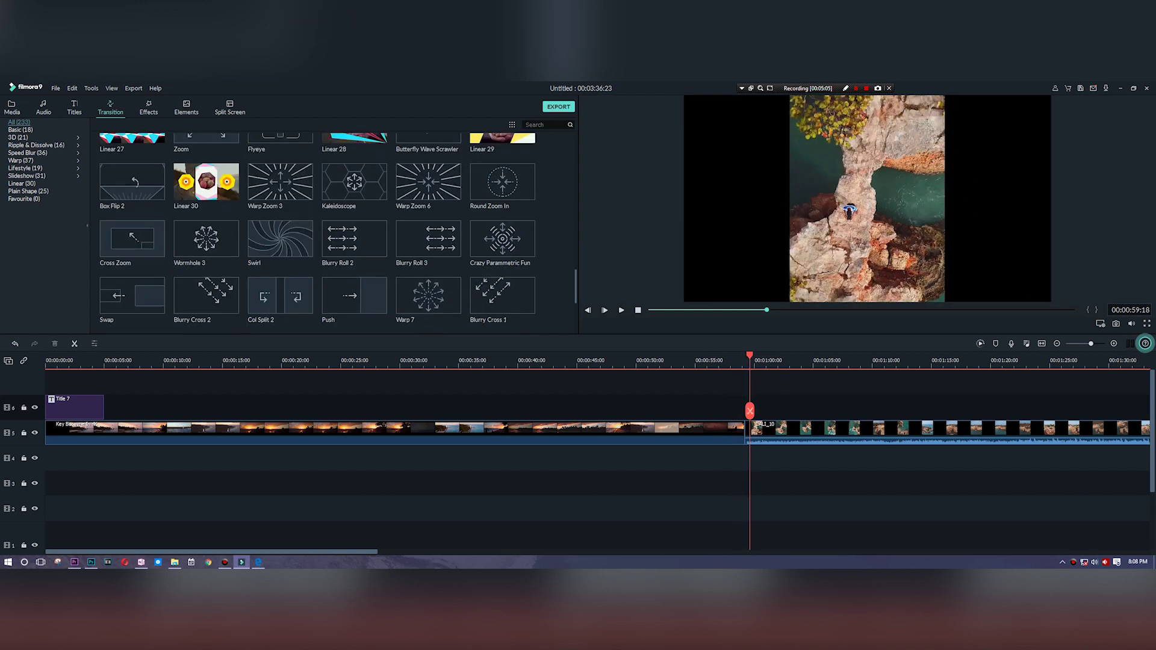
scroll(206, 162, "up", 5)
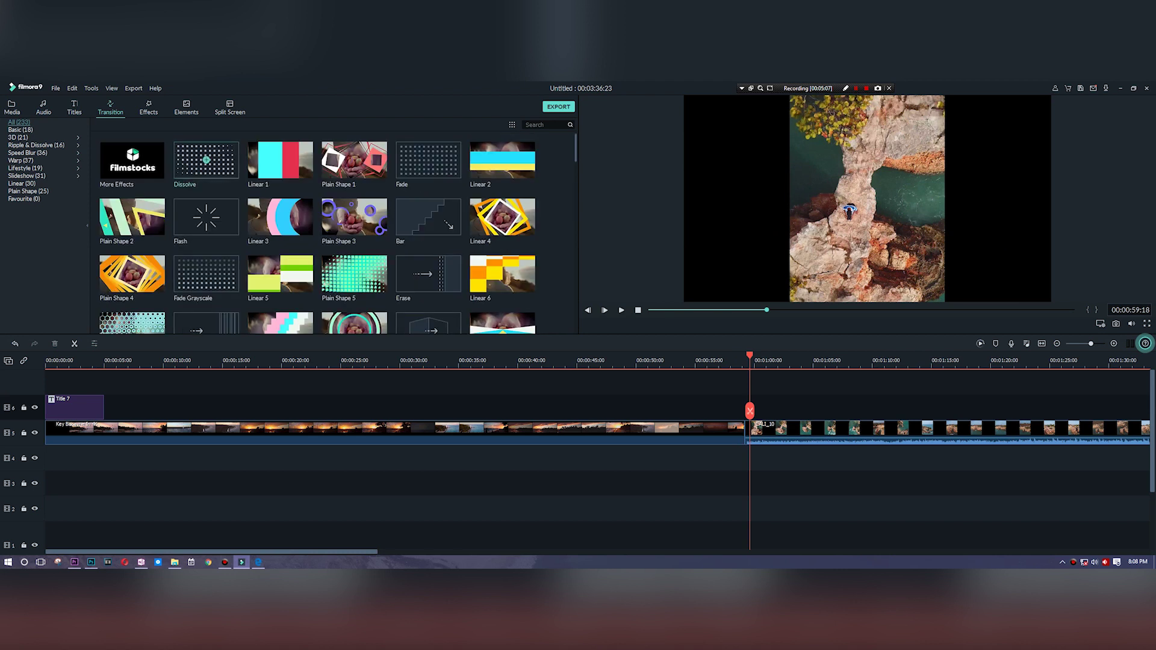
left_click(26, 169)
left_click(28, 153)
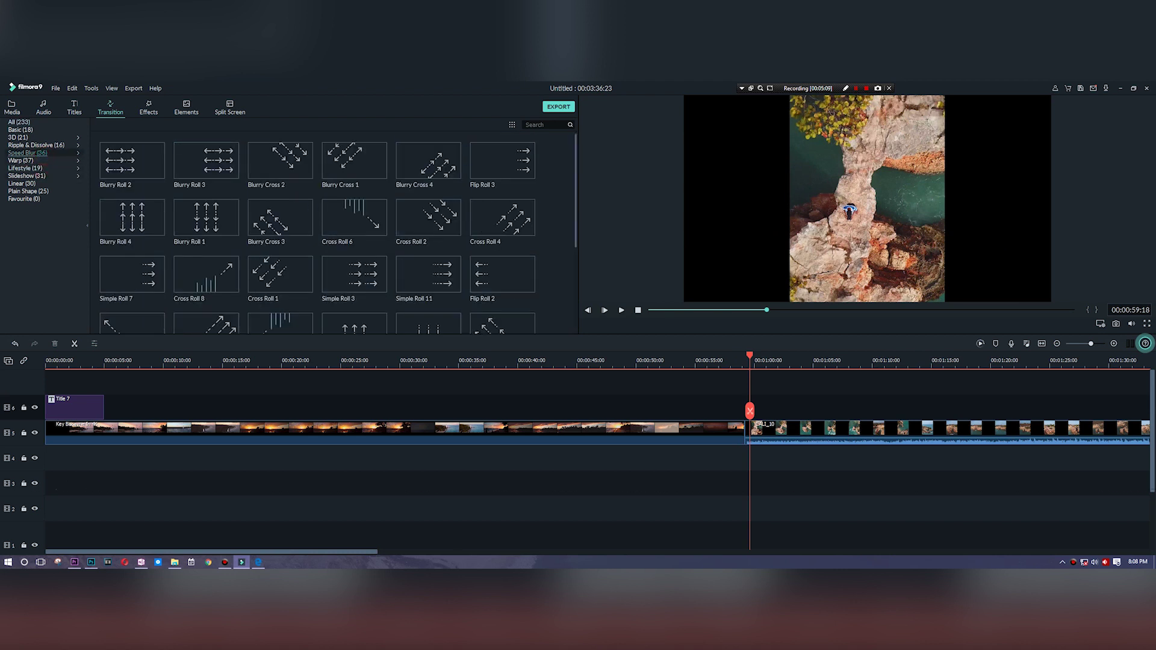
left_click(30, 145)
left_click(17, 137)
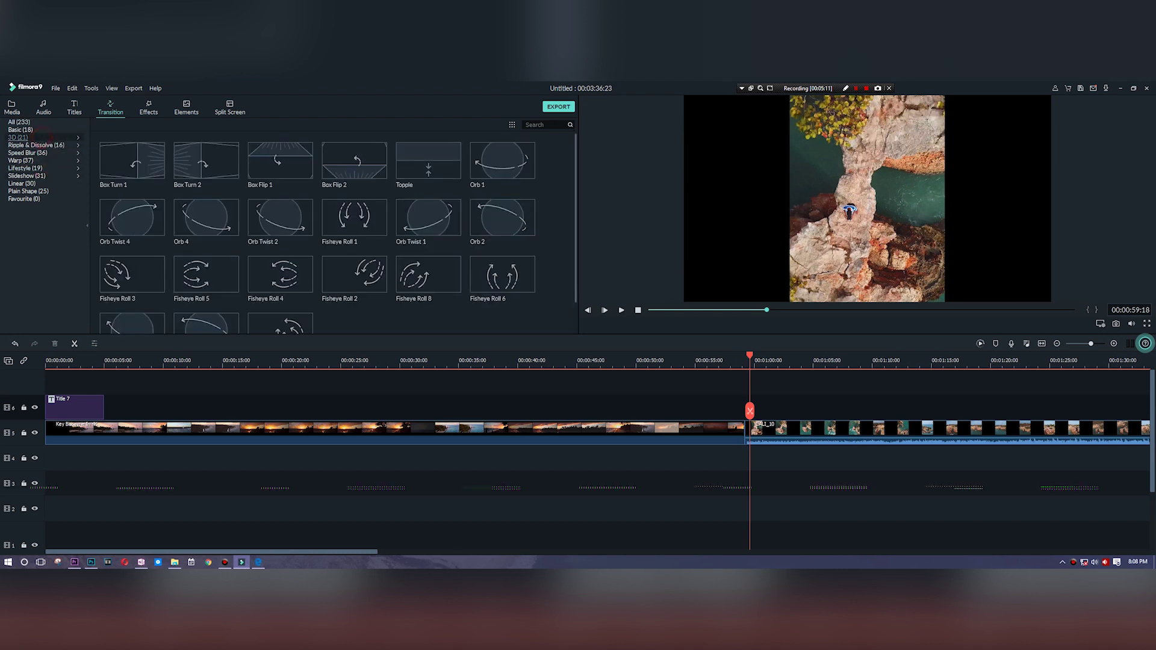
left_click(28, 153)
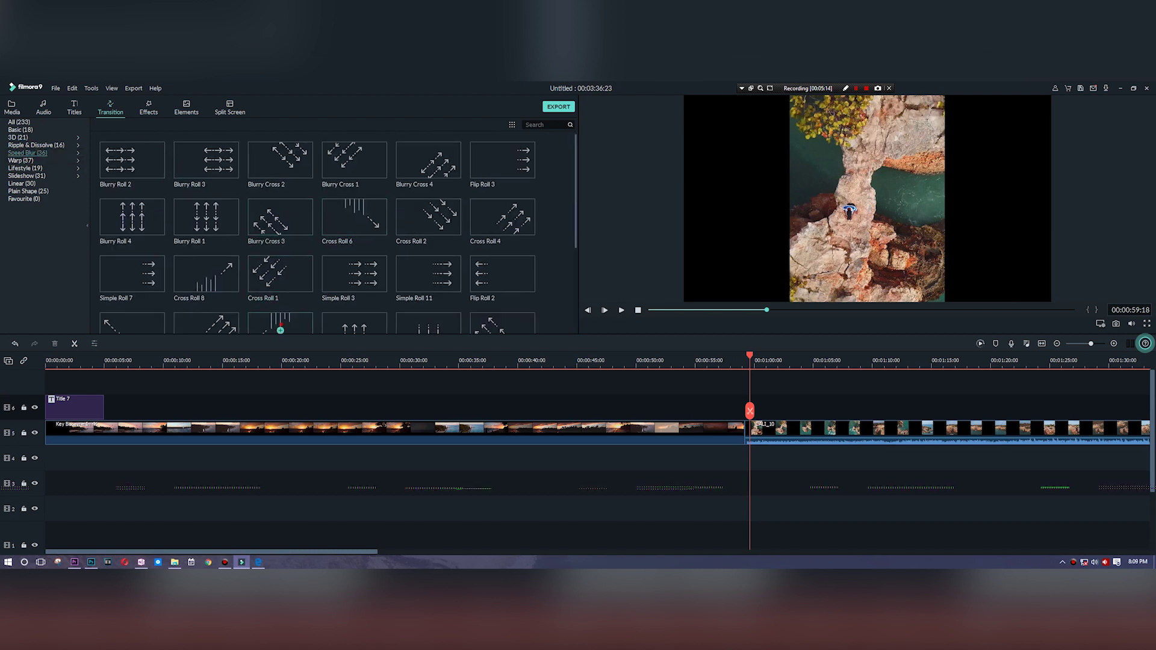
left_click_drag(280, 330, 745, 431)
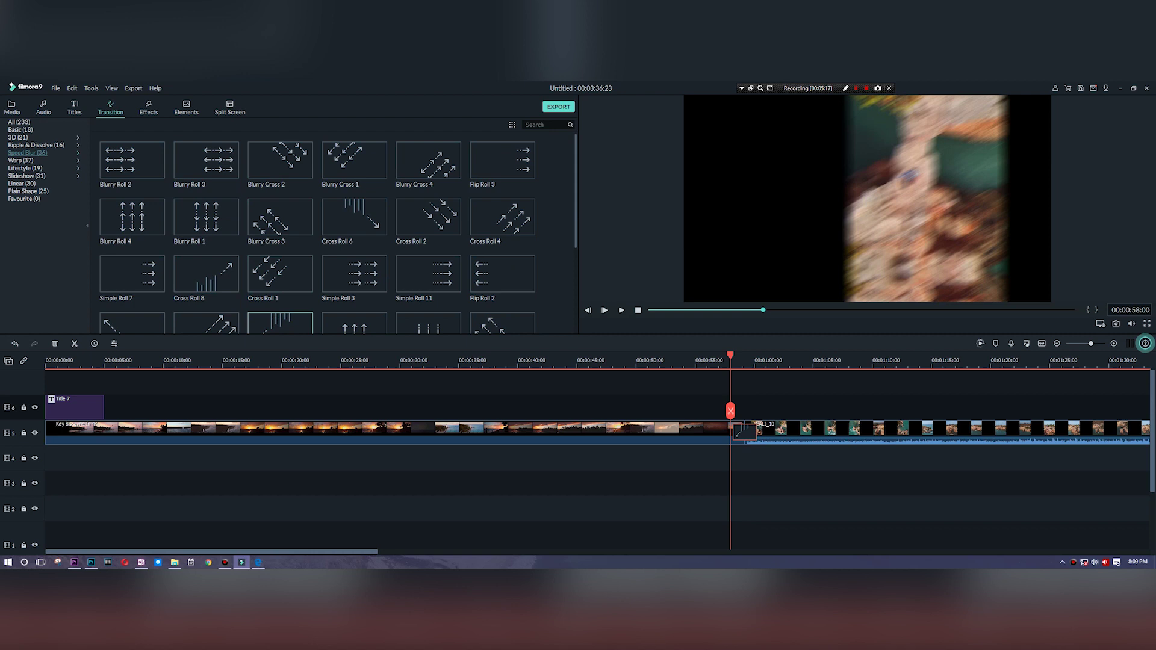
Play back the new transition between the Key Biscayne and CALI_10 clips.
key("space")
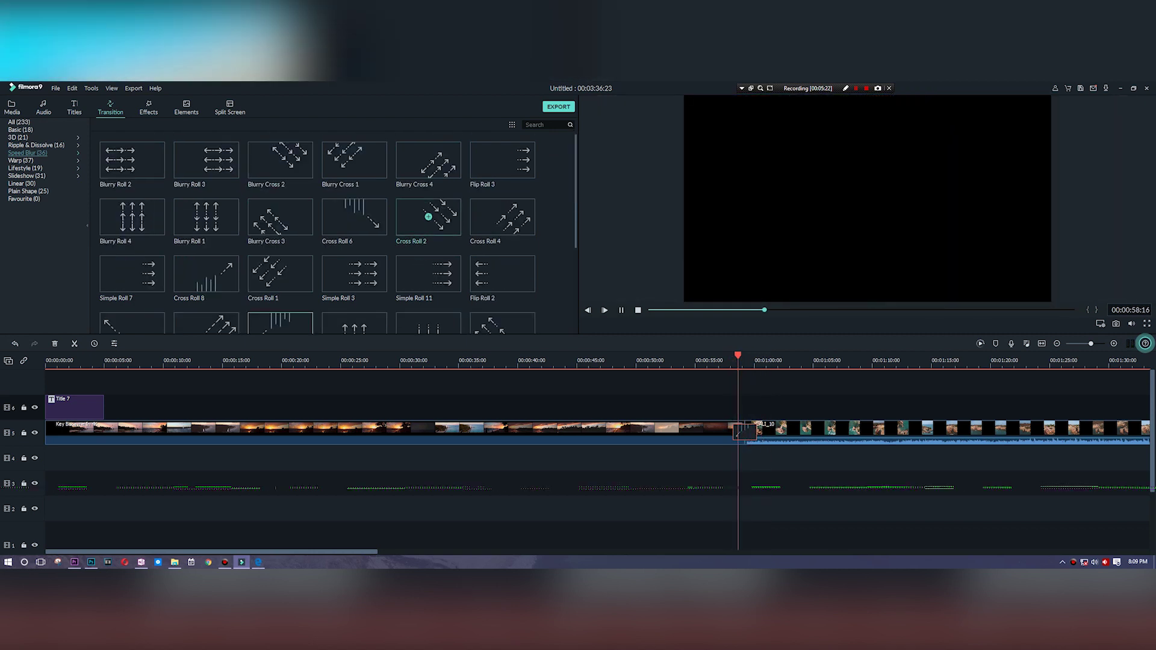
scroll(551, 386, "down", 1)
left_click(551, 363)
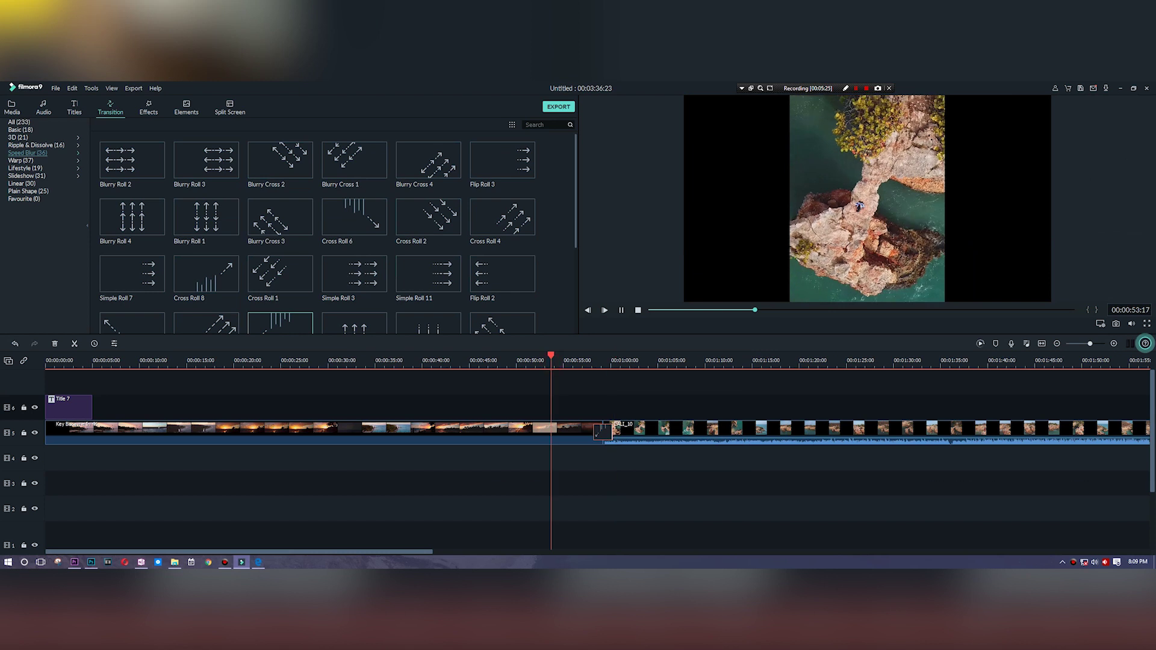
Try the Arizona filter above the Key Biscayne clip at about 32 seconds and delete it from the timeline.
left_click(149, 109)
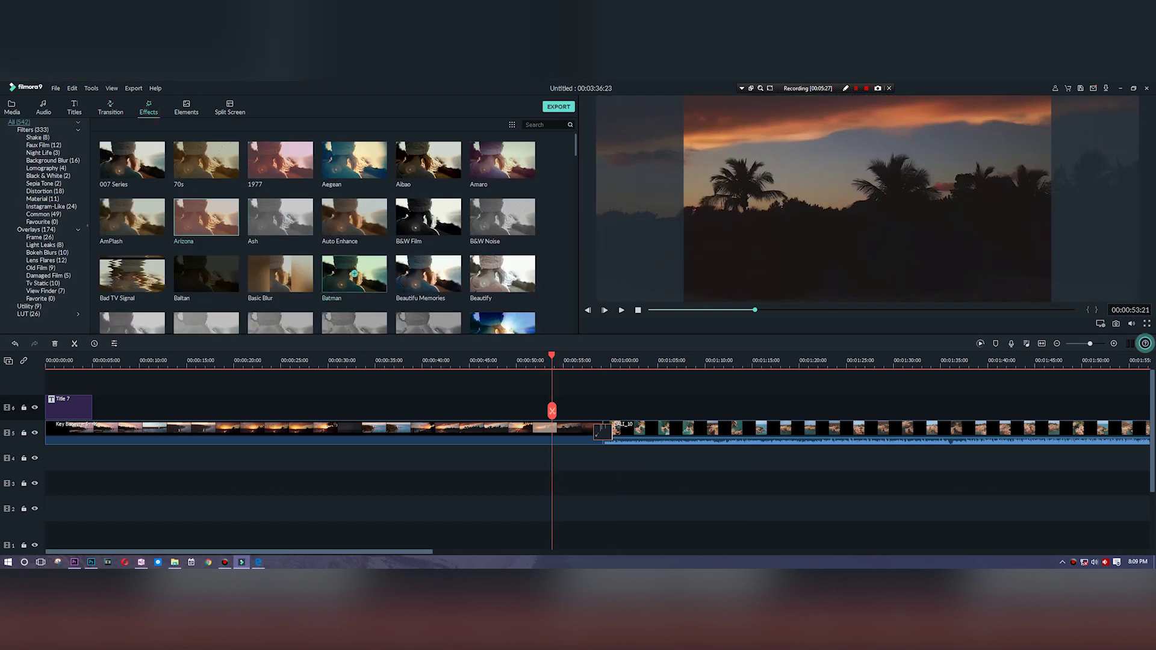
left_click(380, 361)
left_click(304, 360)
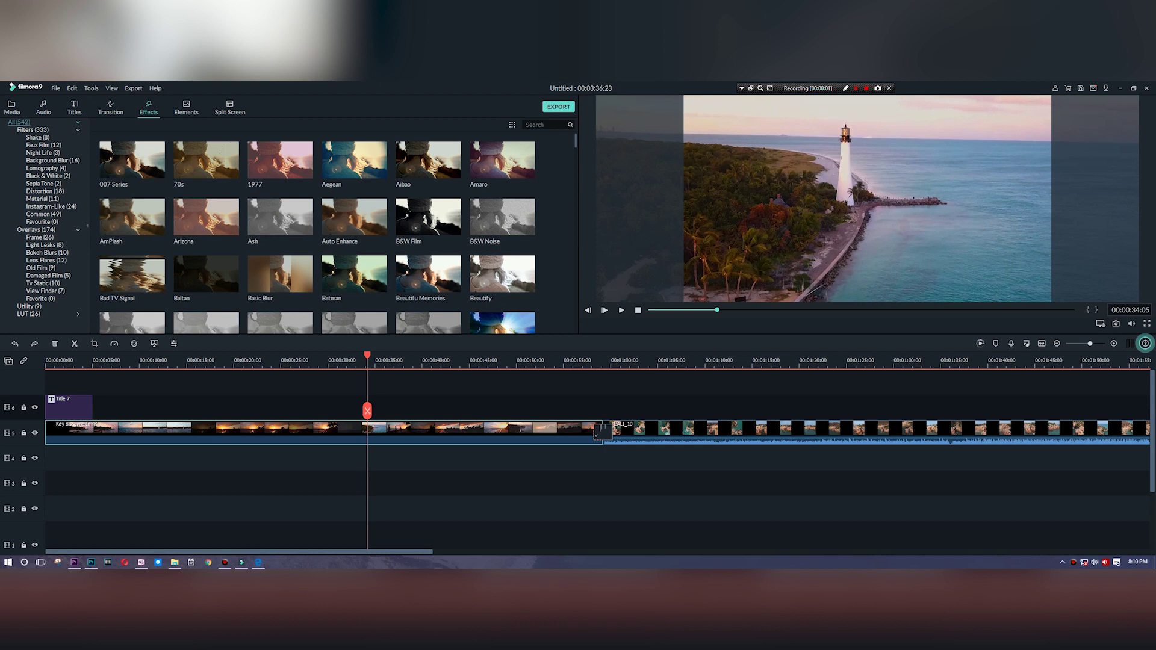
left_click(353, 361)
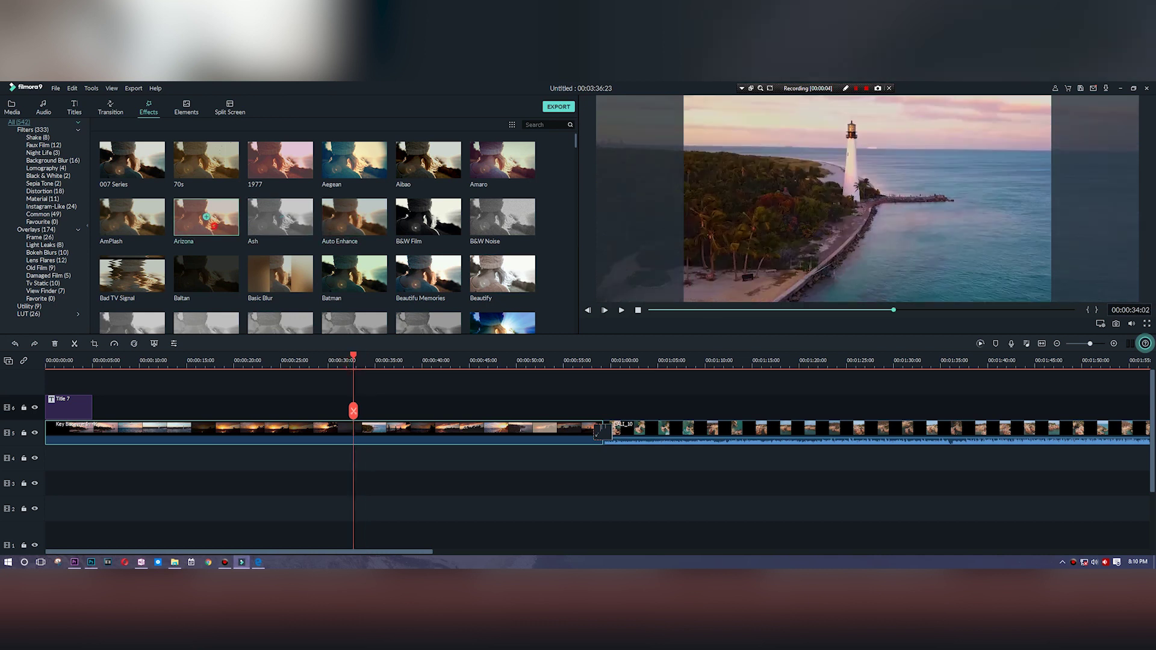
left_click_drag(206, 217, 368, 409)
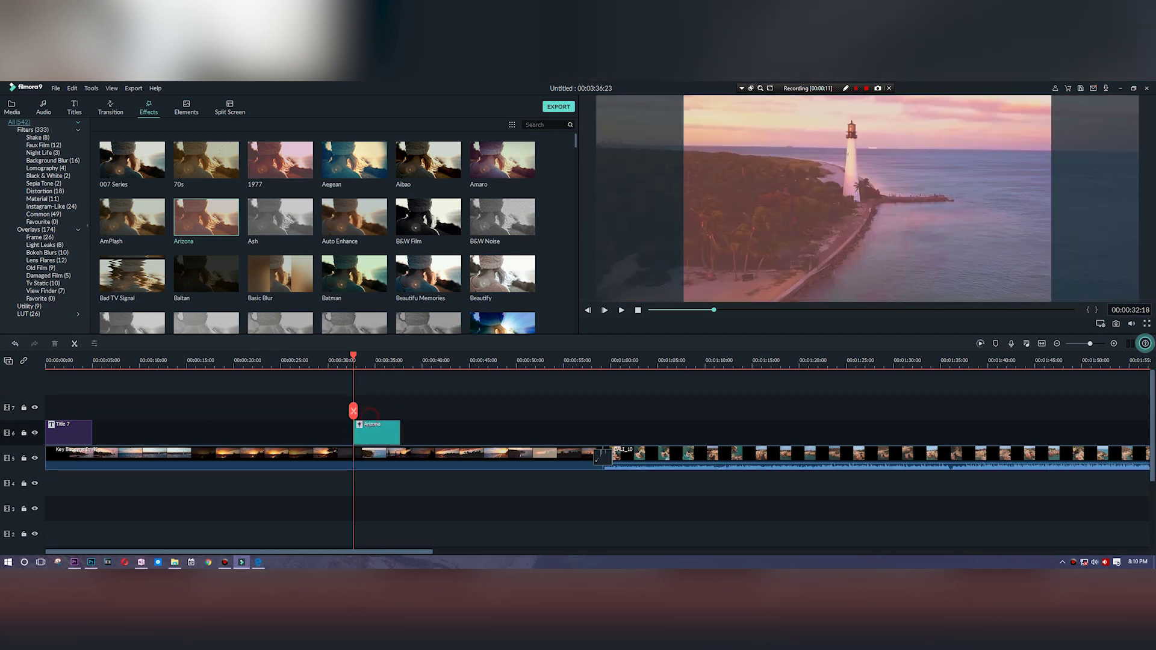
left_click(373, 431)
key("Delete")
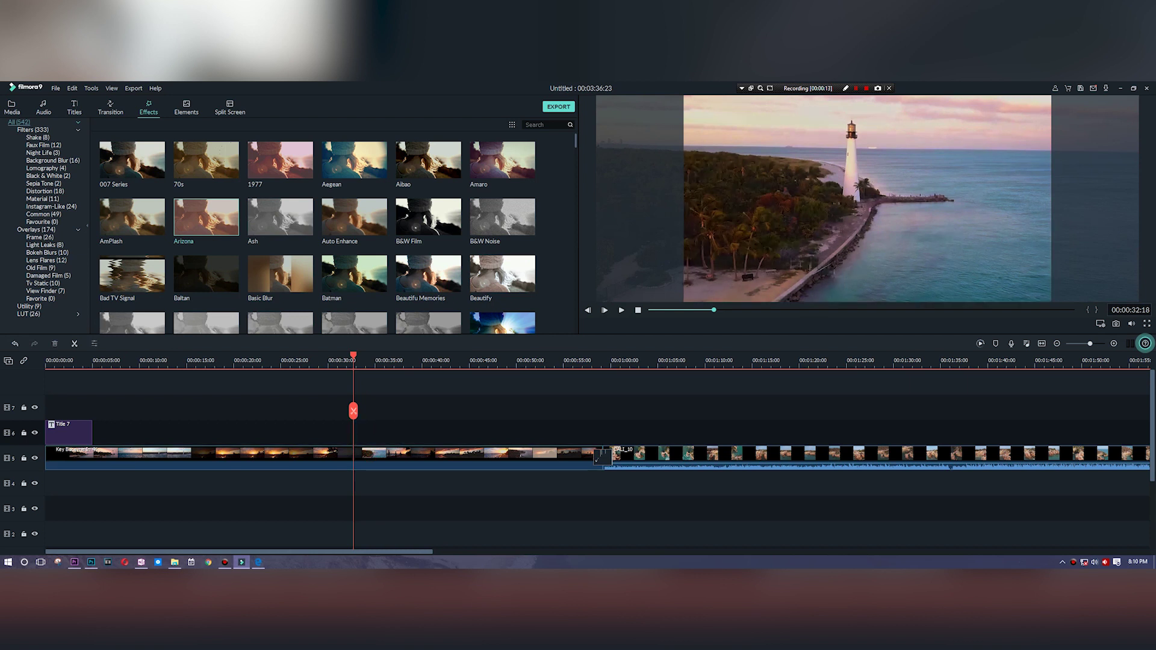
Add the Arizona filter on track 6 at about 36 seconds, open its settings, and extend it to about 1:13 over both clips.
left_click_drag(201, 215, 409, 432)
left_click(409, 433)
double_click(432, 429)
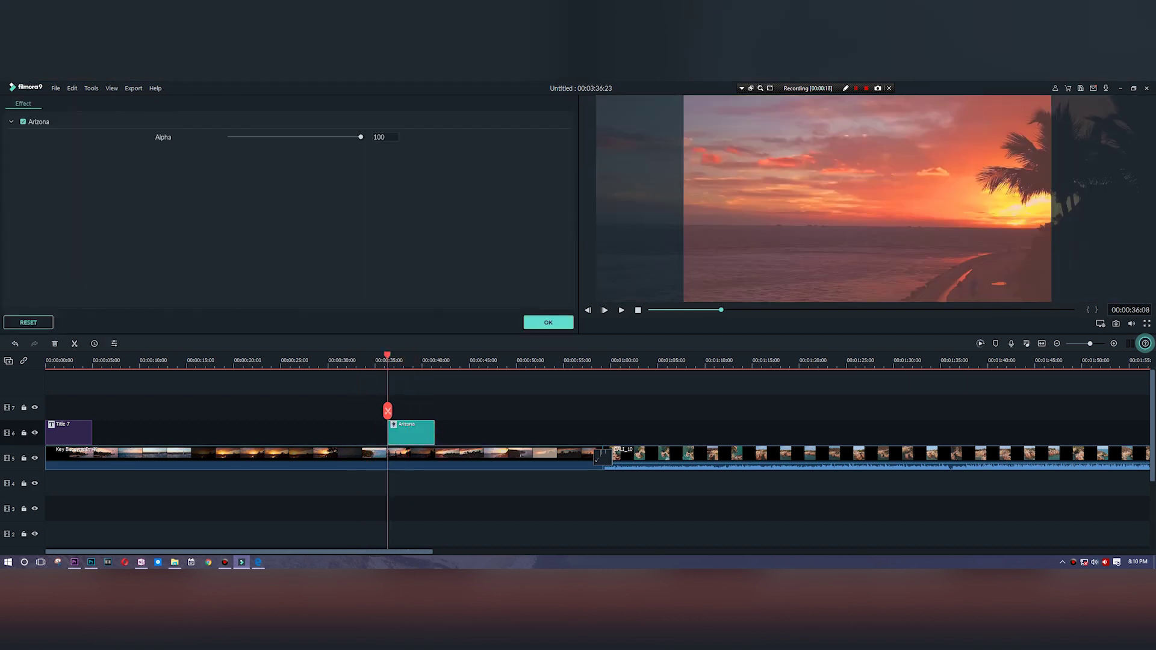
left_click_drag(434, 432, 732, 432)
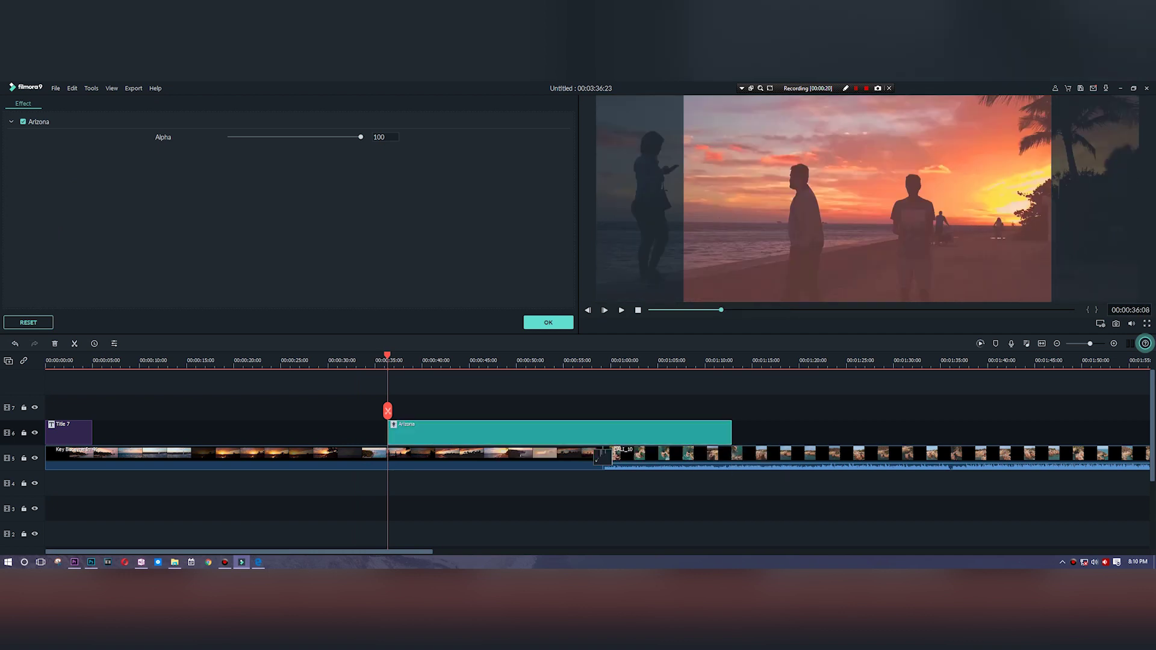
Check the Arizona filter at two points of the Key Biscayne clip and remove the filter from the timeline.
left_click(477, 360)
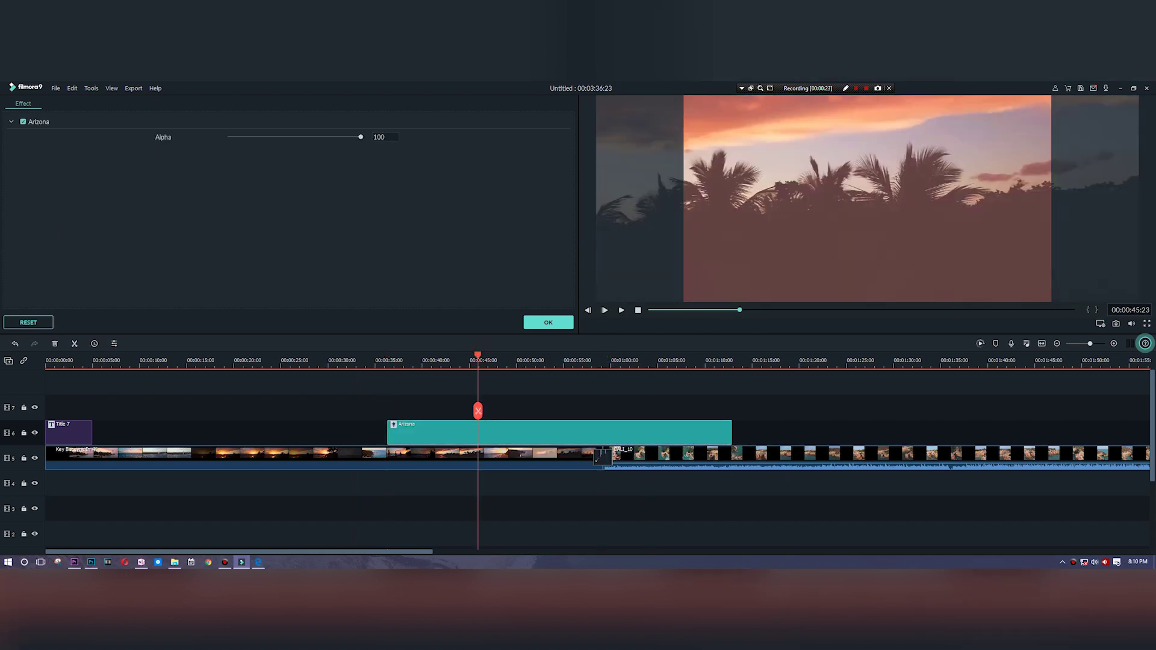
left_click(412, 360)
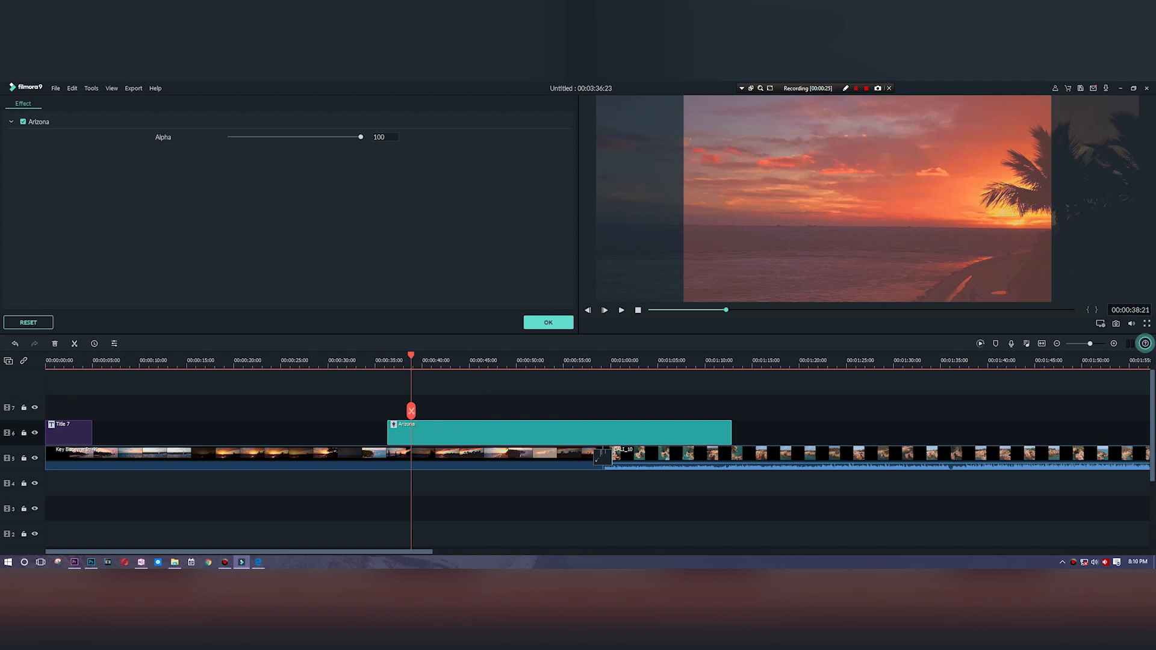
left_click(556, 322)
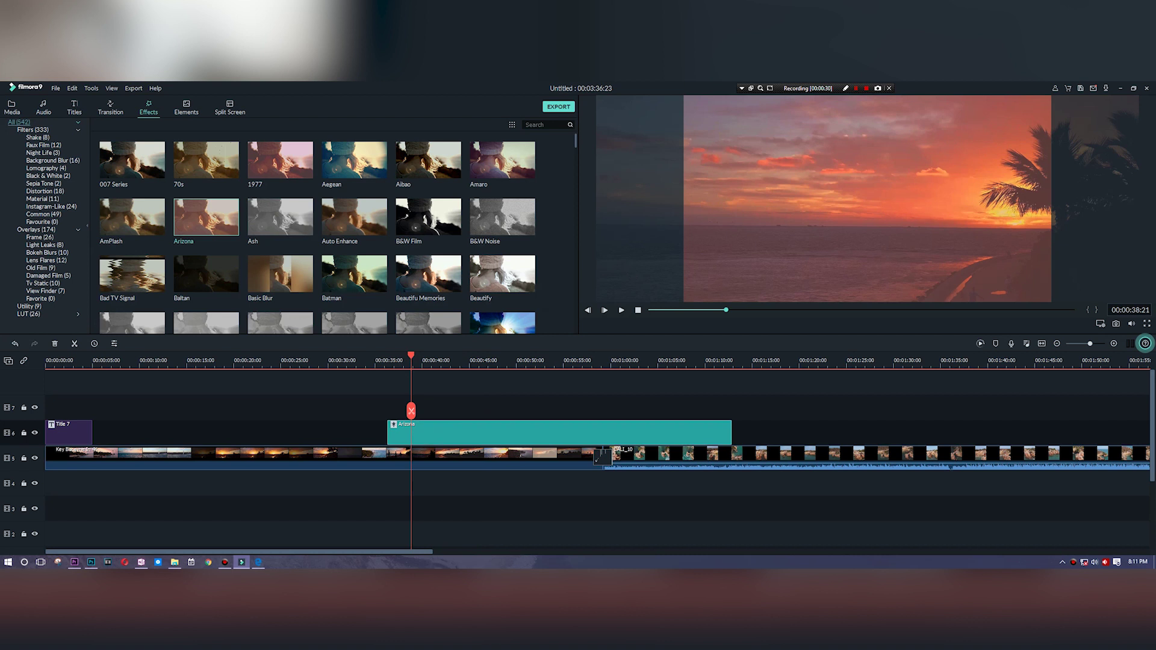
key("Delete")
Look through the complete element library, including the pet, tutorial and web elements.
left_click(186, 103)
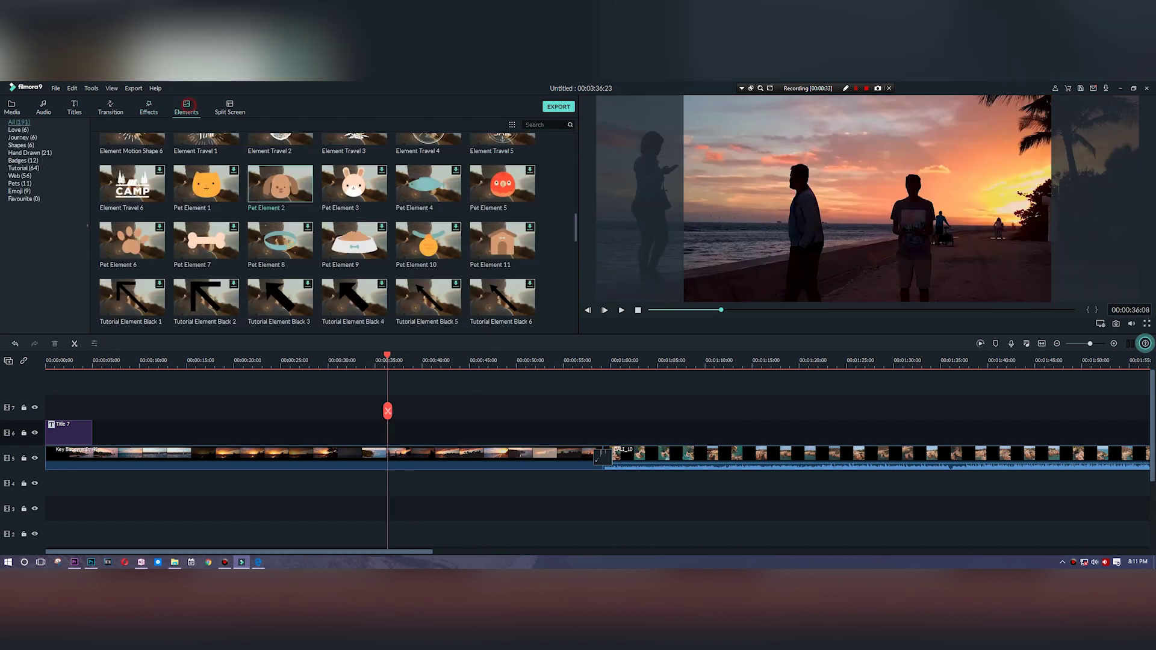
scroll(279, 221, "up", 9)
scroll(281, 220, "down", 18)
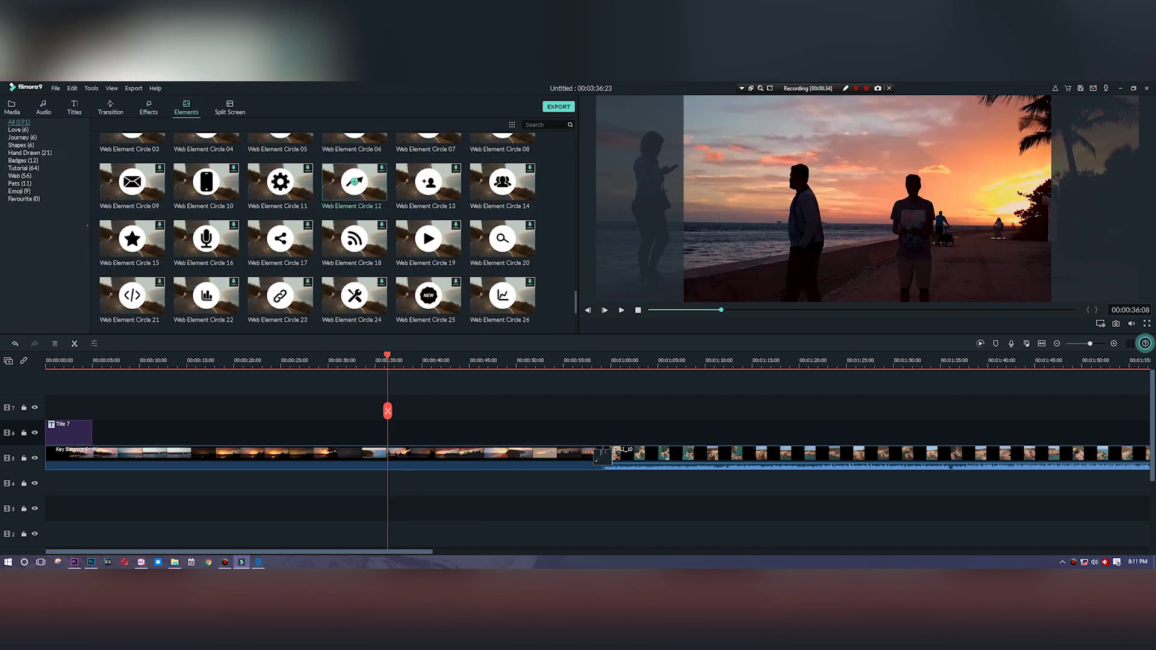
scroll(337, 193, "up", 11)
scroll(337, 217, "down", 15)
scroll(354, 235, "up", 20)
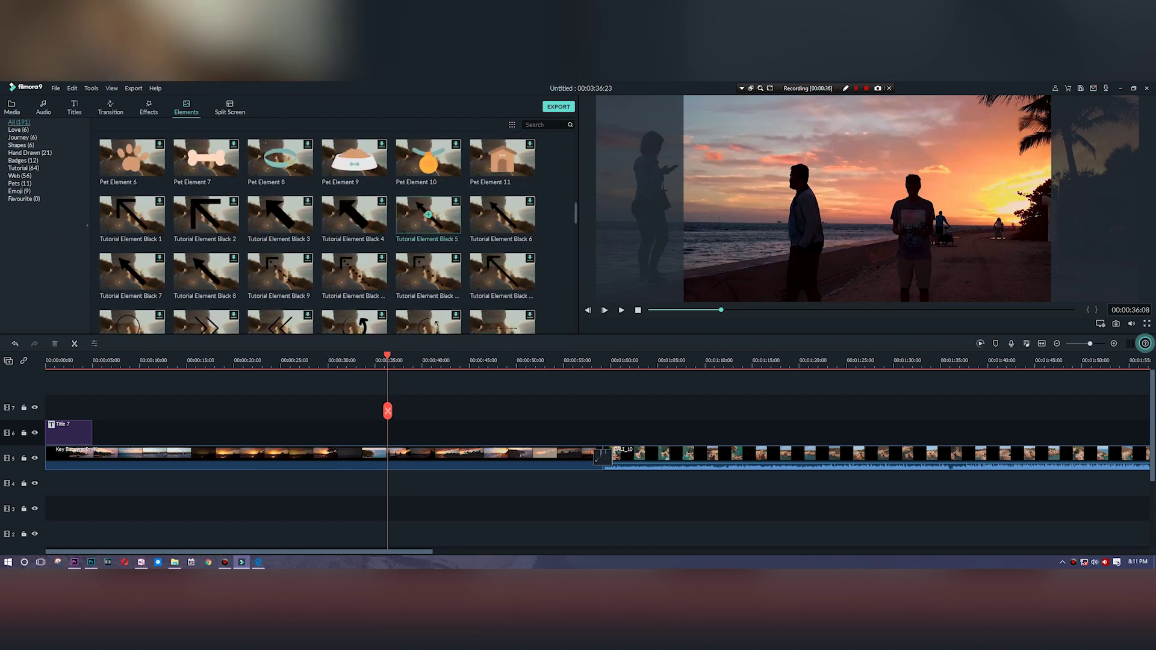
scroll(354, 241, "down", 14)
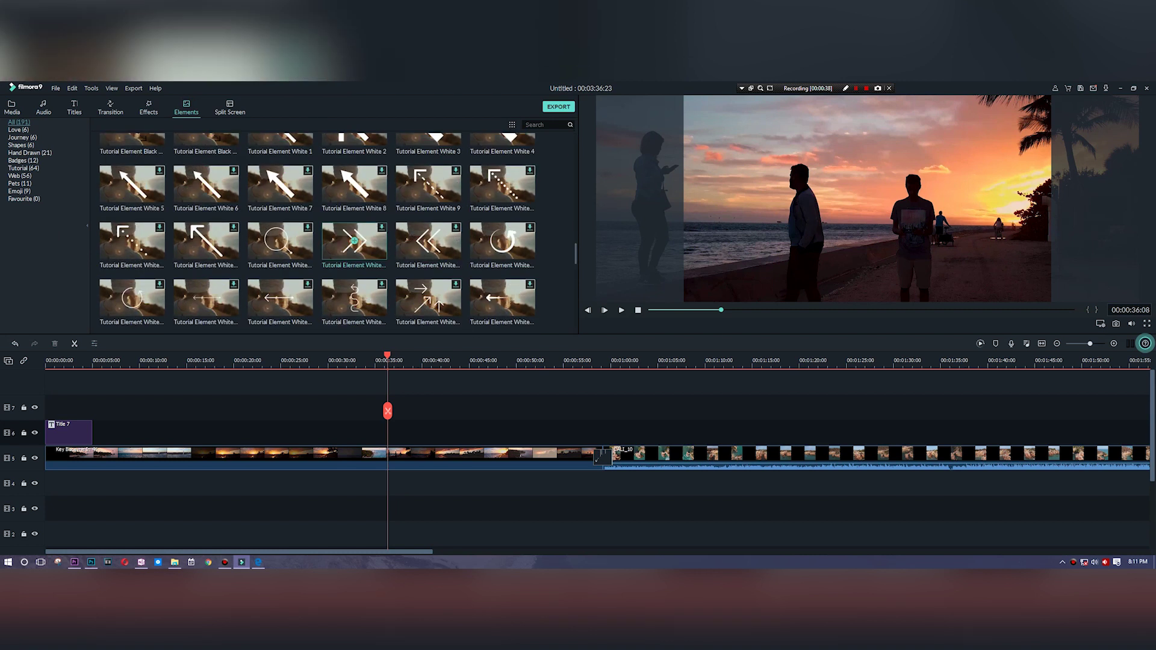
scroll(354, 241, "down", 5)
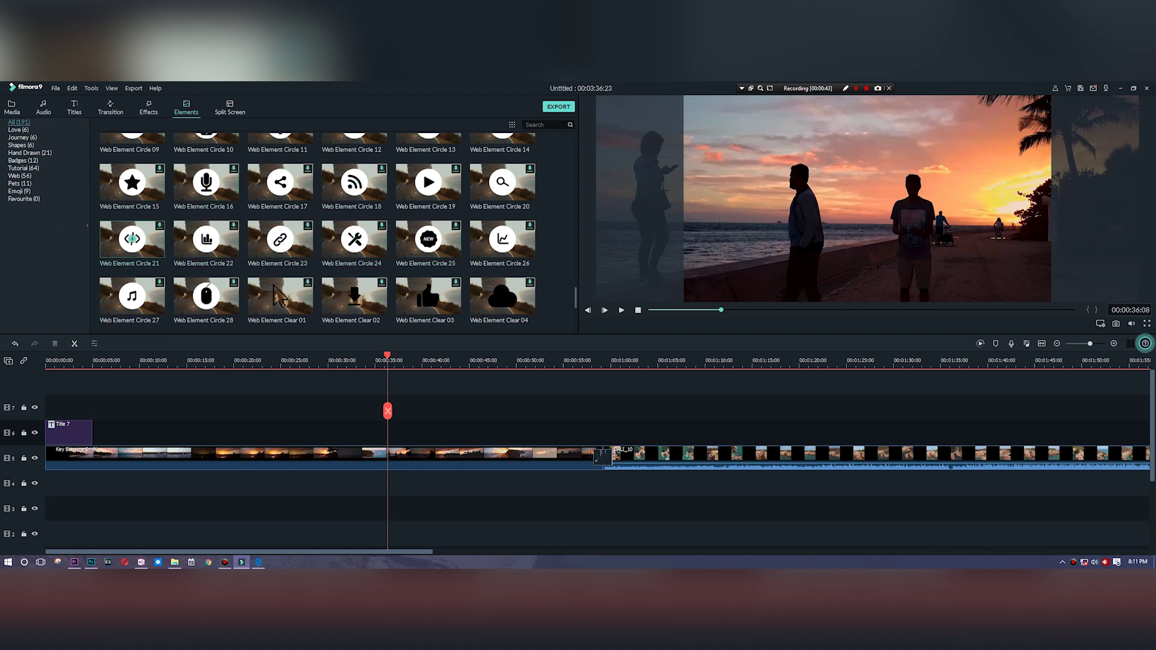
Try to place Web Element Circle 21 on track 6 above the transition between the two clips.
left_click_drag(132, 239, 606, 407)
left_click(595, 432)
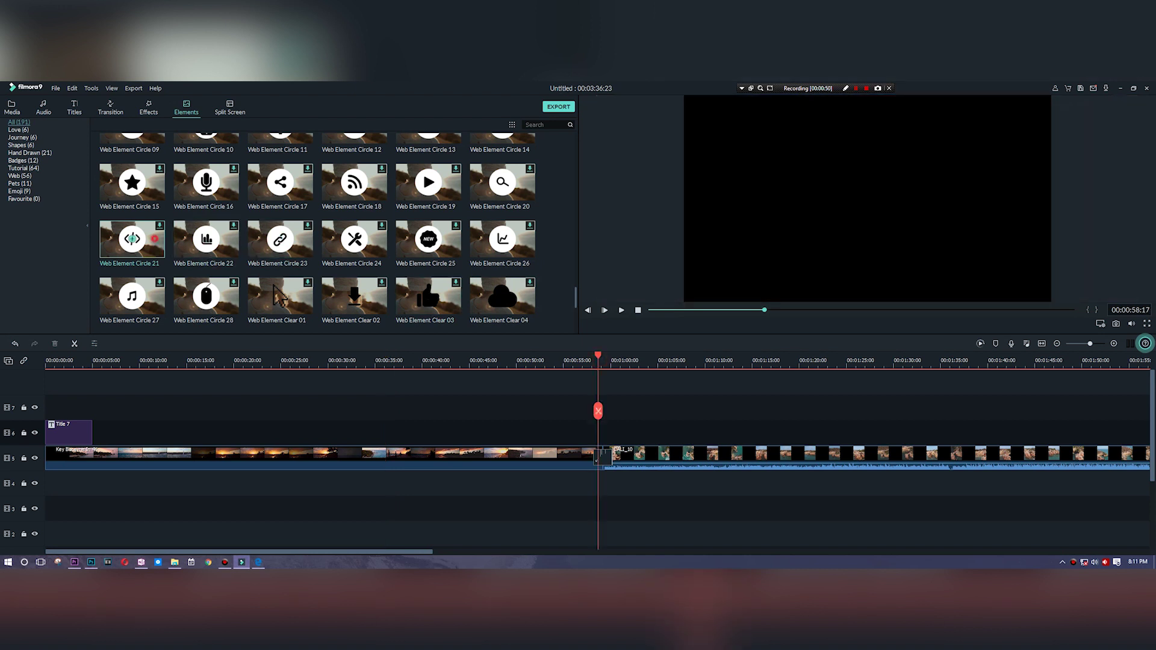
left_click_drag(133, 239, 627, 432)
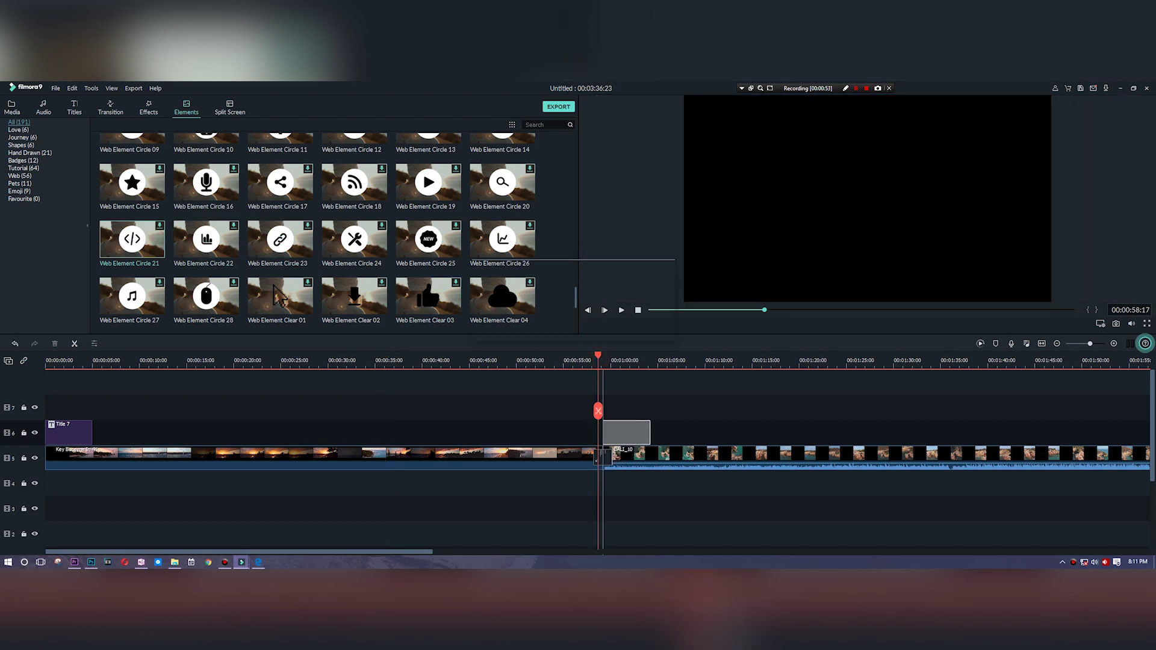
scroll(626, 432, "down", 3)
scroll(626, 432, "up", 3)
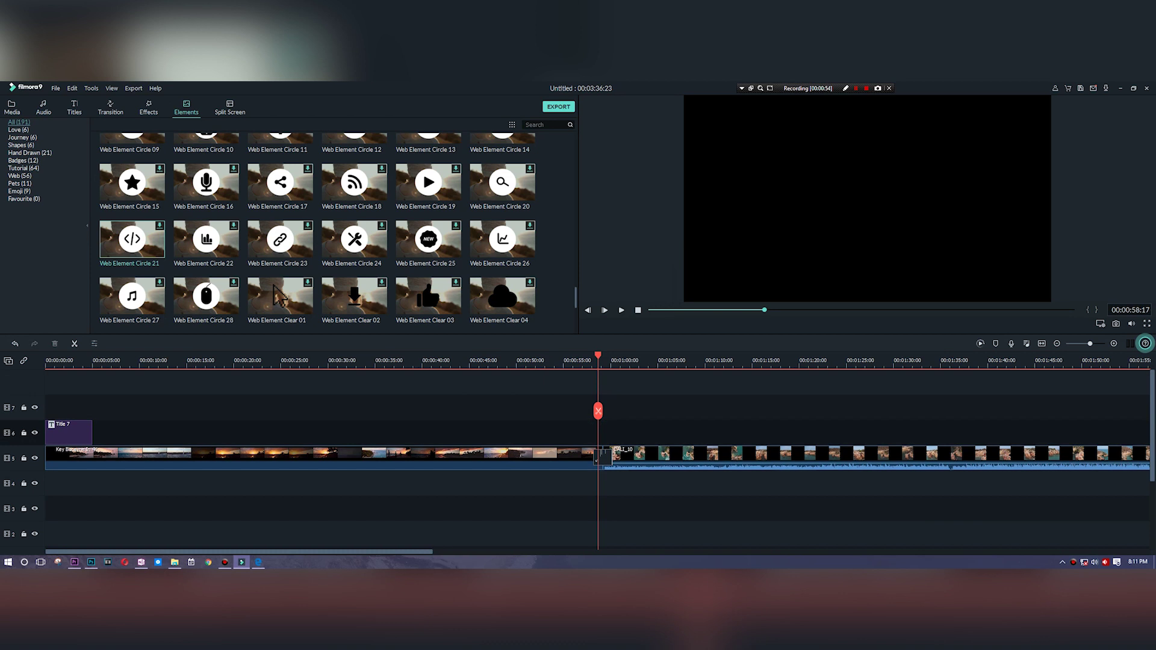
Play the Key Biscayne clip from about 48 seconds and open Element Love 3 from the element library in the preview.
key("space")
left_click(499, 433)
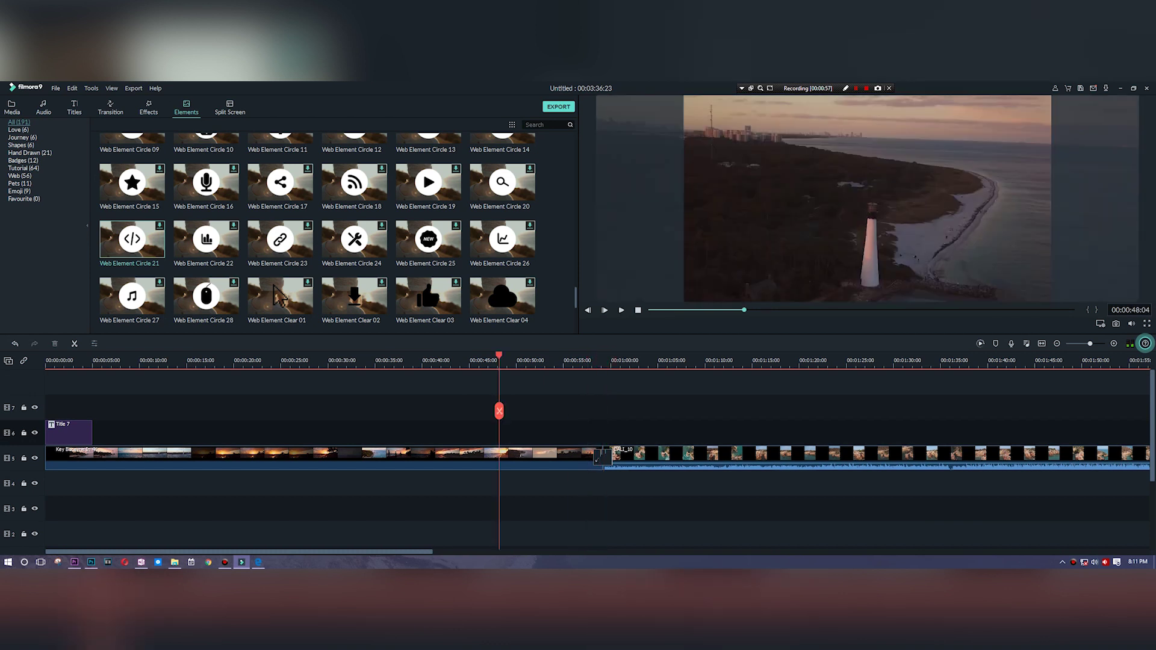
scroll(428, 217, "down", 5)
key("space")
key("space")
scroll(428, 217, "up", 20)
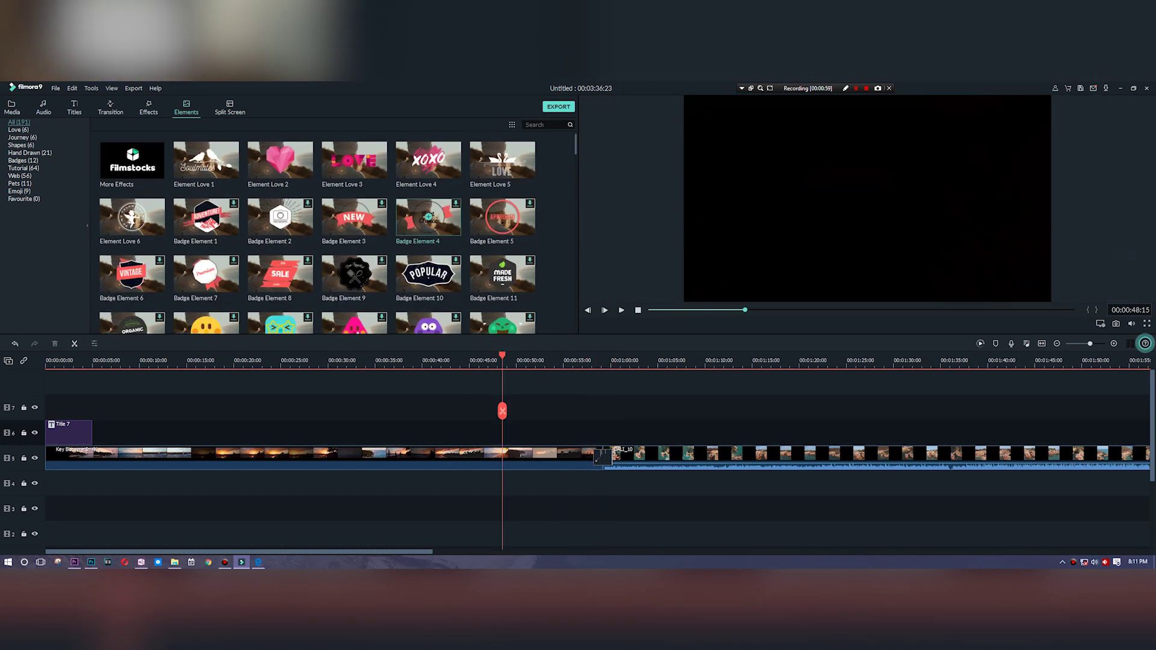
double_click(354, 163)
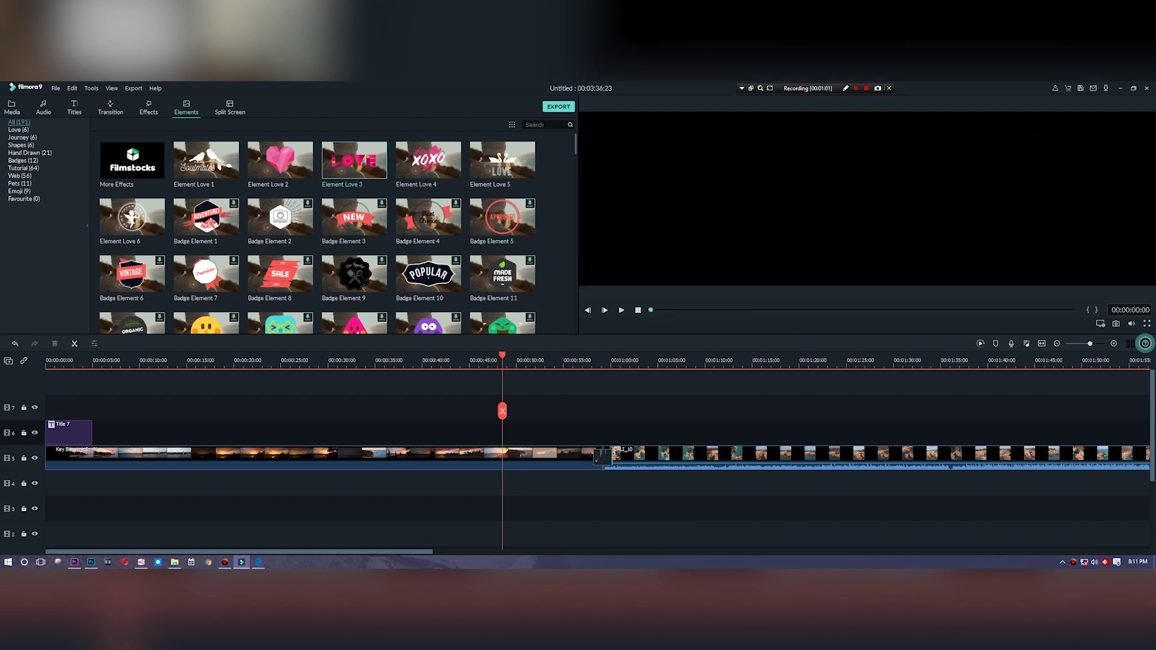
Place Element Love 5 on track 7 at about 50 seconds and play it back over the Key Biscayne clip.
left_click(493, 433)
left_click_drag(502, 161, 540, 407)
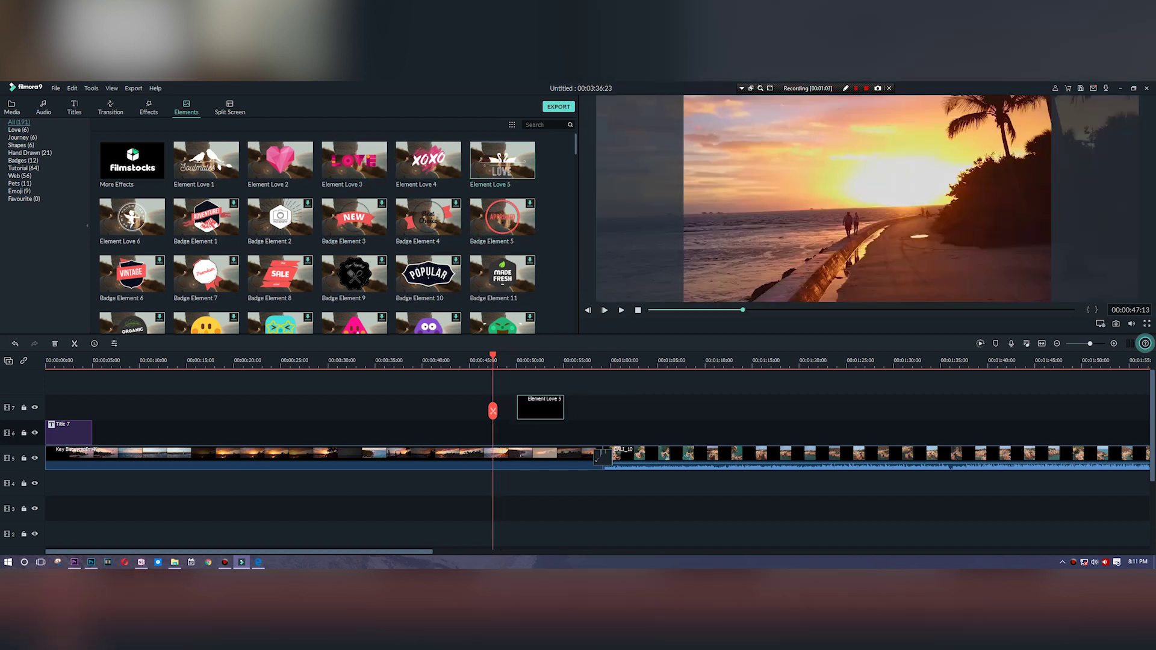
key("space")
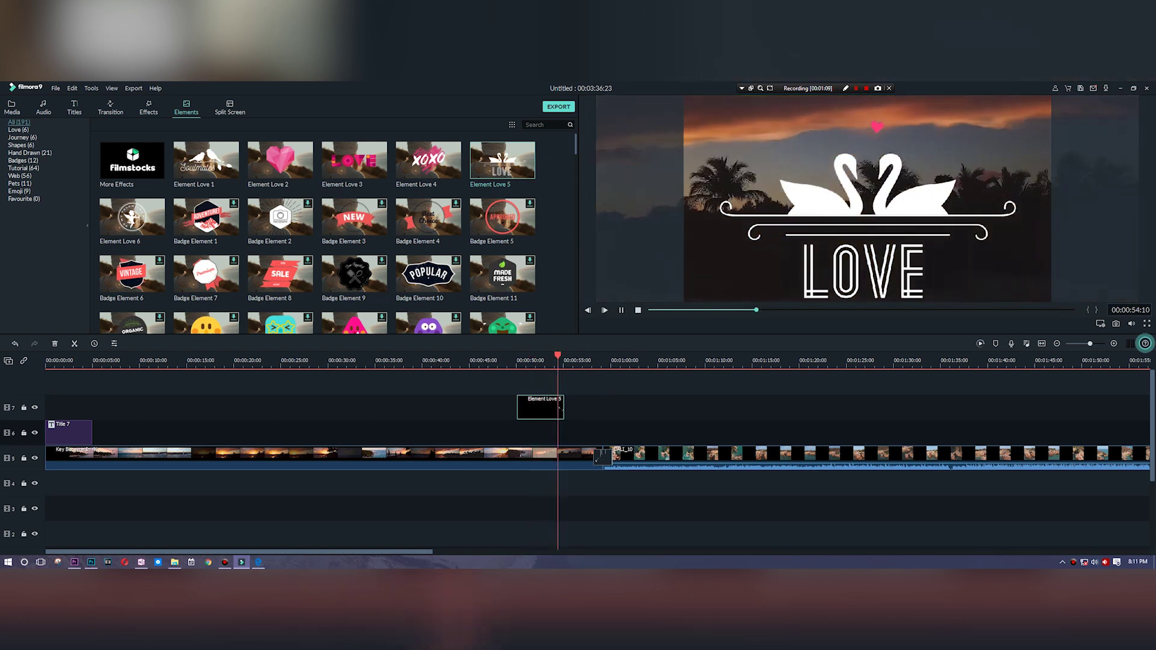
key("space")
left_click(518, 360)
key("space")
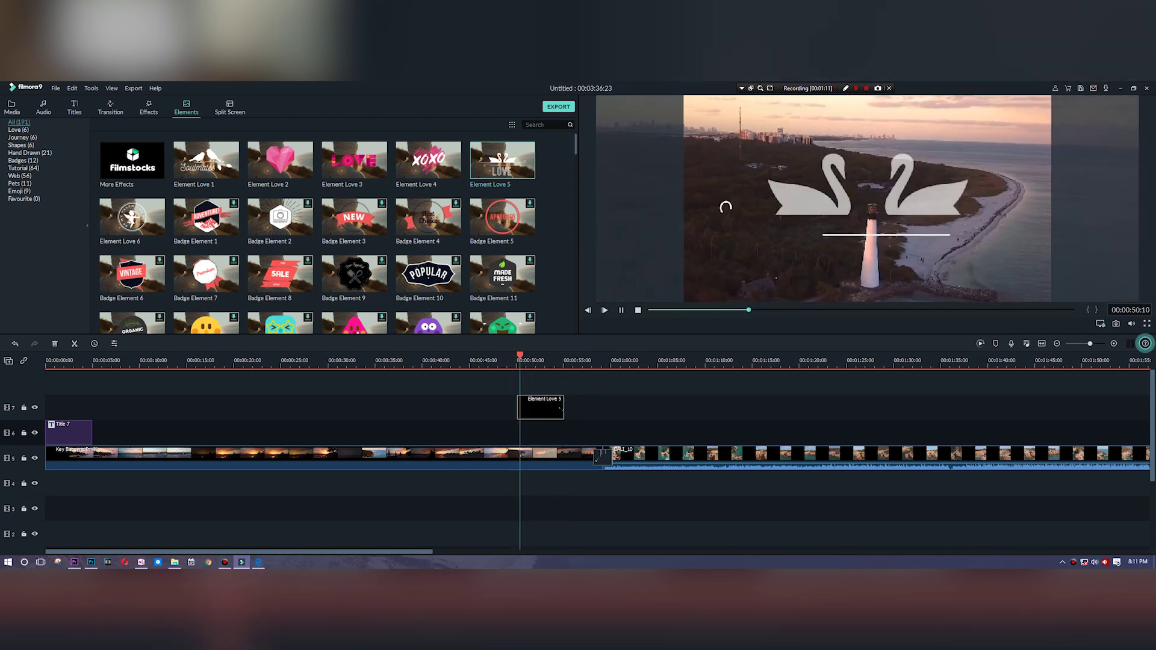
key("space")
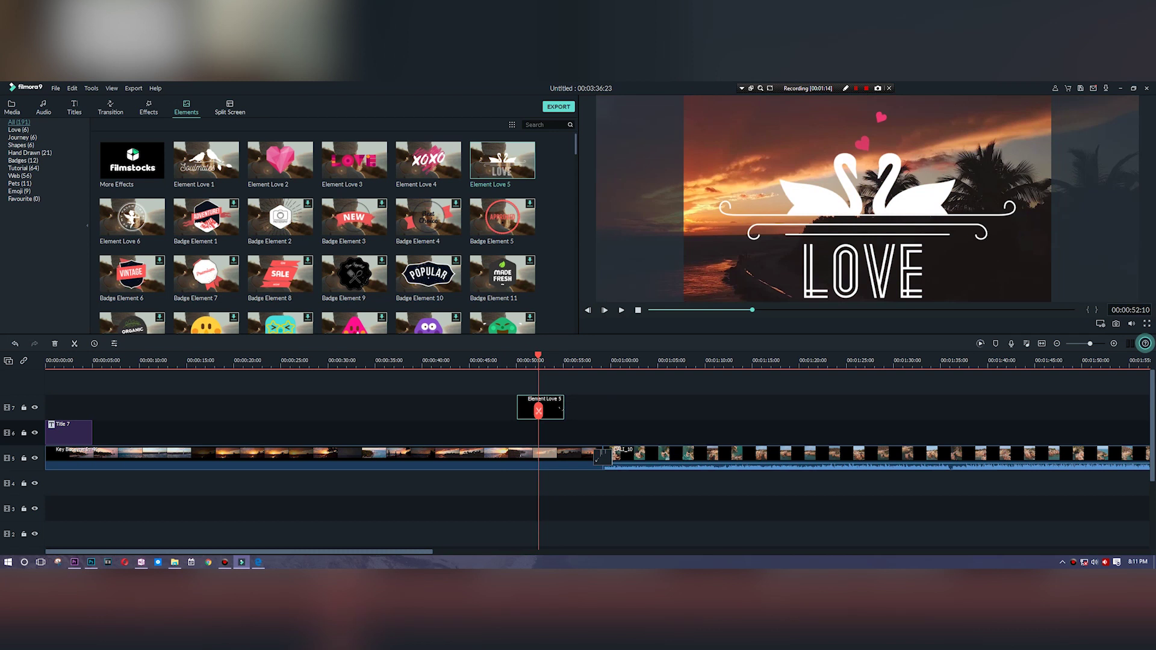
View the split screen layouts and the project's imported media, and return to the element library.
left_click(234, 112)
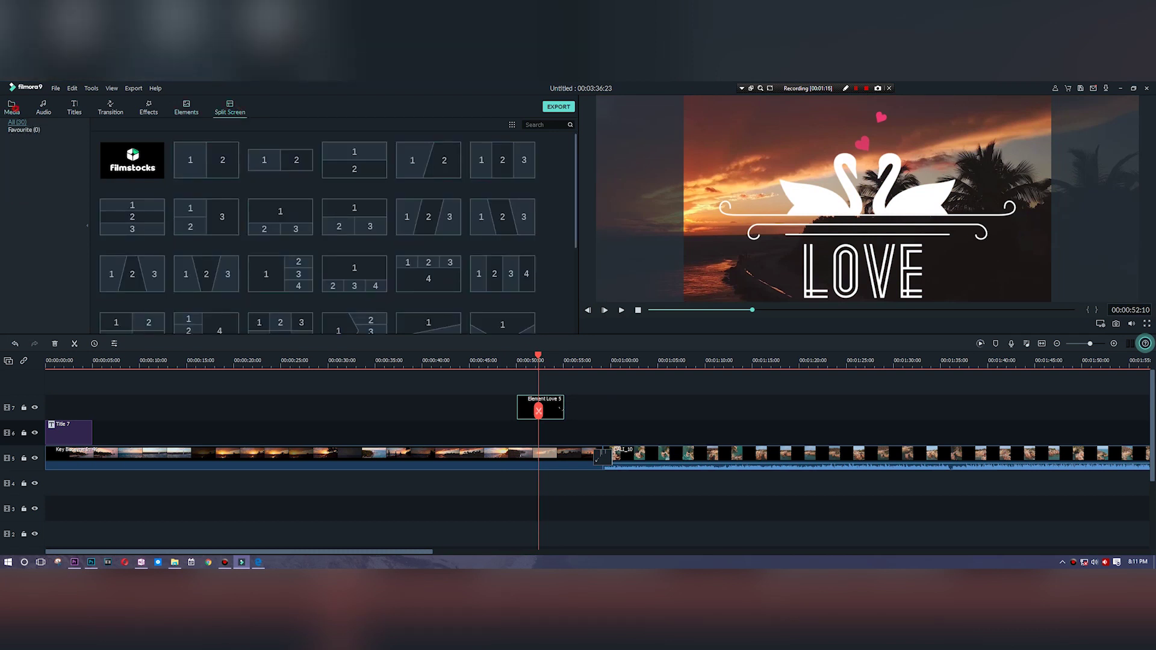
left_click(14, 109)
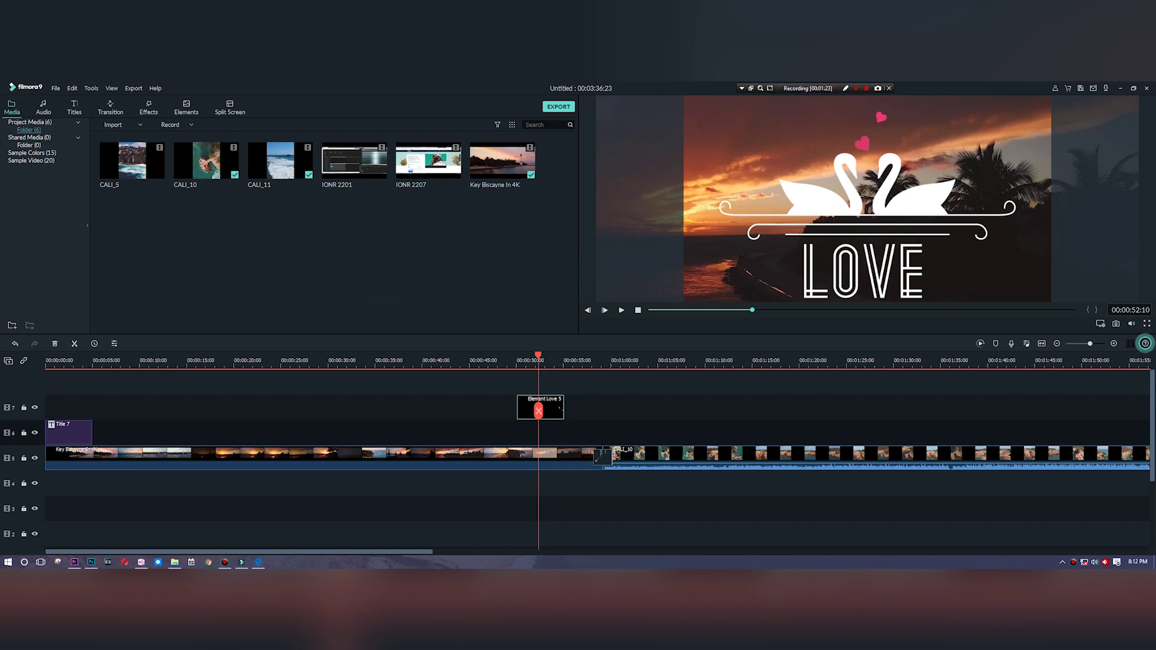
left_click(230, 108)
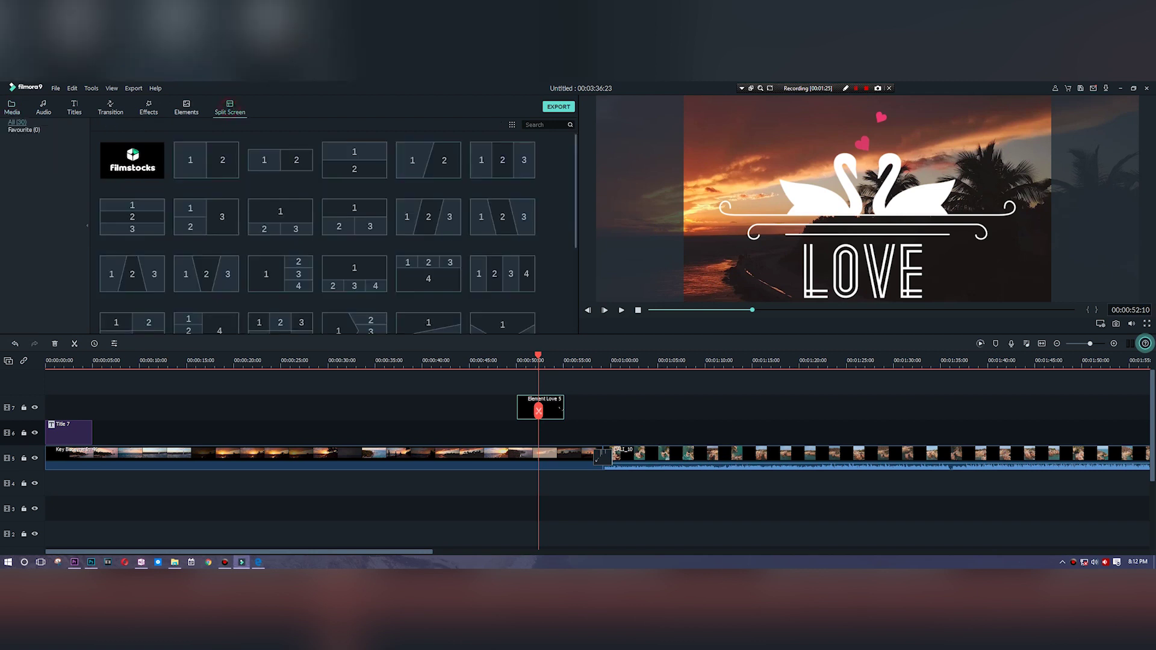
left_click(188, 108)
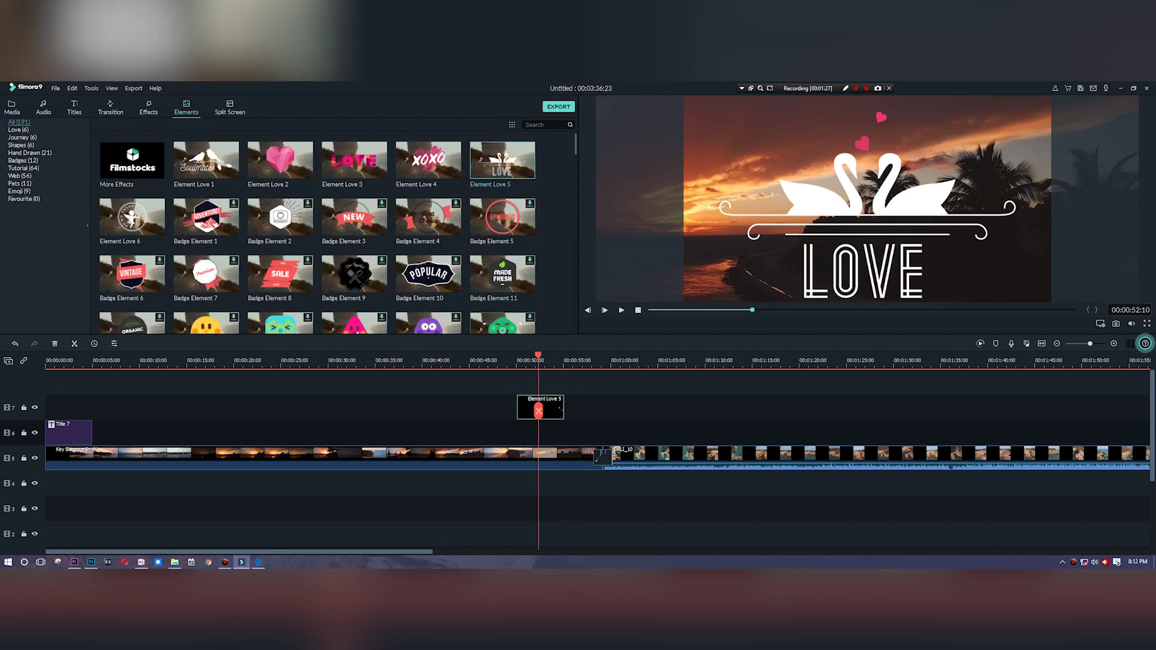
Position the playhead at about 47 seconds, shortly before Element Love 5.
left_click(474, 414)
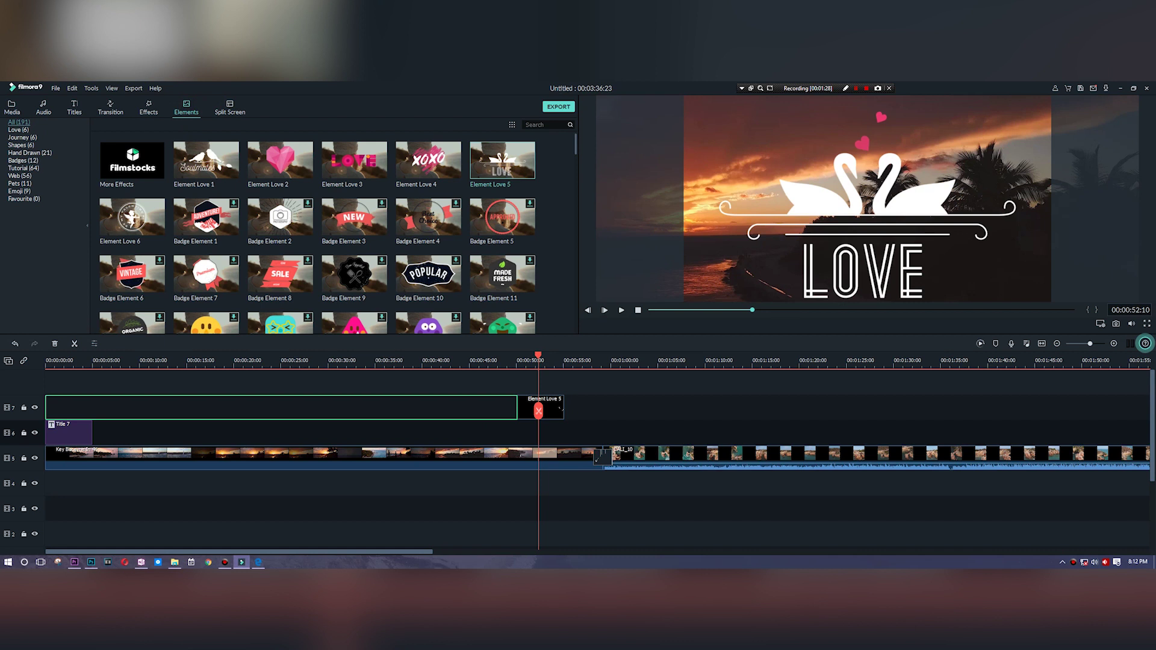
left_click(492, 361)
left_click(503, 380)
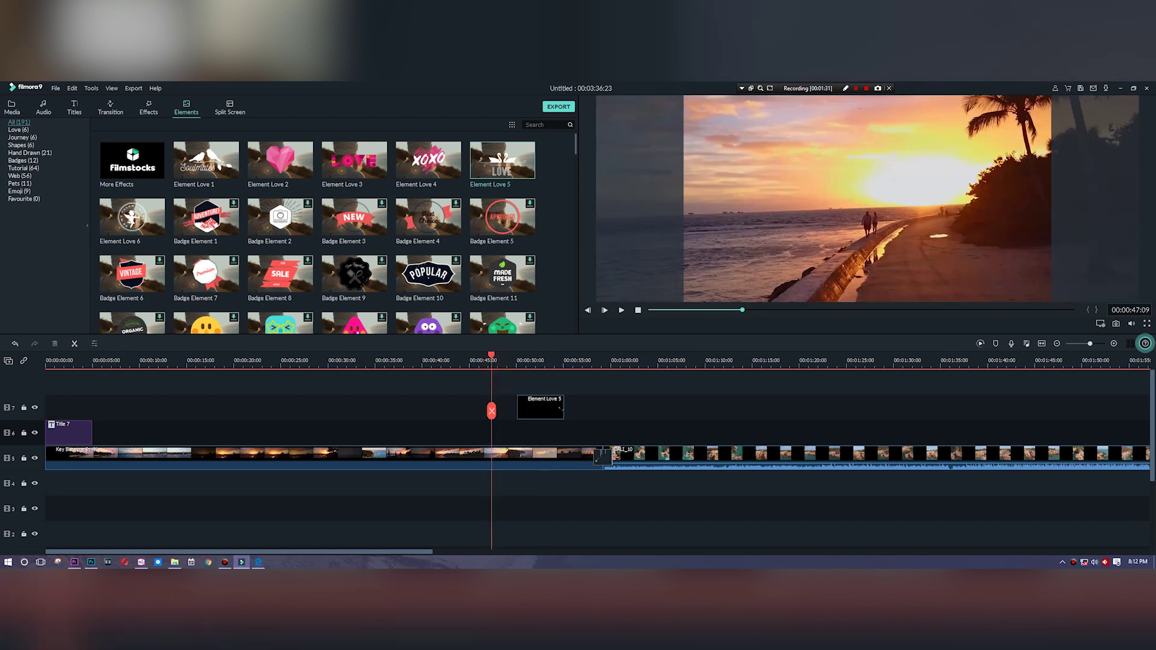